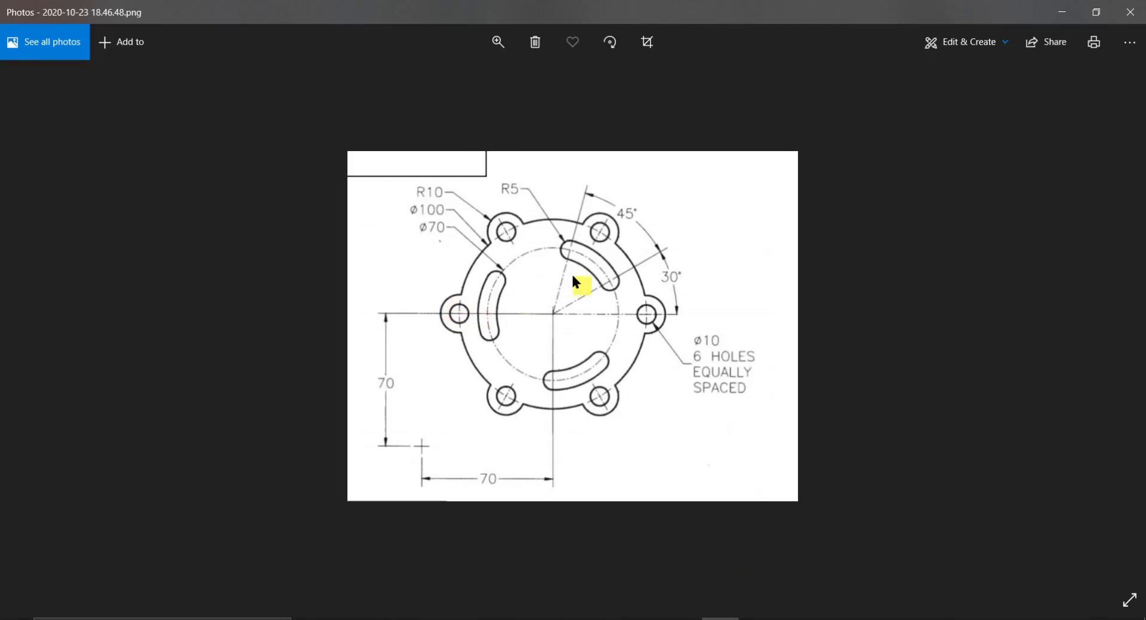
- Review the reference drawing, switch to the SolidWorks part, and set its document units to MMGS (millimeter, gram, second)
{"action": "scroll", "coordinate": [630, 299], "scroll_direction": "up", "scroll_amount": 2}
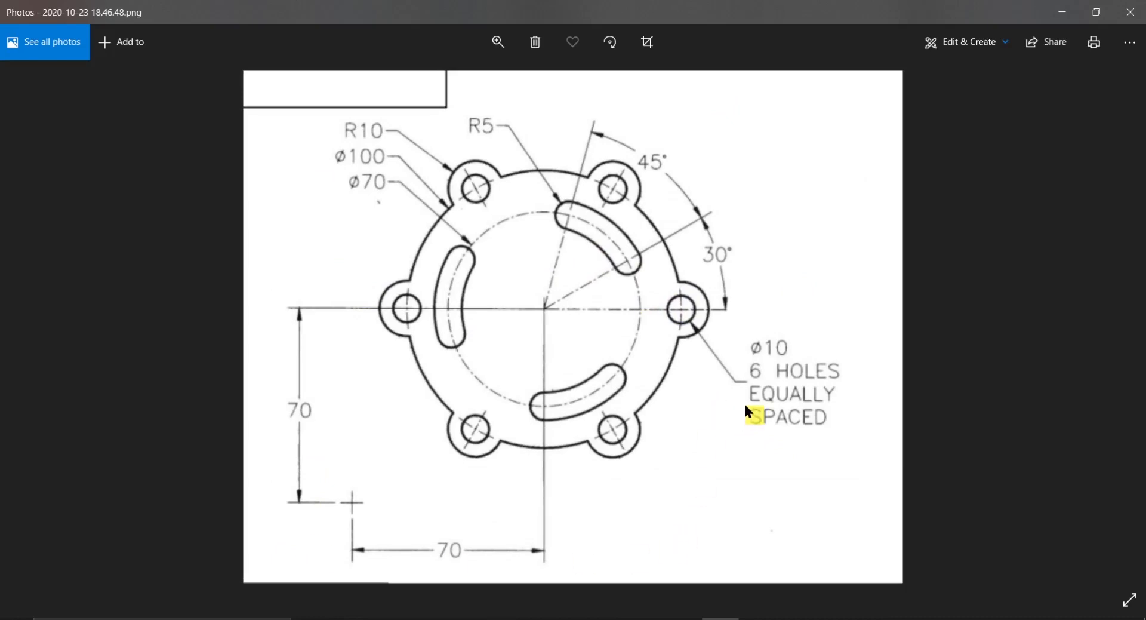
{"action": "left_click", "coordinate": [1062, 12]}
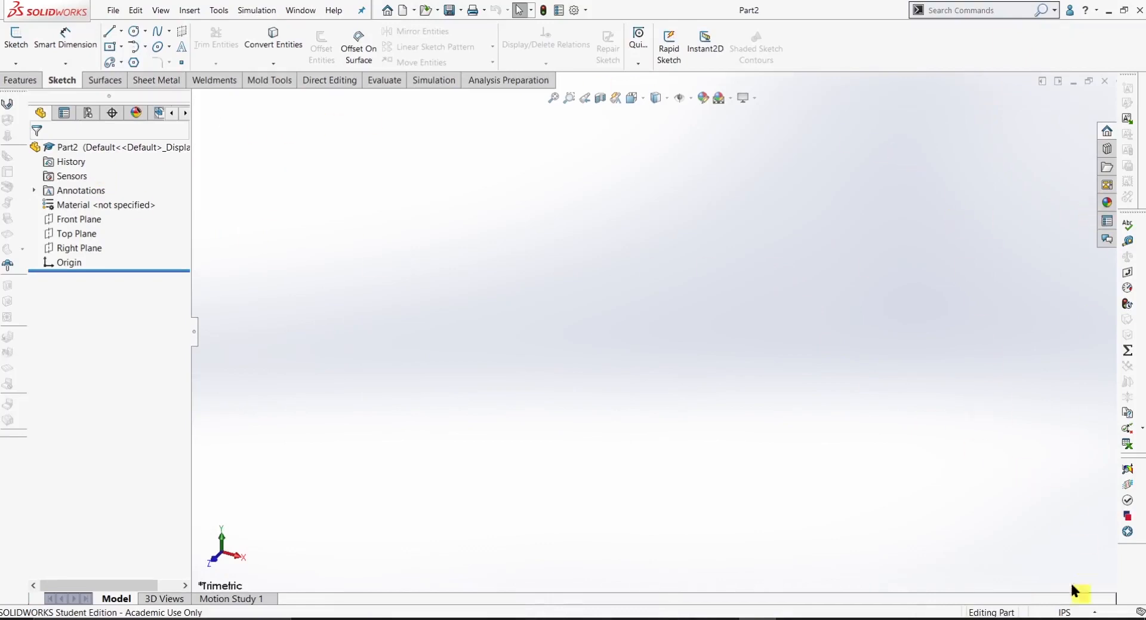
{"action": "left_click", "coordinate": [1083, 612]}
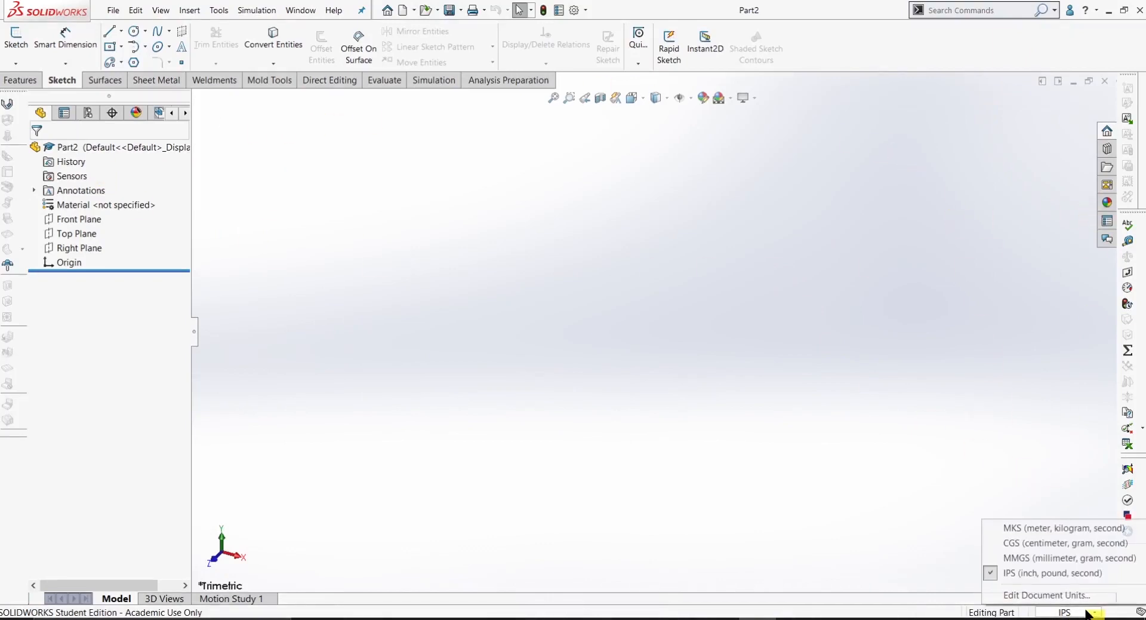
{"action": "left_click", "coordinate": [1034, 564]}
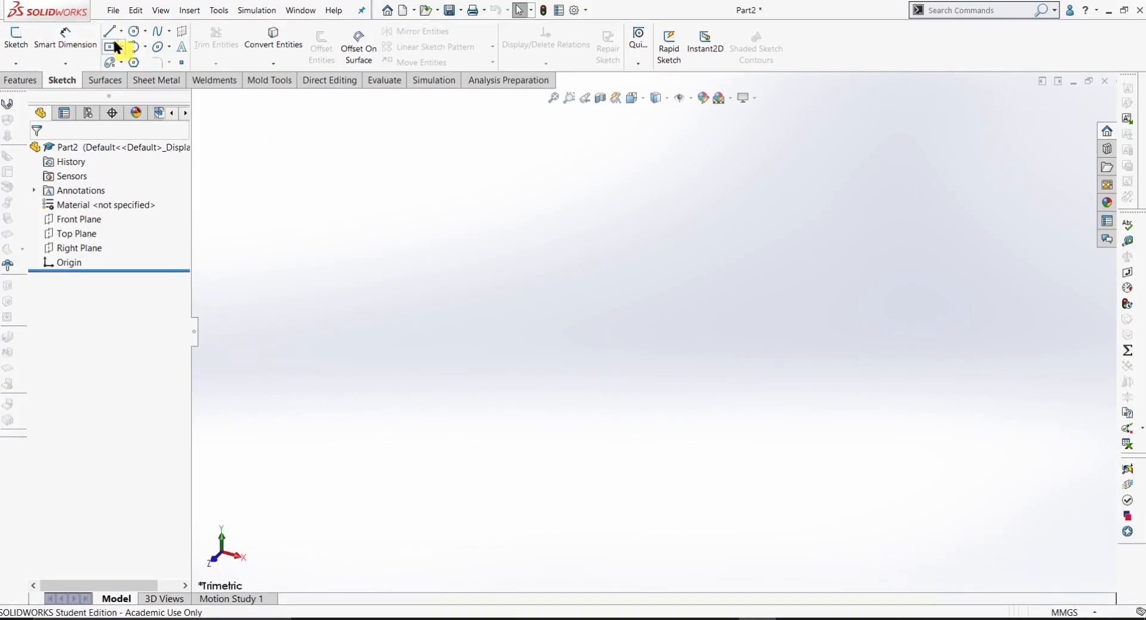
- On a new Front Plane sketch, draw two centerlines from the origin: one horizontal, about 54 mm, and one about 51 mm at about 60°
{"action": "left_click", "coordinate": [16, 37]}
{"action": "left_click", "coordinate": [484, 208]}
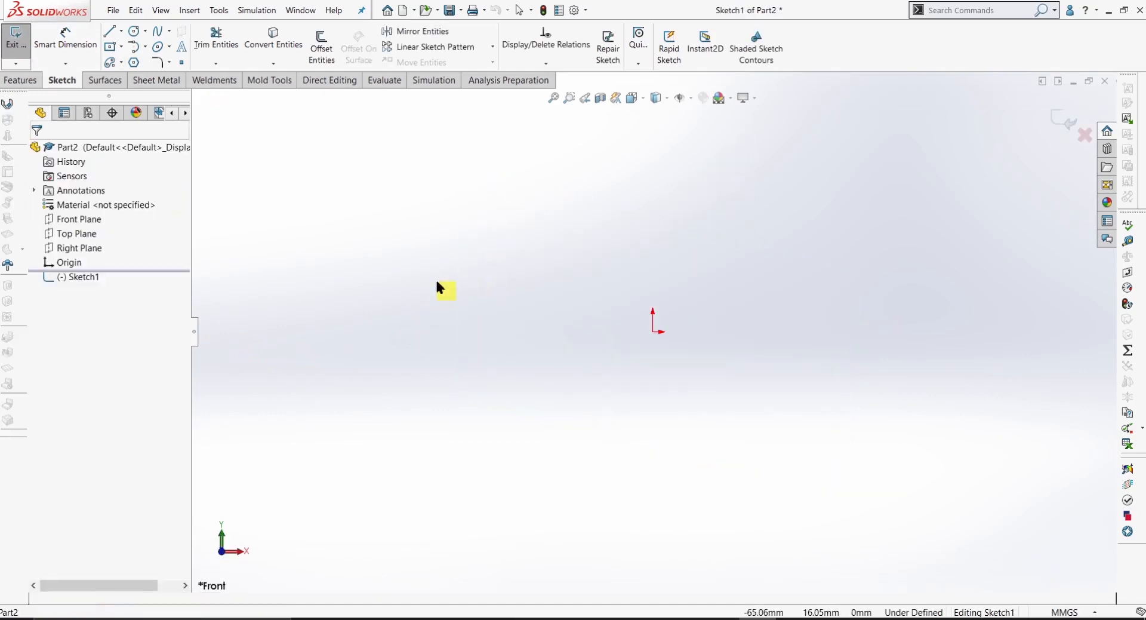
{"action": "left_click", "coordinate": [111, 31]}
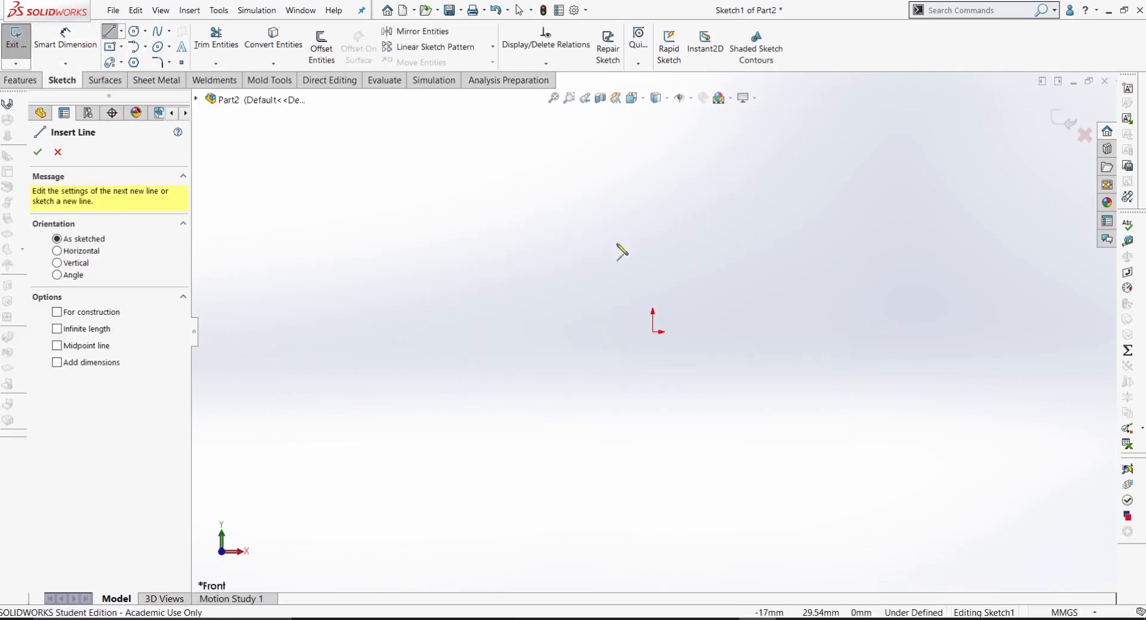
{"action": "left_click", "coordinate": [121, 31]}
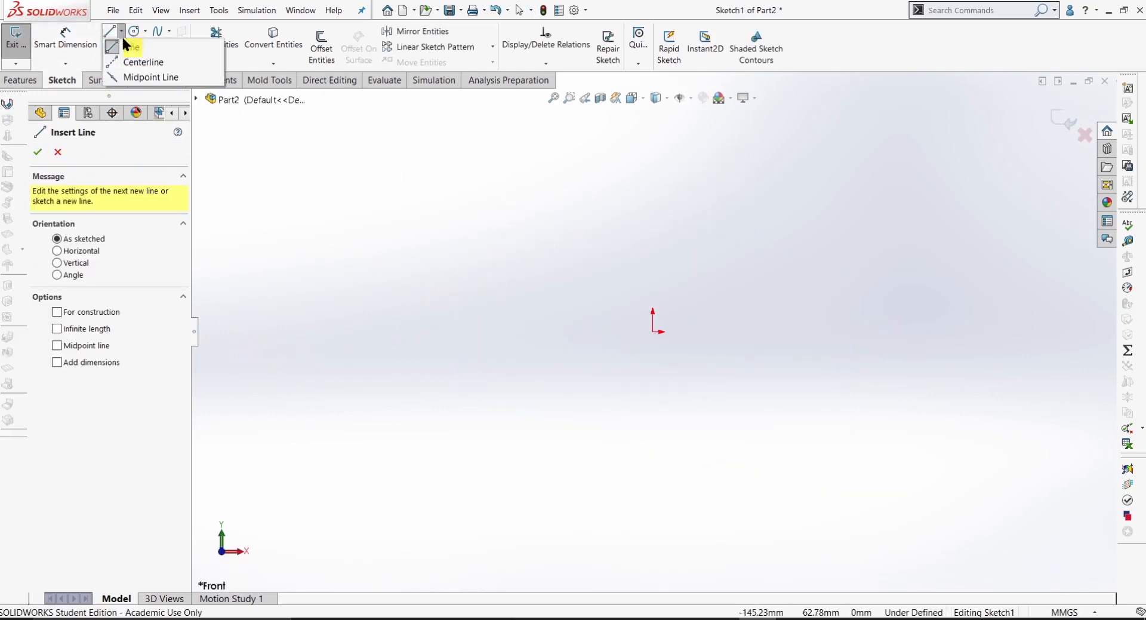
{"action": "left_click", "coordinate": [135, 63]}
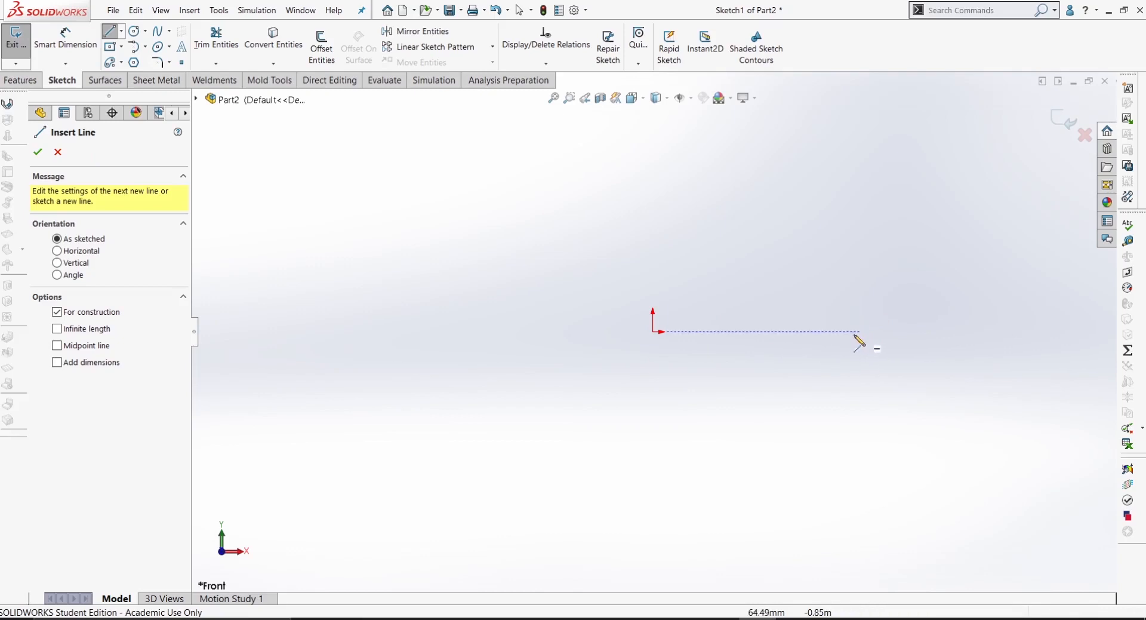
{"action": "left_click_drag", "start_coordinate": [822, 331], "coordinate": [653, 332]}
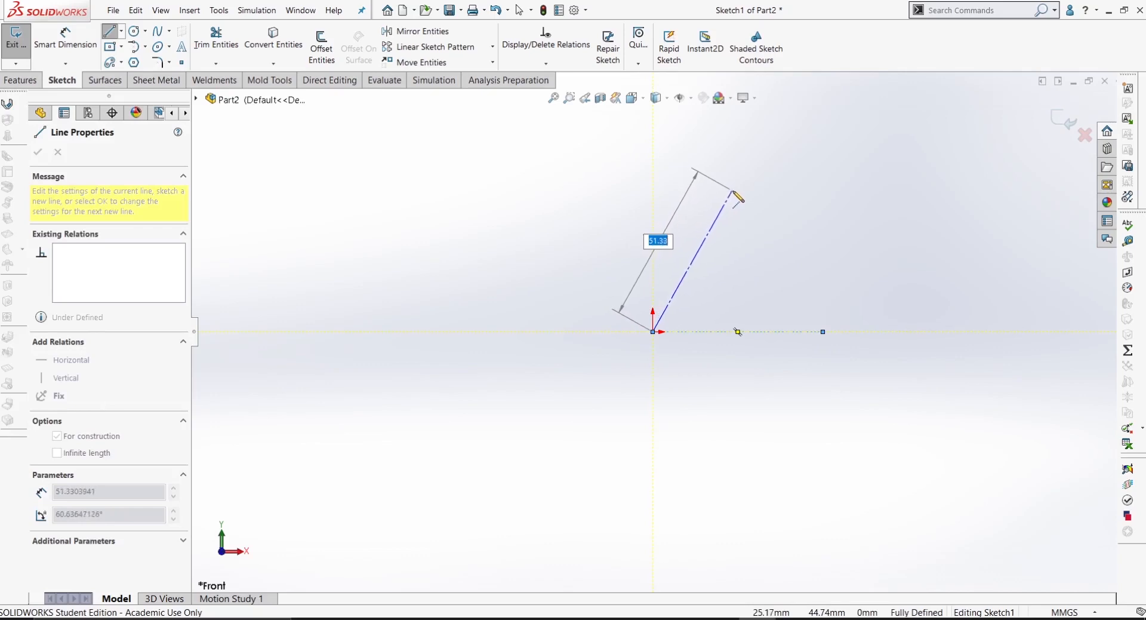
{"action": "left_click", "coordinate": [733, 190]}
{"action": "key", "text": "Escape"}
{"action": "key", "text": "Escape"}
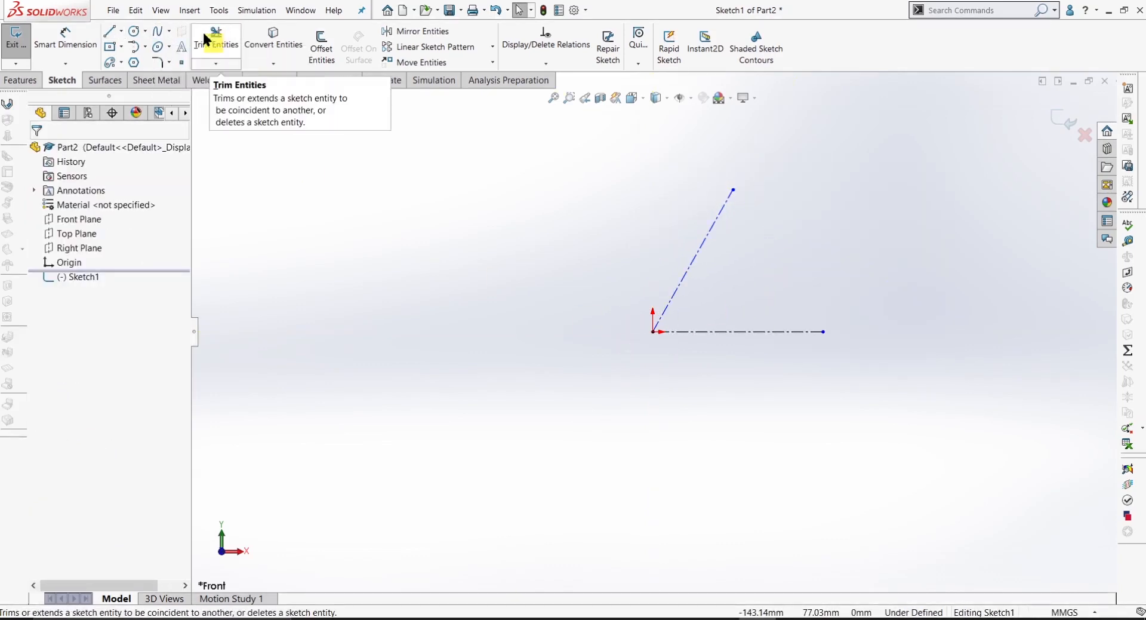
- Draw a circle centered on the origin through the end of the horizontal centerline, with a radius of about 54 mm
{"action": "left_click", "coordinate": [136, 36]}
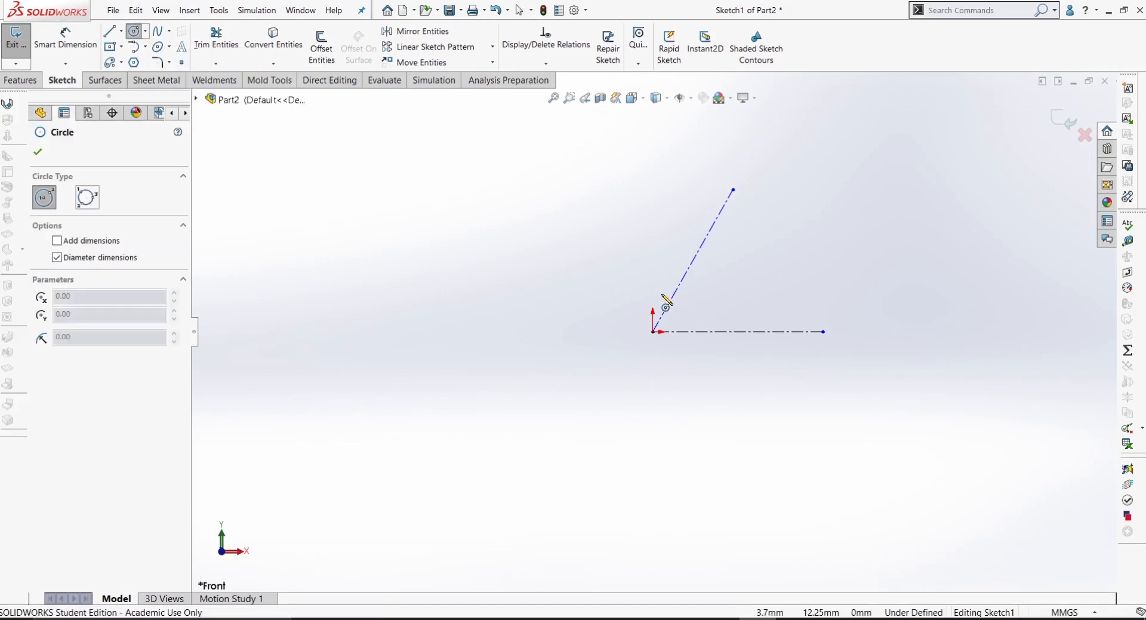
{"action": "left_click", "coordinate": [654, 332]}
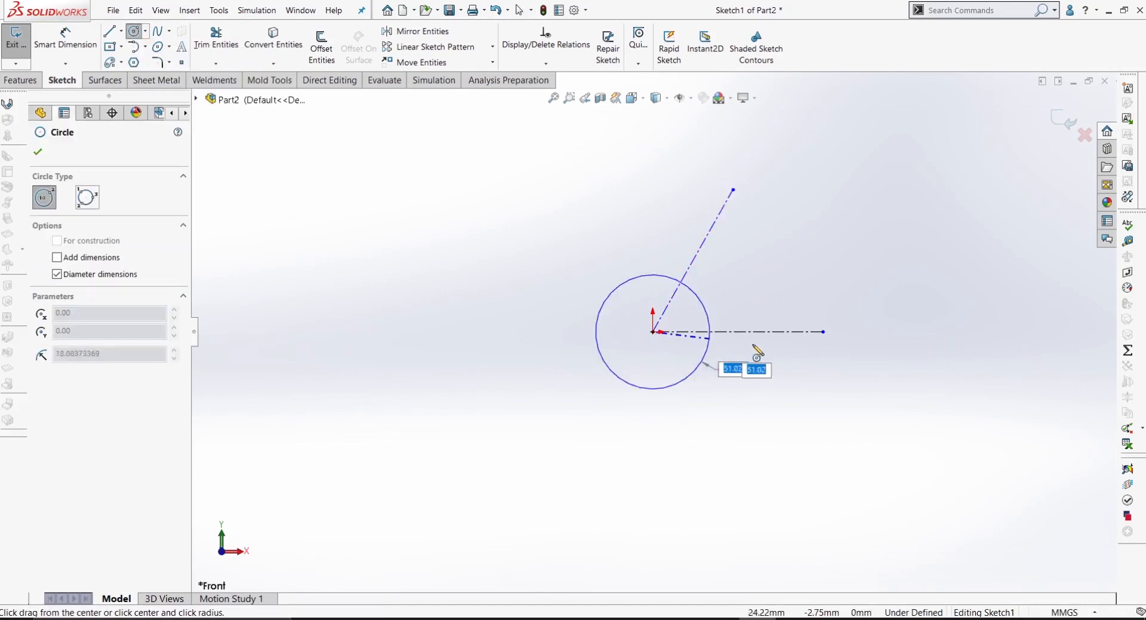
{"action": "left_click", "coordinate": [823, 332]}
{"action": "right_click", "coordinate": [854, 334]}
{"action": "left_click", "coordinate": [857, 337]}
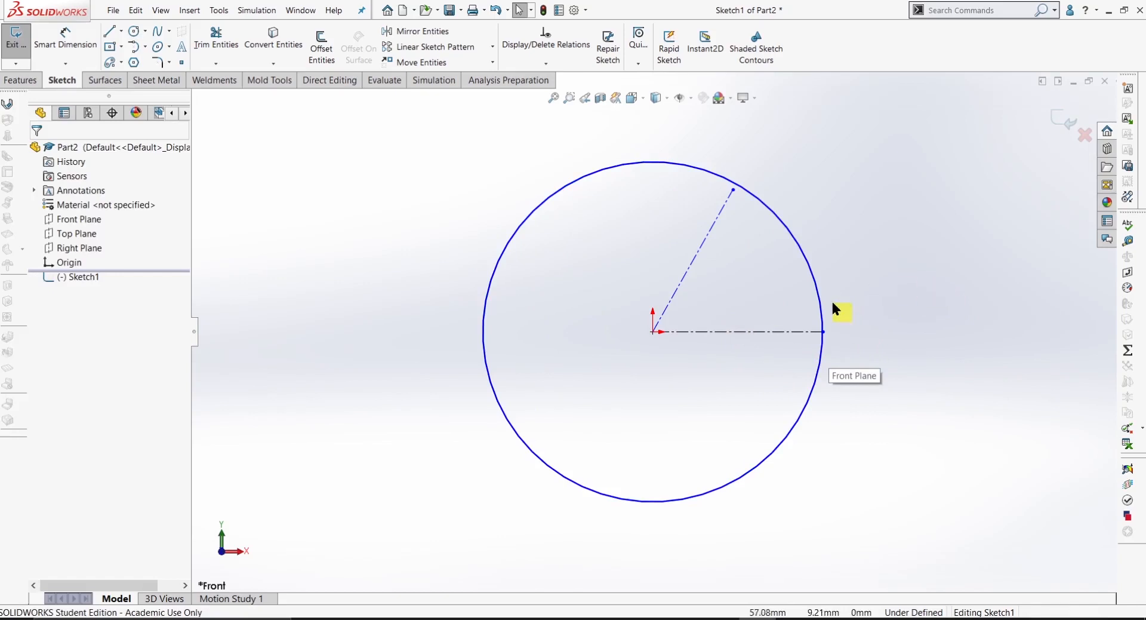
- Draw a third centerline from the origin out to the circle, between the two existing centerlines, at about 30° from horizontal
{"action": "key", "text": "l"}
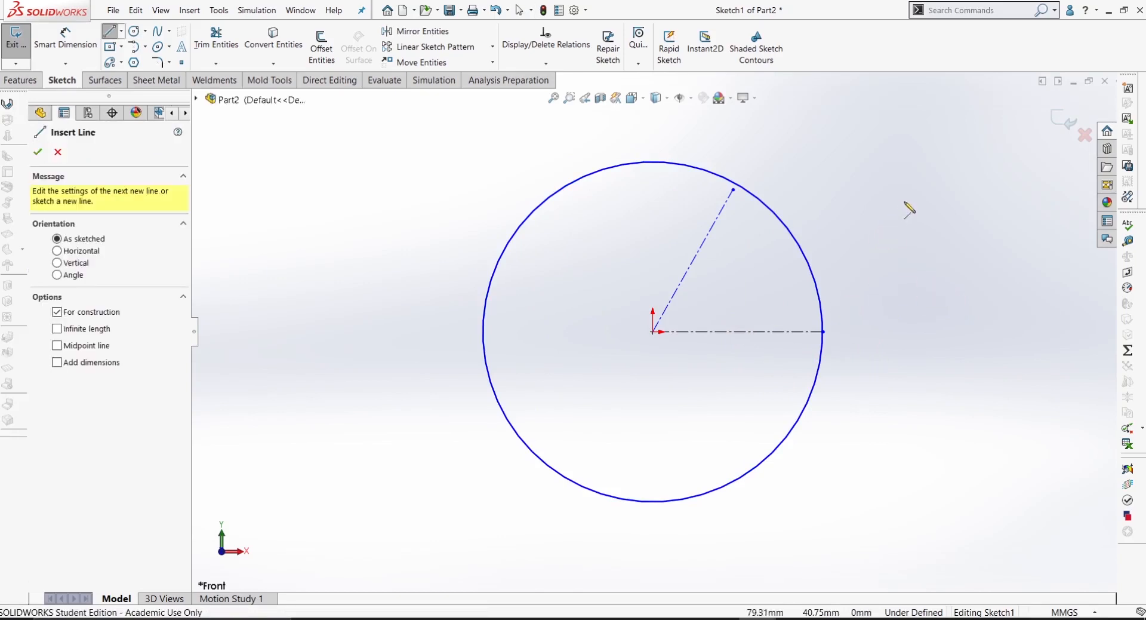
{"action": "left_click", "coordinate": [653, 331]}
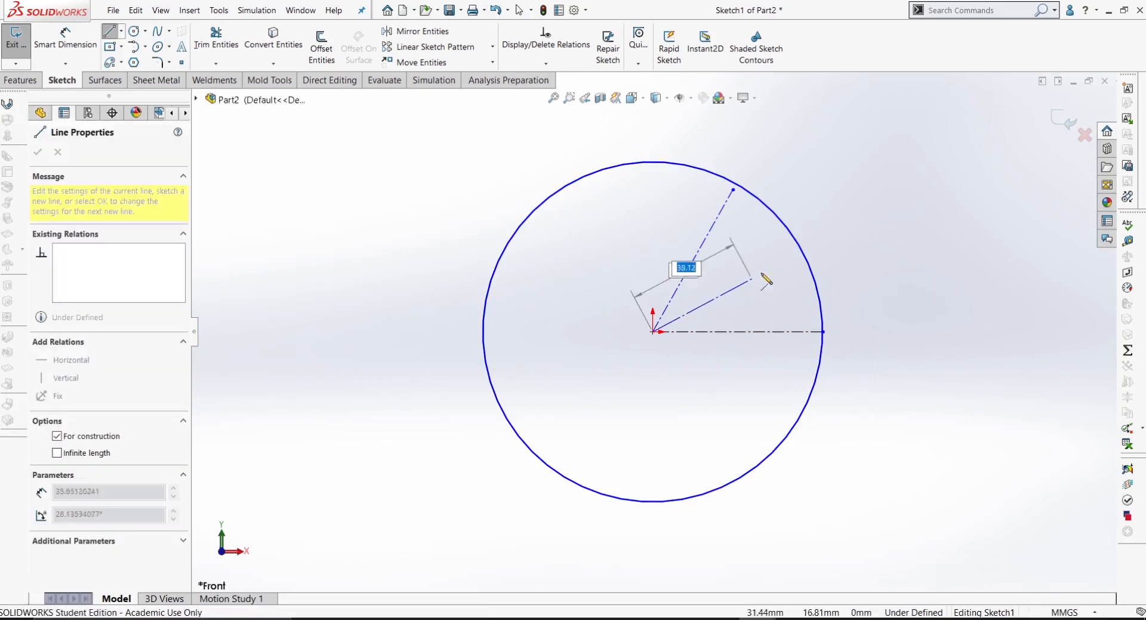
{"action": "left_click", "coordinate": [800, 246]}
{"action": "right_click", "coordinate": [842, 255]}
{"action": "left_click", "coordinate": [848, 258]}
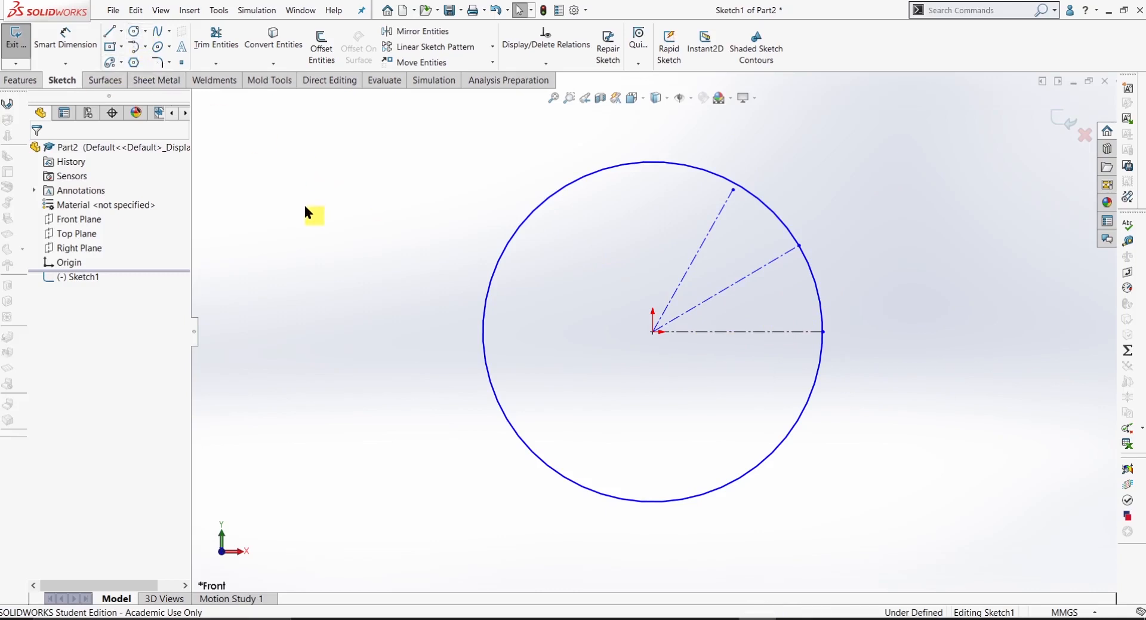
- Draw a concentric inner circle with a radius of about 32 mm at the origin and make it construction geometry
{"action": "right_click_drag", "start_coordinate": [305, 207], "coordinate": [388, 213]}
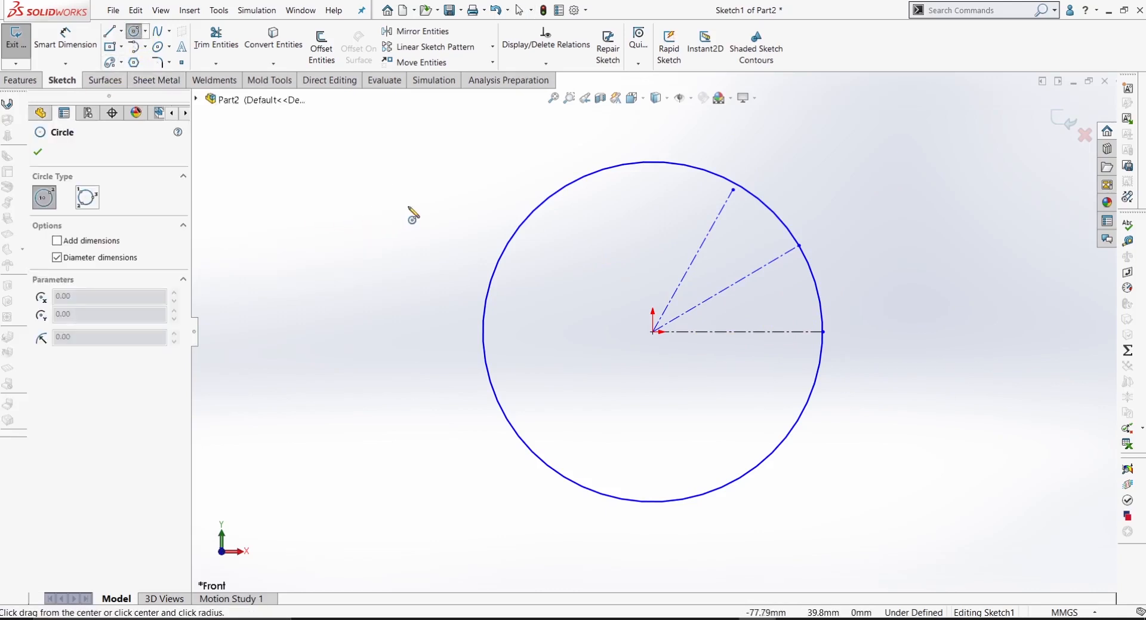
{"action": "left_click", "coordinate": [652, 331]}
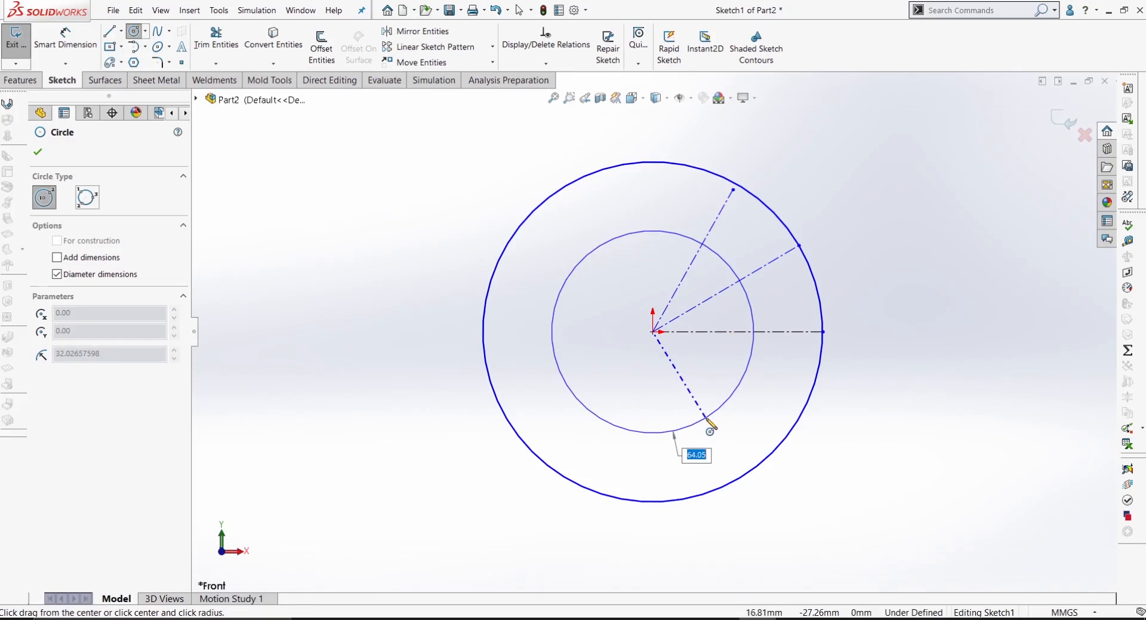
{"action": "left_click", "coordinate": [706, 418]}
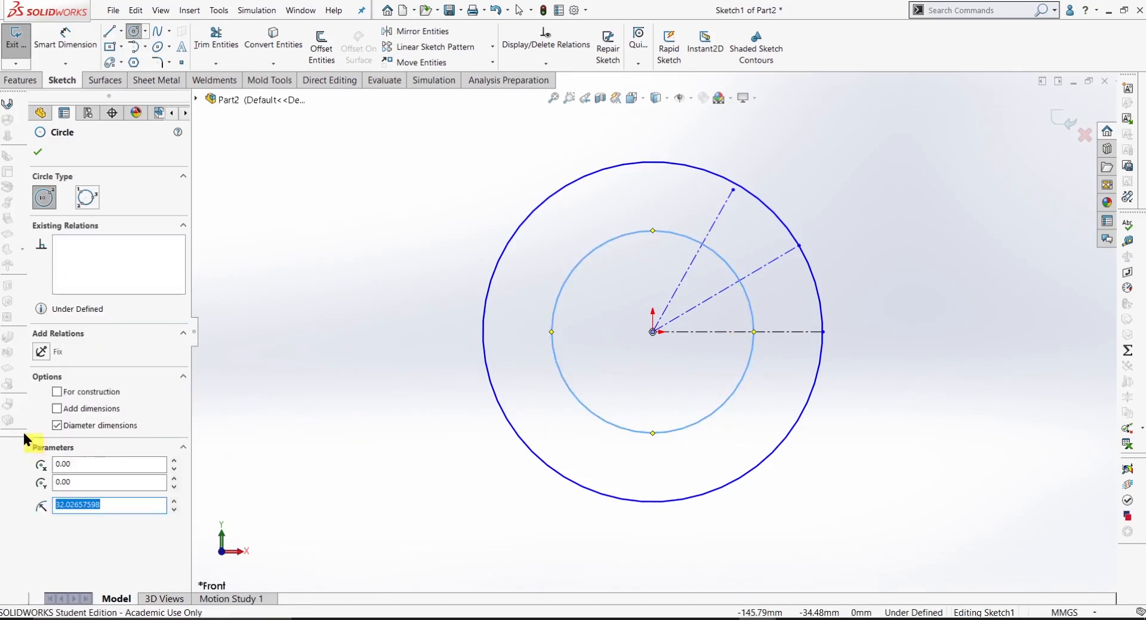
{"action": "left_click", "coordinate": [56, 391]}
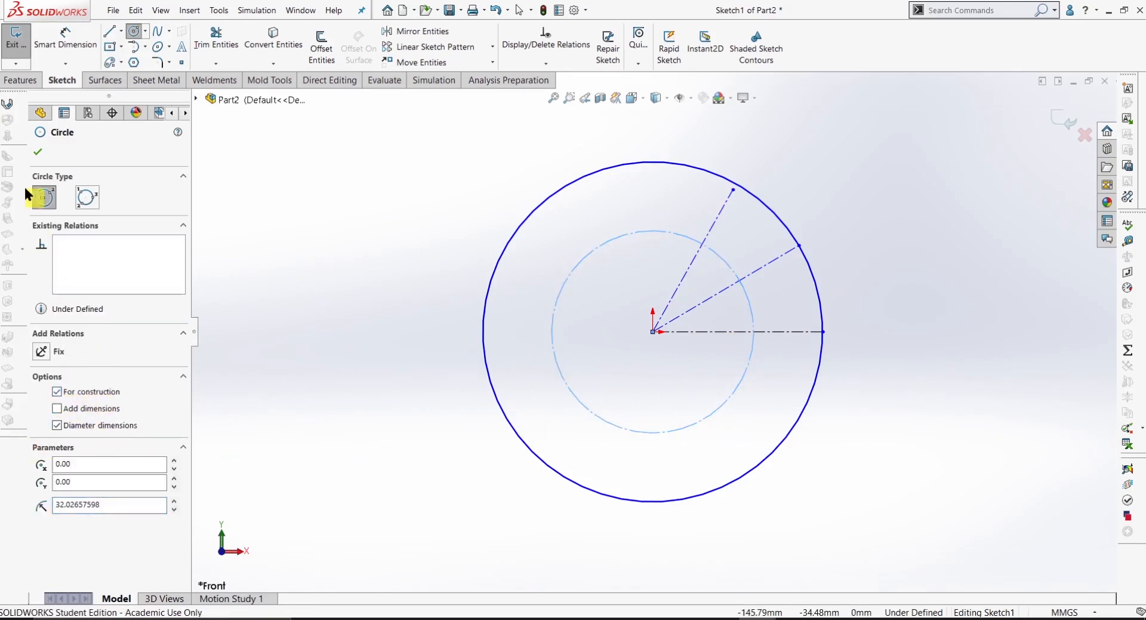
{"action": "left_click", "coordinate": [39, 153]}
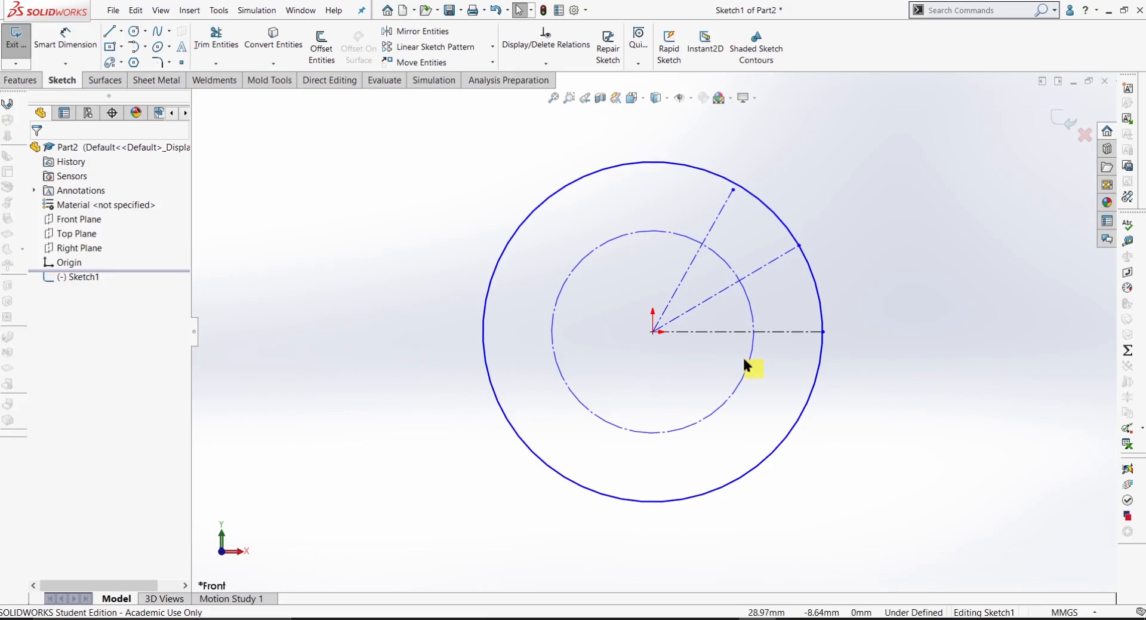
- Delete the coincident relation that ties the circles' shared center point to the origin
{"action": "left_click", "coordinate": [652, 332]}
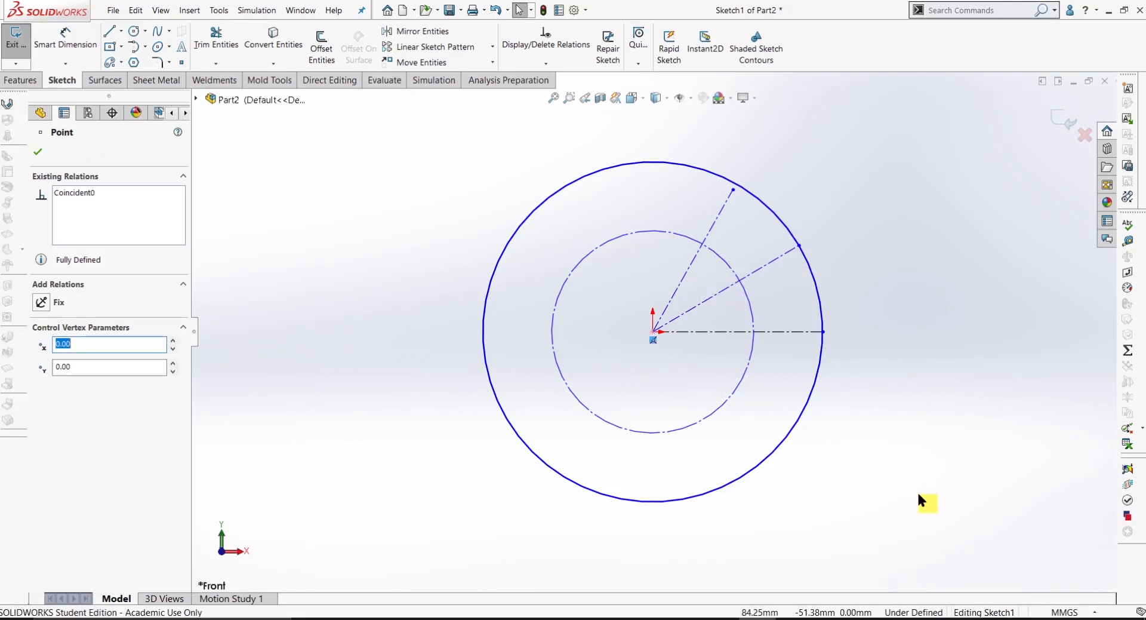
{"action": "scroll", "coordinate": [656, 346], "scroll_direction": "down", "scroll_amount": 5}
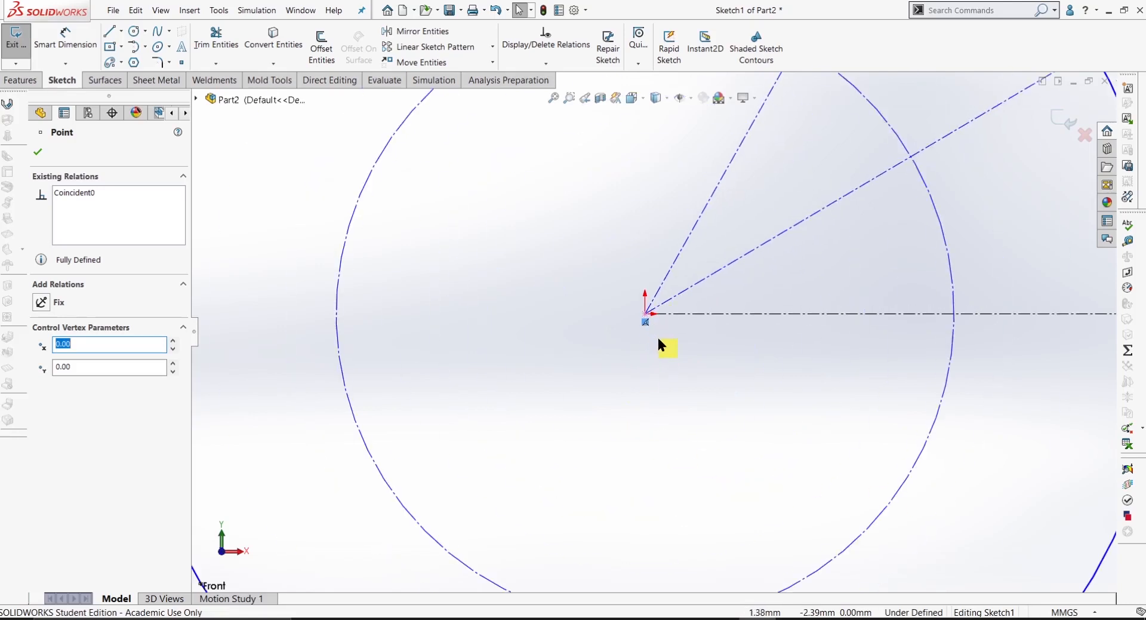
{"action": "left_click", "coordinate": [658, 338]}
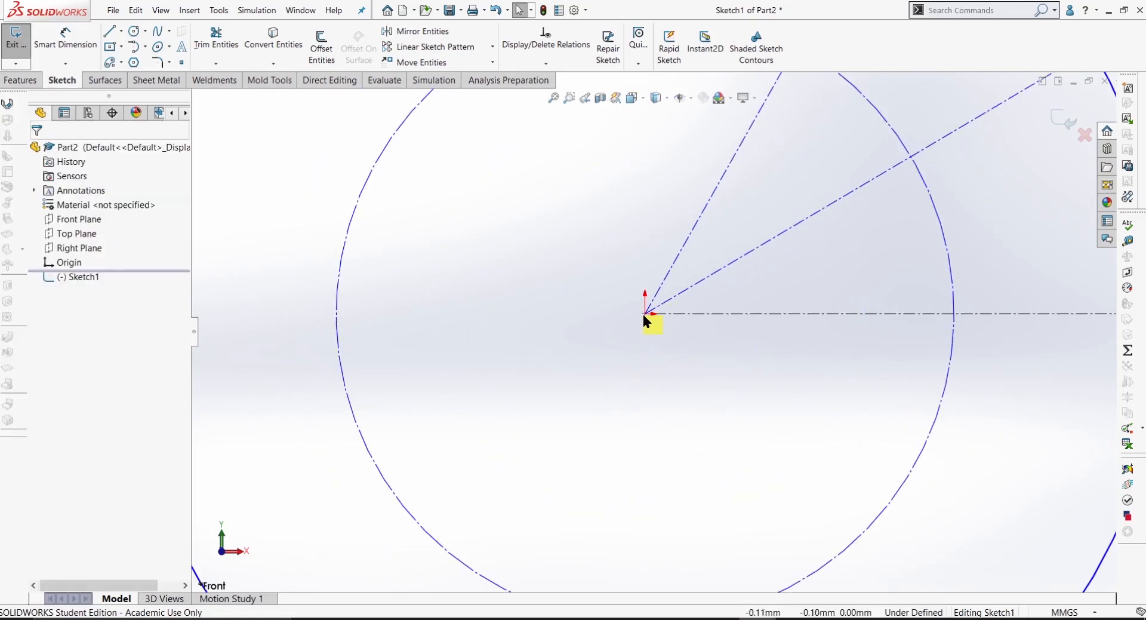
{"action": "left_click", "coordinate": [644, 313]}
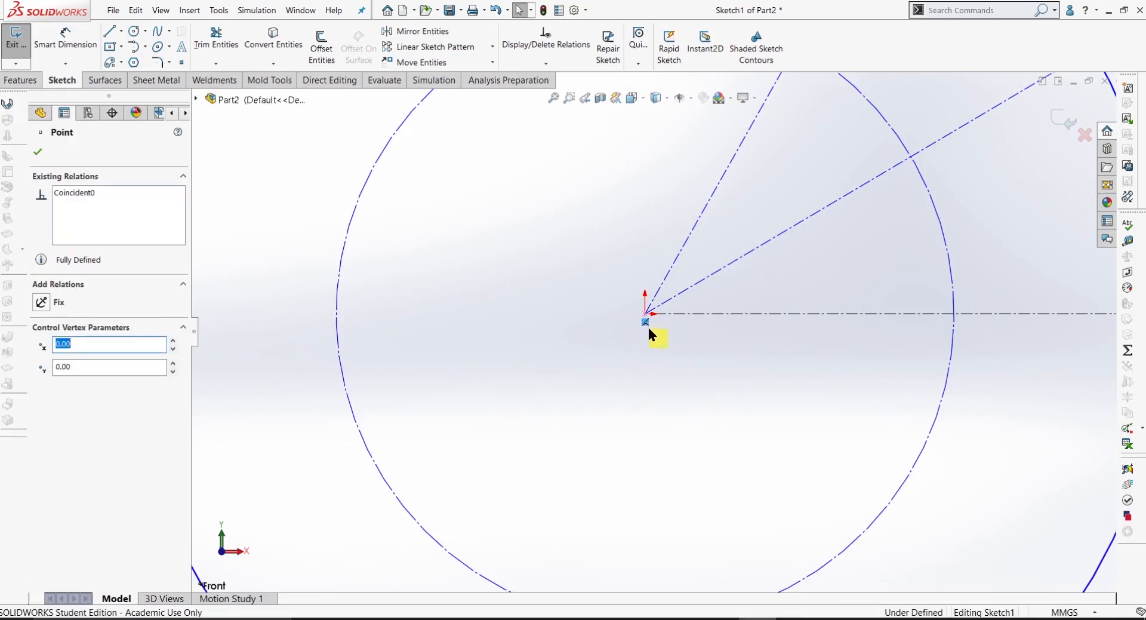
{"action": "key", "text": "Delete"}
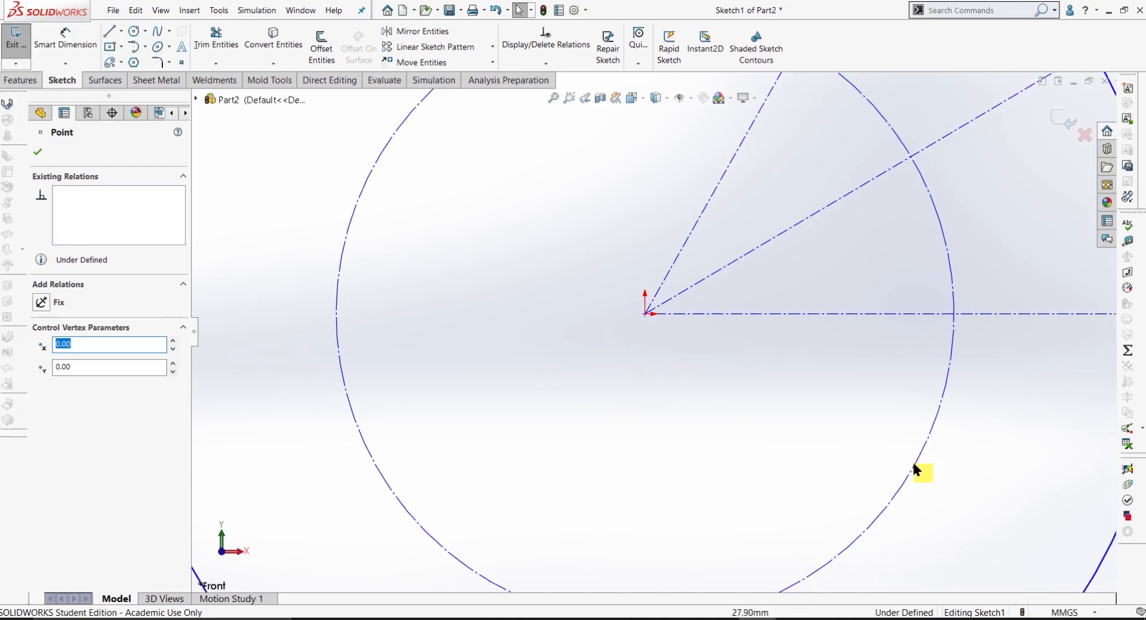
- Move all circles and centerlines by their center point to about 59 mm right of and 40 mm above the origin
{"action": "scroll", "coordinate": [912, 460], "scroll_direction": "up", "scroll_amount": 8}
{"action": "left_click_drag", "start_coordinate": [828, 178], "coordinate": [530, 469]}
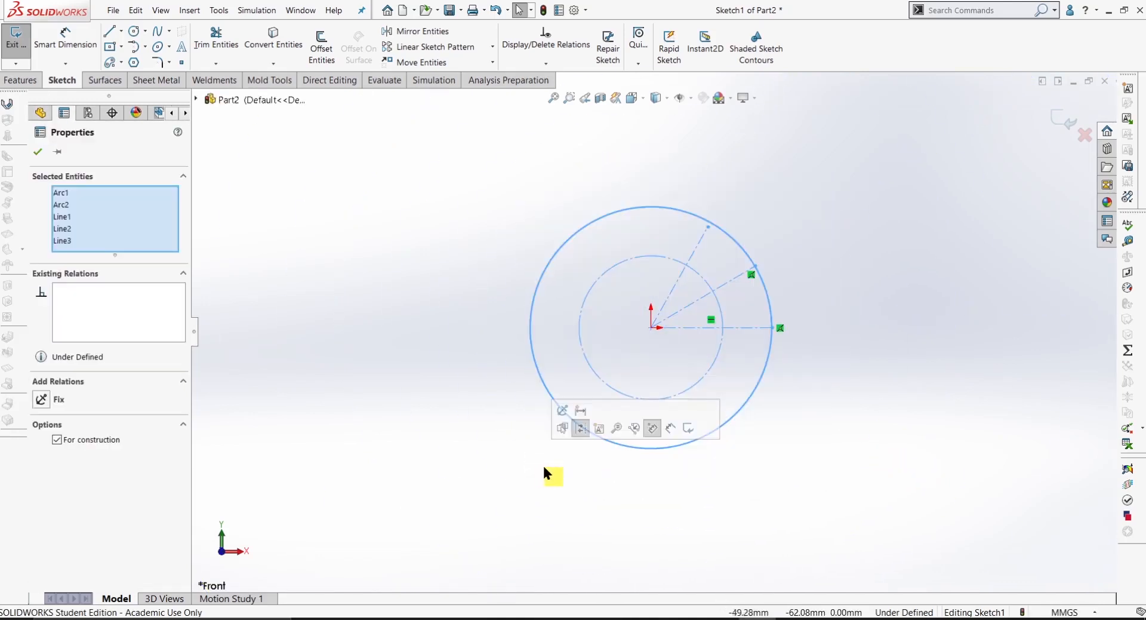
{"action": "left_click", "coordinate": [413, 63]}
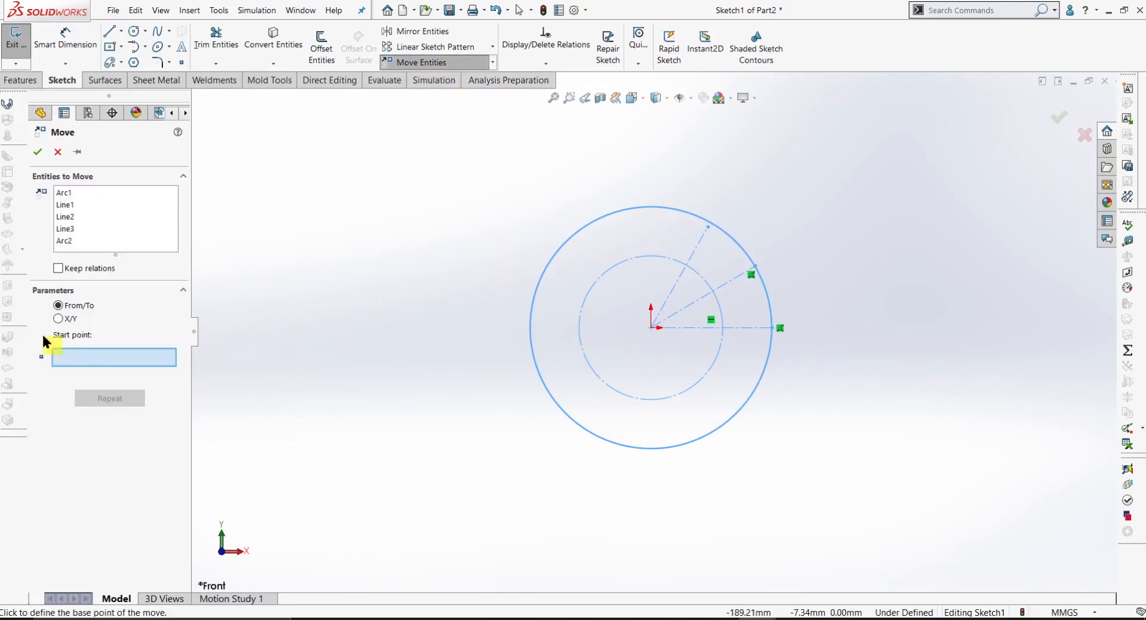
{"action": "left_click", "coordinate": [651, 328]}
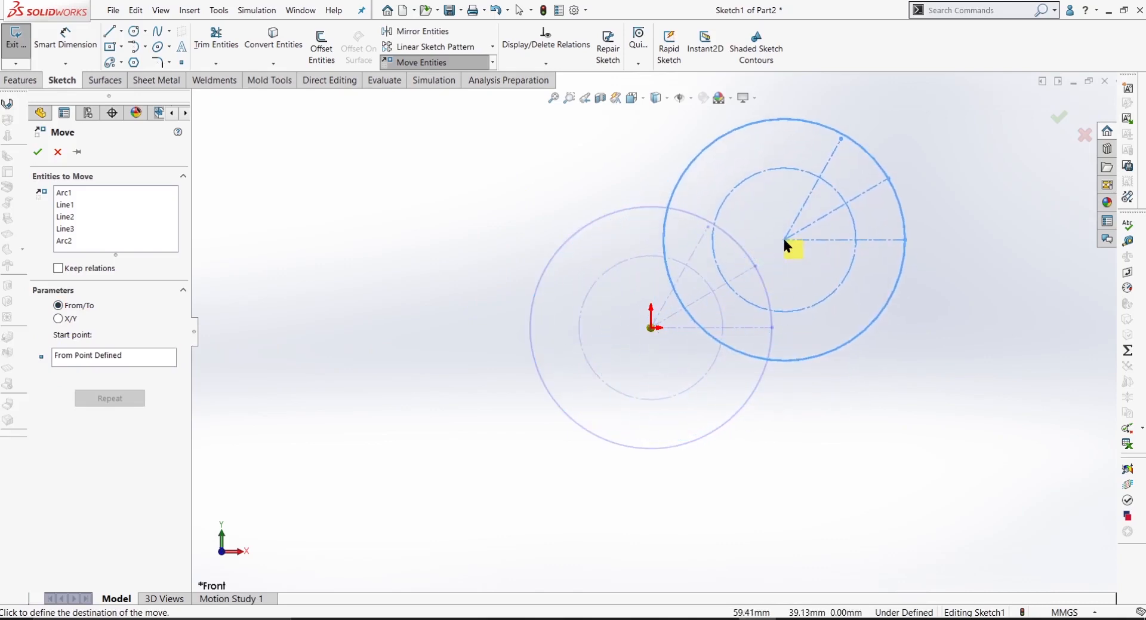
{"action": "left_click", "coordinate": [783, 238]}
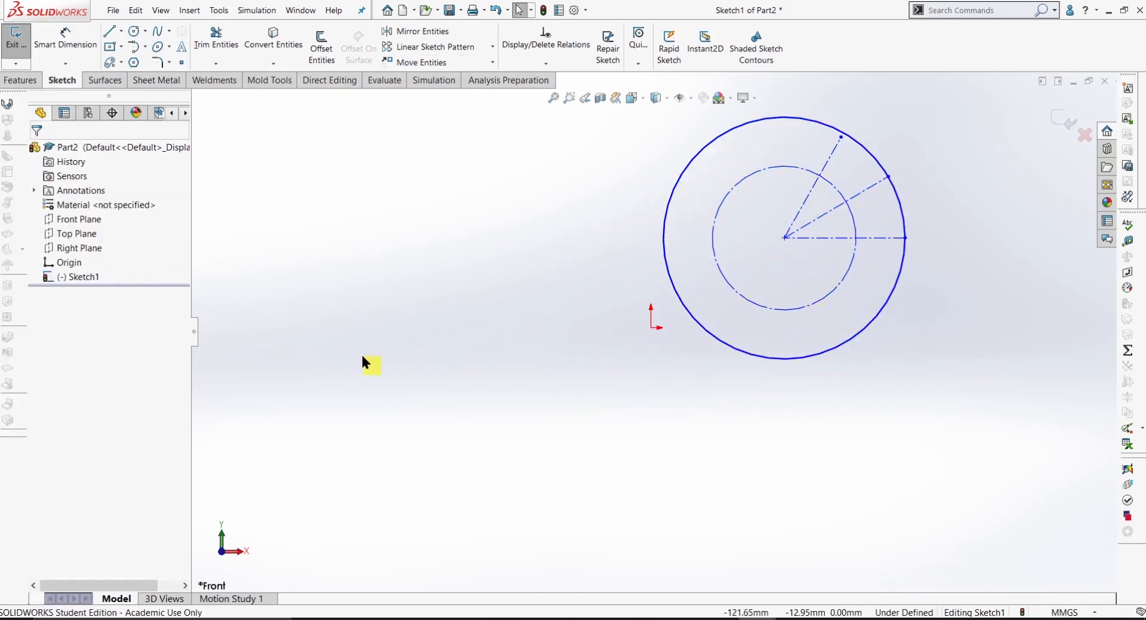
{"action": "left_click", "coordinate": [65, 44]}
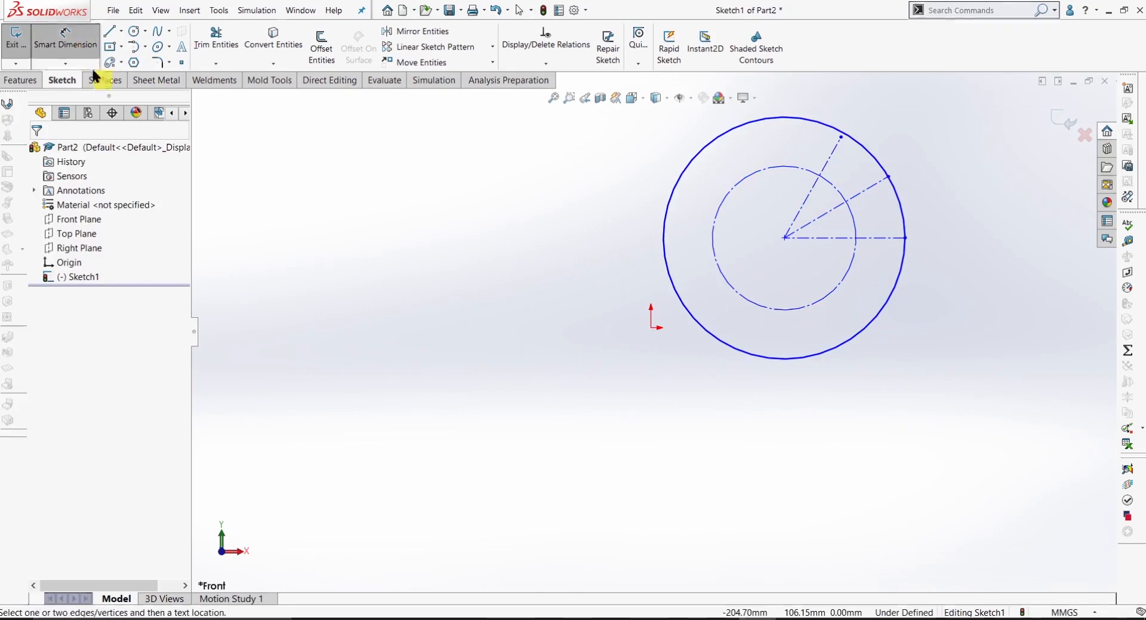
{"action": "left_click", "coordinate": [785, 238]}
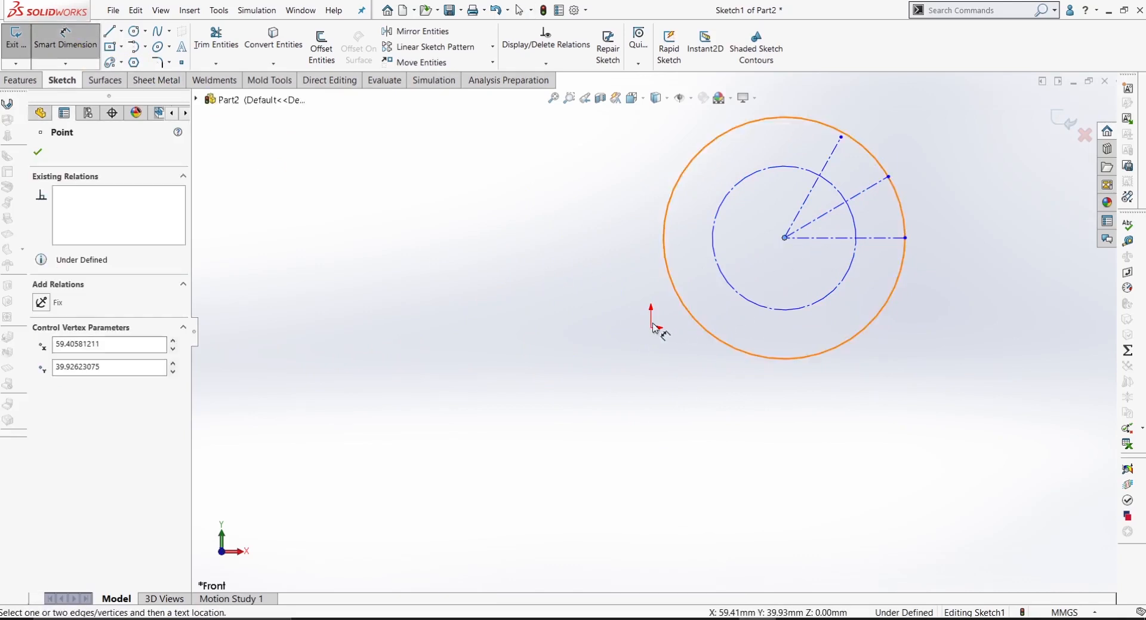
{"action": "left_click", "coordinate": [652, 328]}
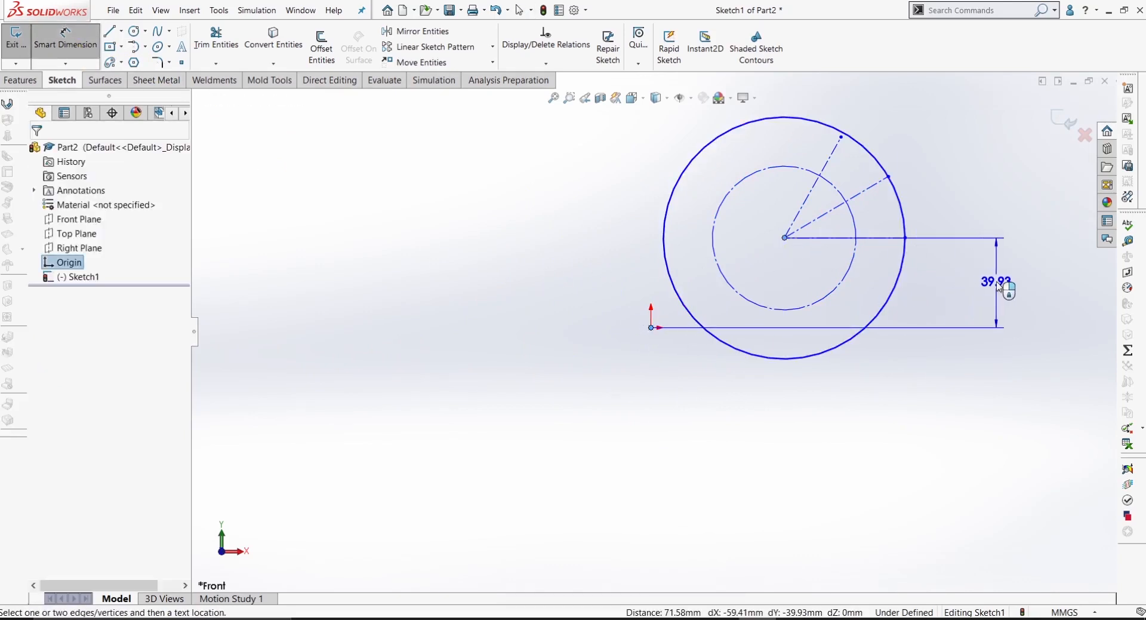
{"action": "key", "text": "Escape"}
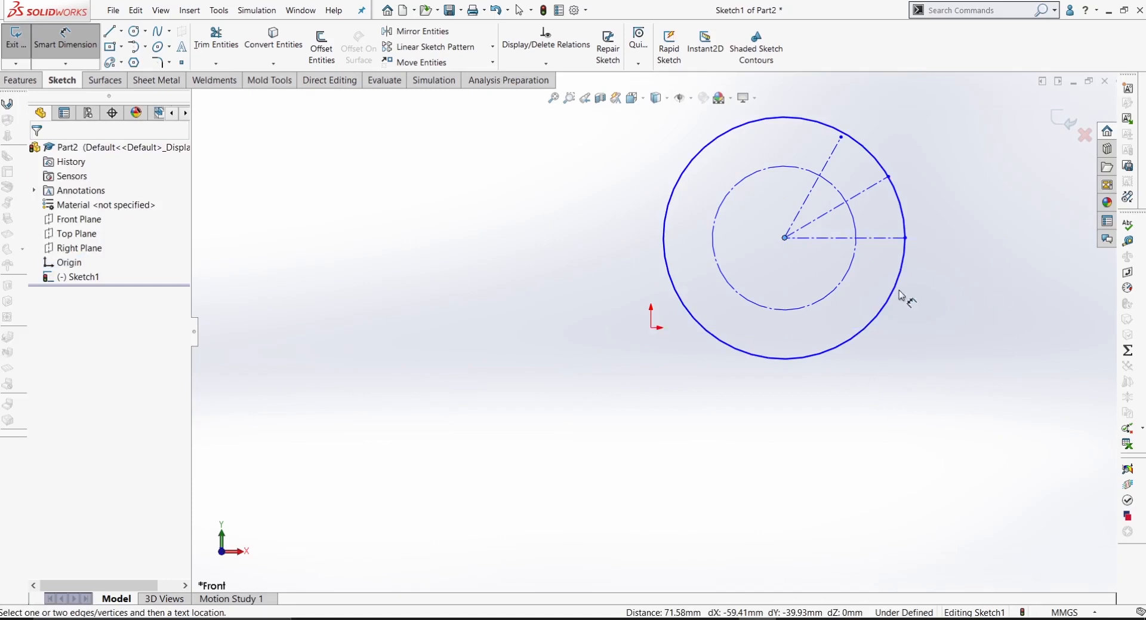
{"action": "scroll", "coordinate": [799, 218], "scroll_direction": "up", "scroll_amount": 2}
{"action": "left_click", "coordinate": [756, 184]}
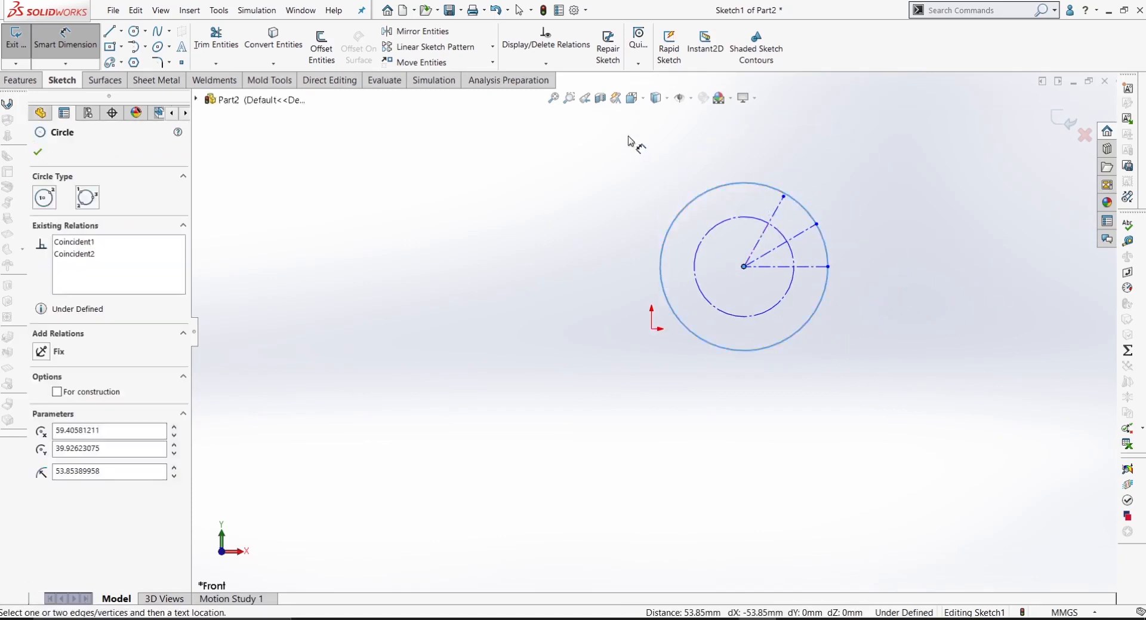
{"action": "left_click", "coordinate": [686, 216]}
{"action": "left_click", "coordinate": [701, 192]}
{"action": "key", "text": "Escape"}
- Dimension the large outer circle's diameter and set it to 100 mm
{"action": "left_click", "coordinate": [88, 46]}
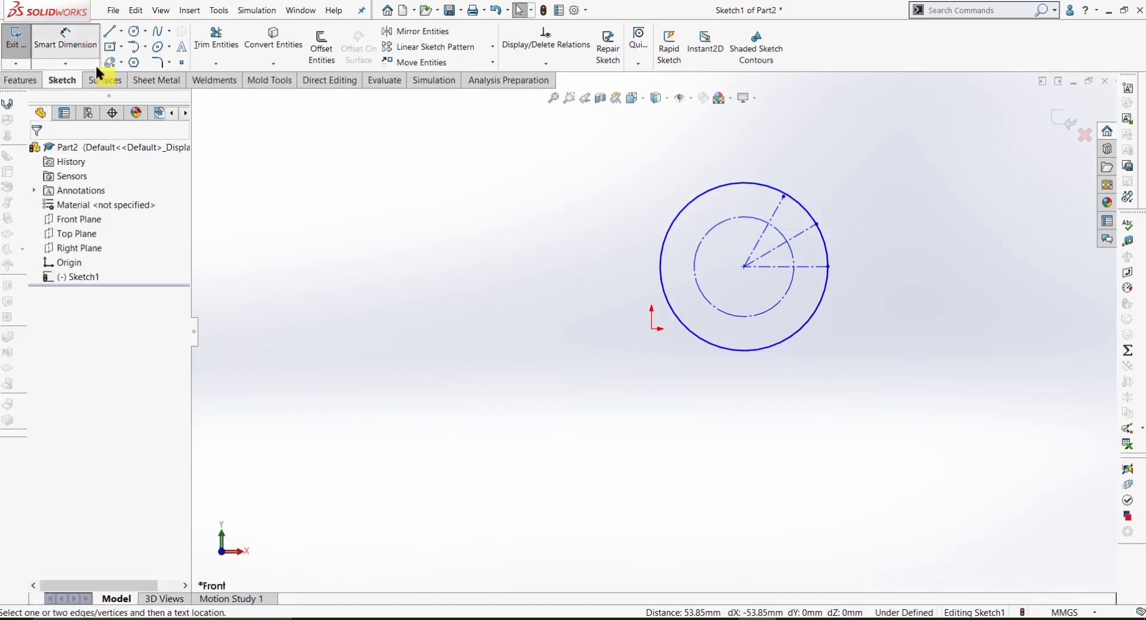
{"action": "left_click", "coordinate": [705, 196]}
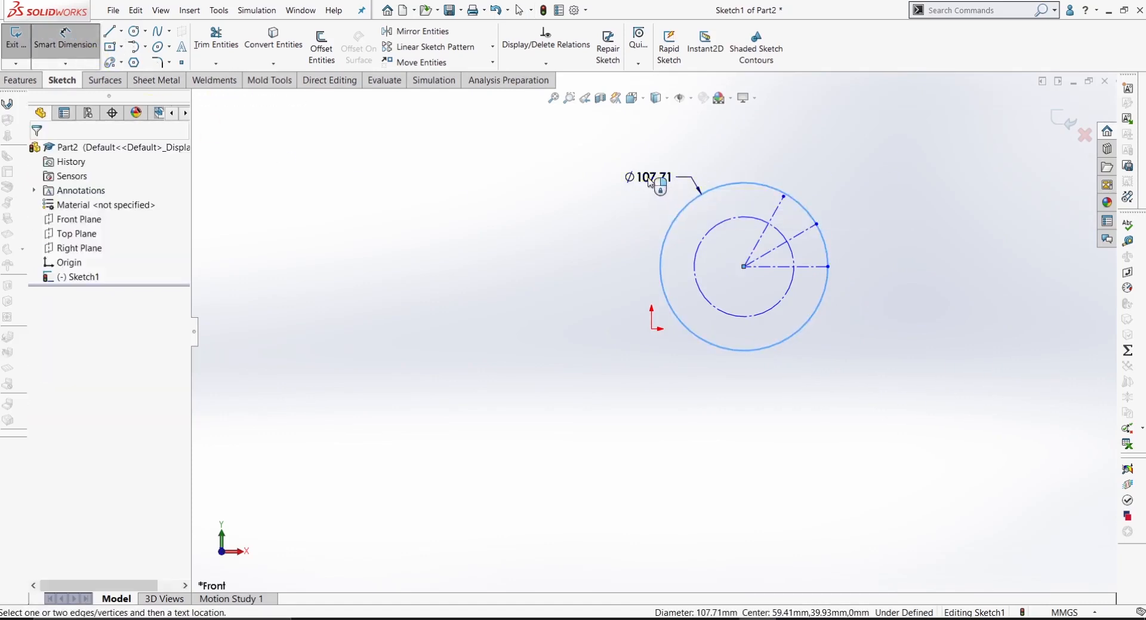
{"action": "left_click", "coordinate": [646, 178]}
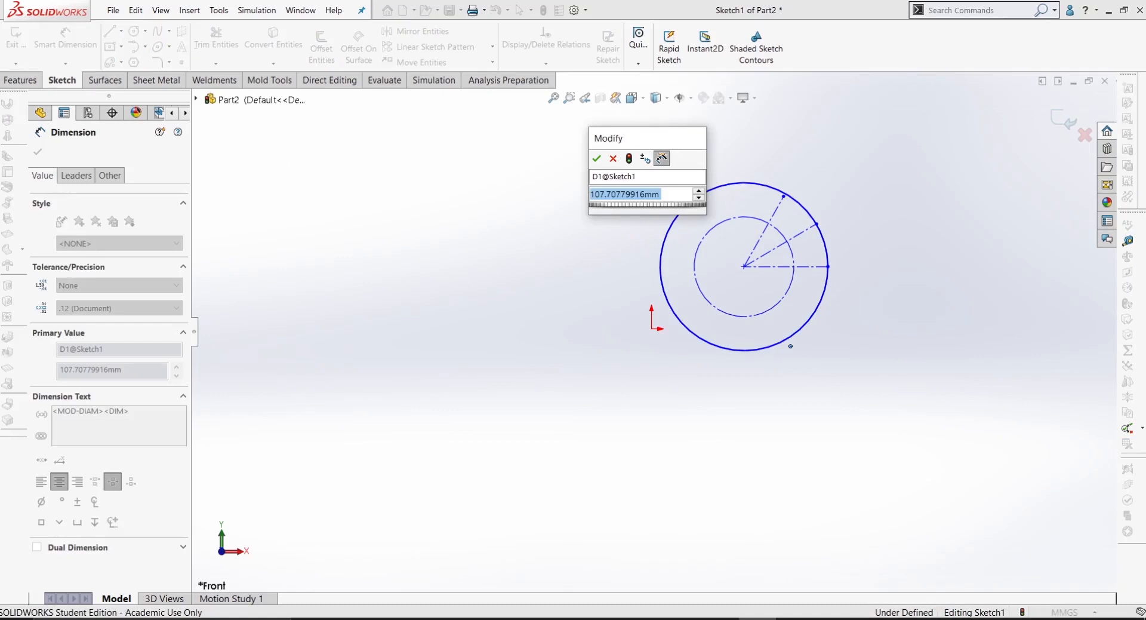
{"action": "type", "text": "100"}
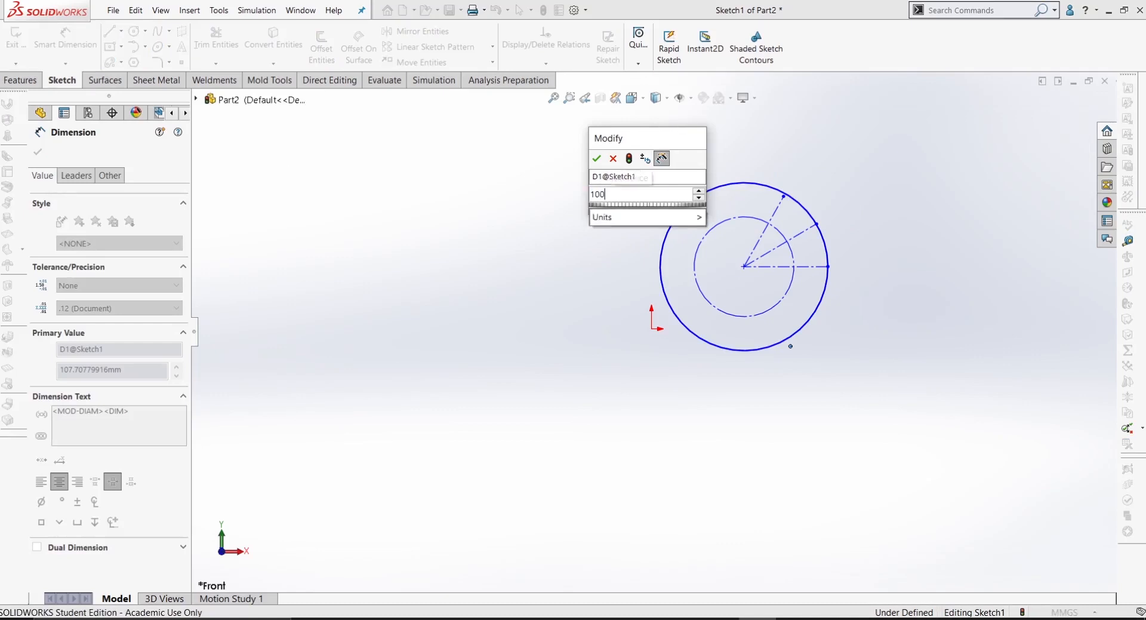
{"action": "key", "text": "Return"}
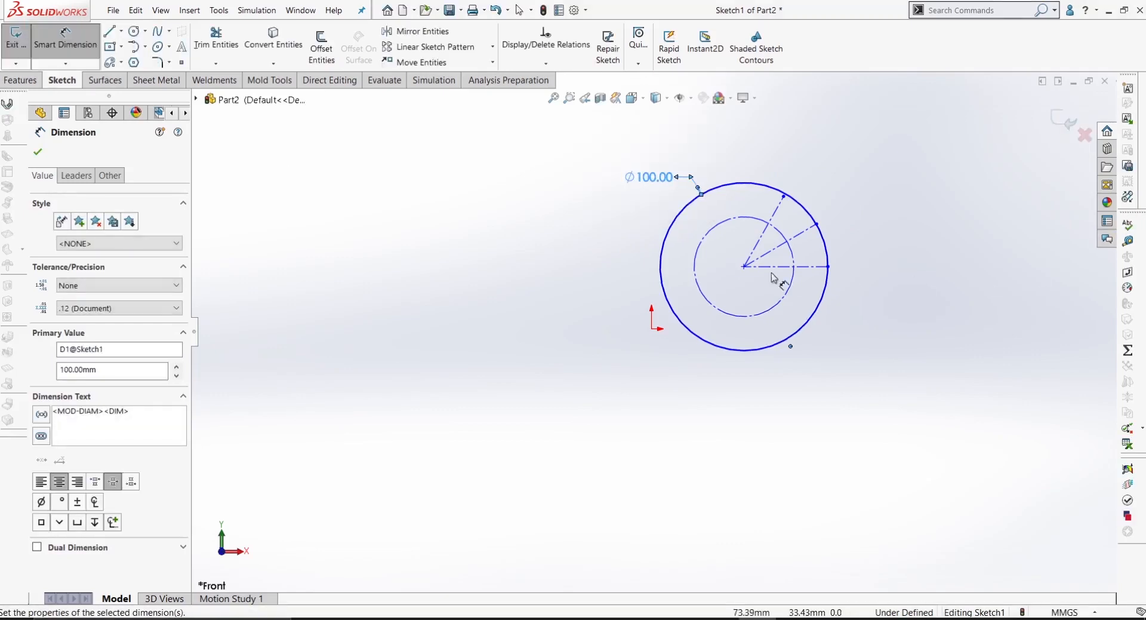
- Dimension the inner construction circle's diameter and set it to 70 mm
{"action": "left_click", "coordinate": [743, 217]}
{"action": "left_click", "coordinate": [864, 184]}
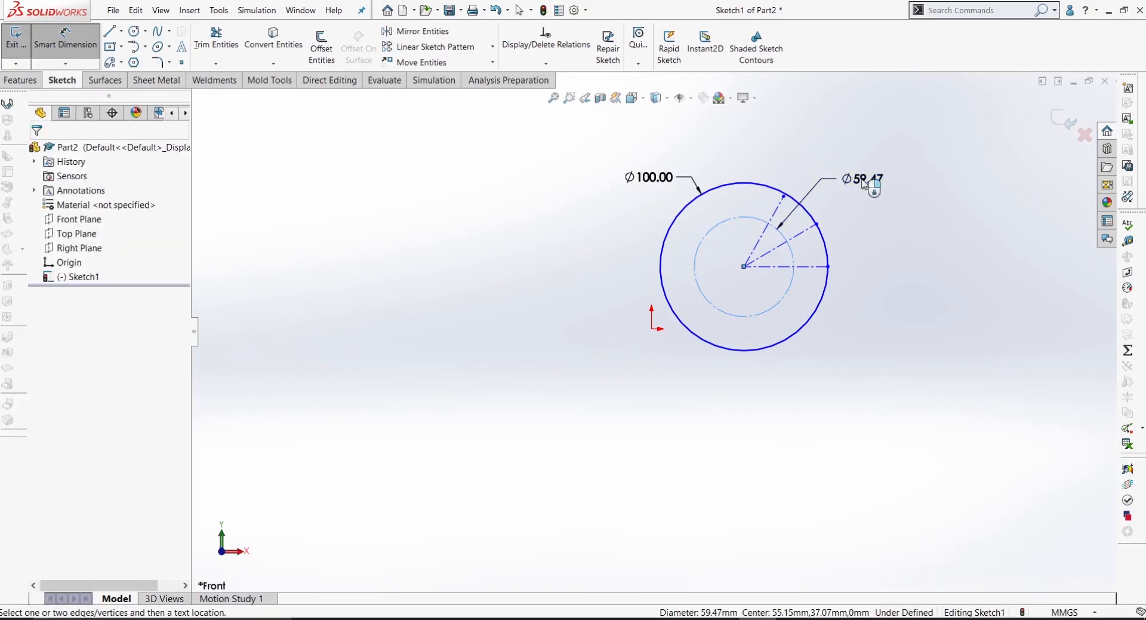
{"action": "type", "text": "70"}
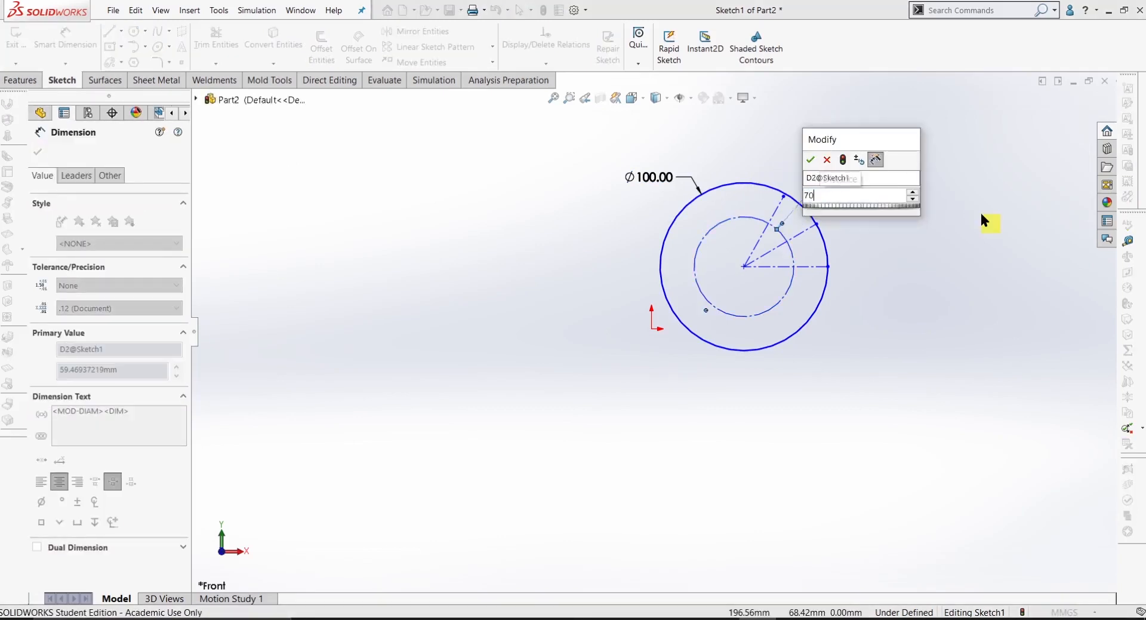
{"action": "key", "text": "Return"}
{"action": "scroll", "coordinate": [746, 288], "scroll_direction": "down", "scroll_amount": 2}
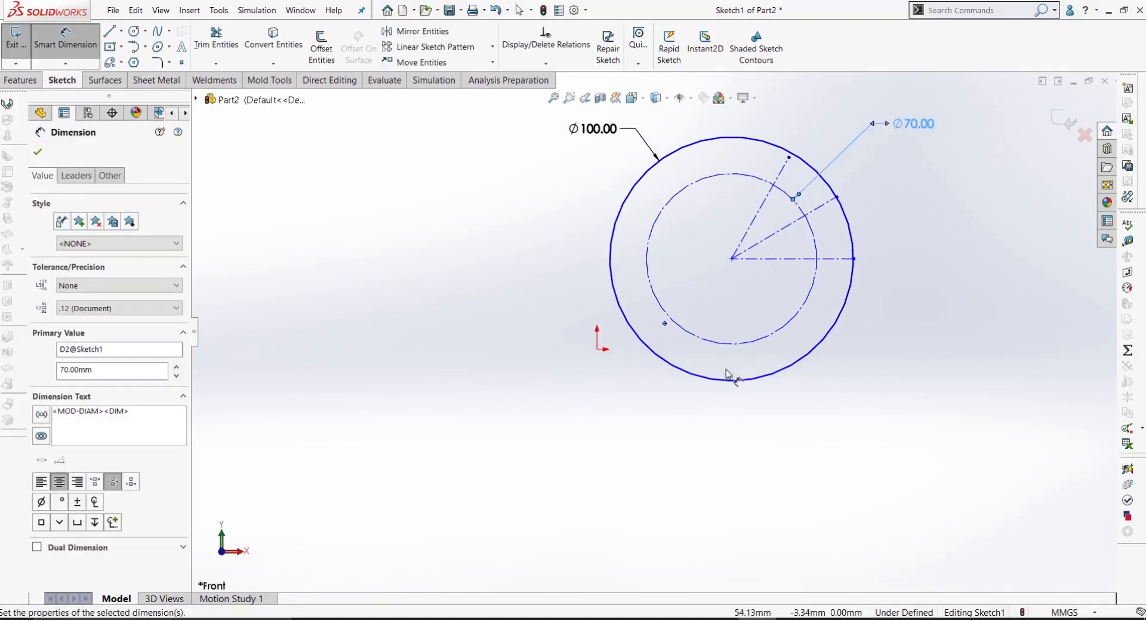
{"action": "left_click", "coordinate": [713, 417]}
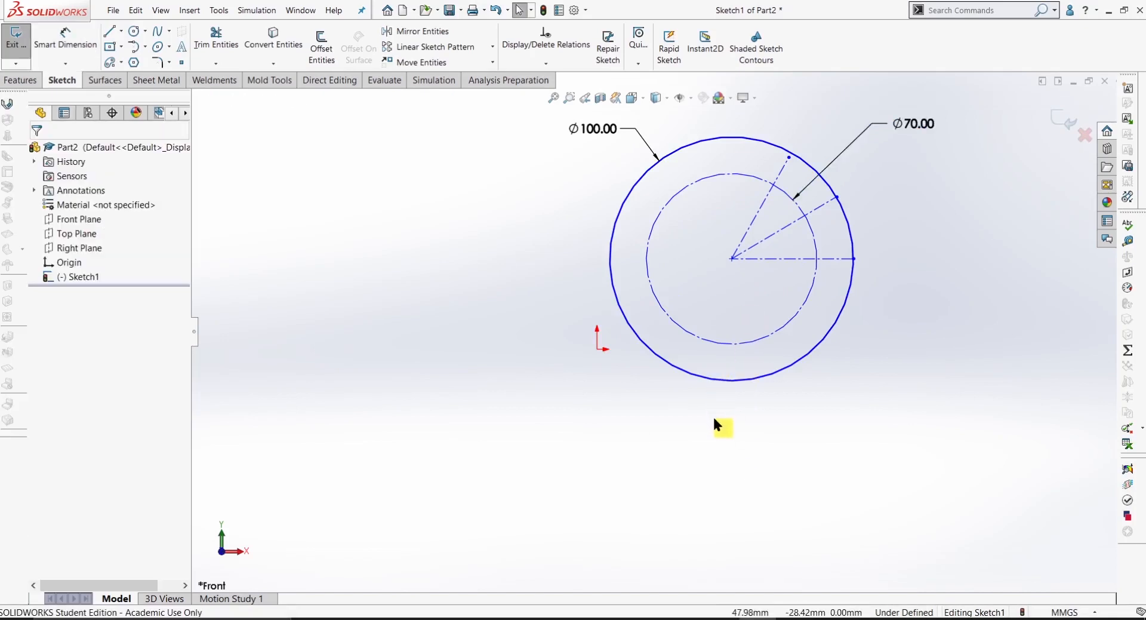
{"action": "right_click_drag", "start_coordinate": [713, 417], "coordinate": [635, 361]}
{"action": "key", "text": "Escape"}
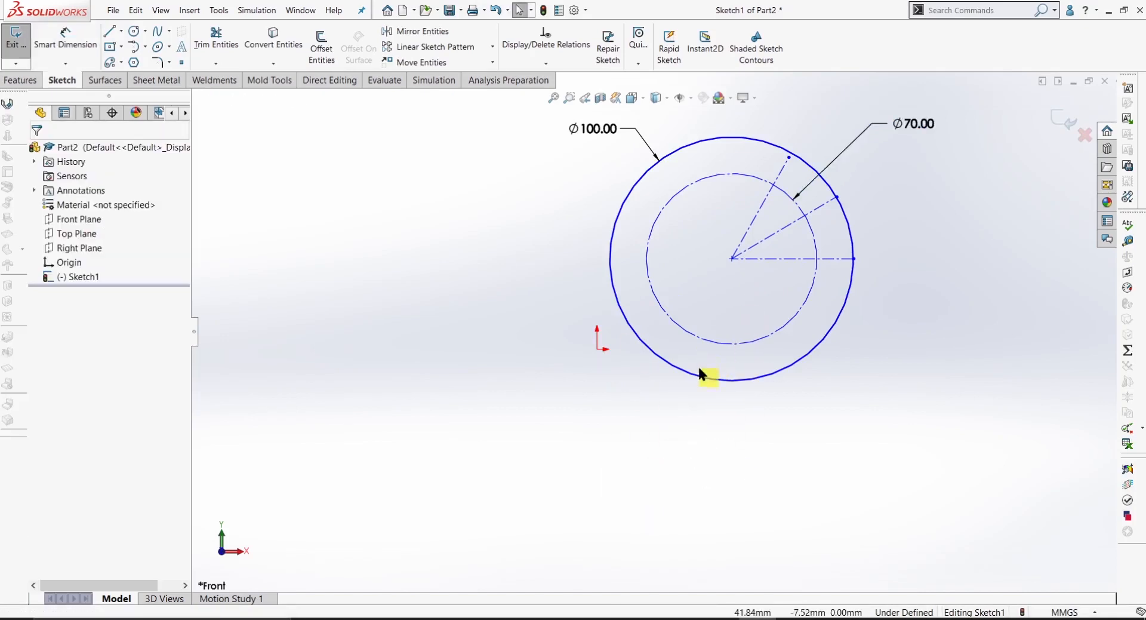
- Dimension the vertical distance between the circles' center point and the origin and set it to 70 mm
{"action": "right_click_drag", "start_coordinate": [733, 399], "coordinate": [734, 320]}
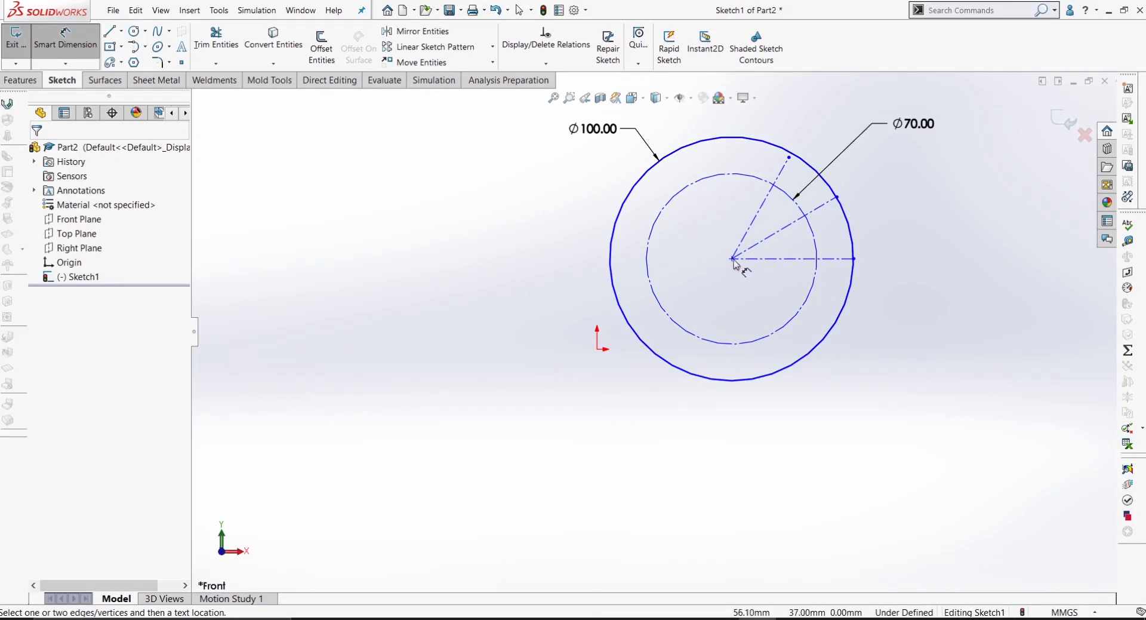
{"action": "left_click", "coordinate": [733, 259]}
{"action": "left_click", "coordinate": [597, 350]}
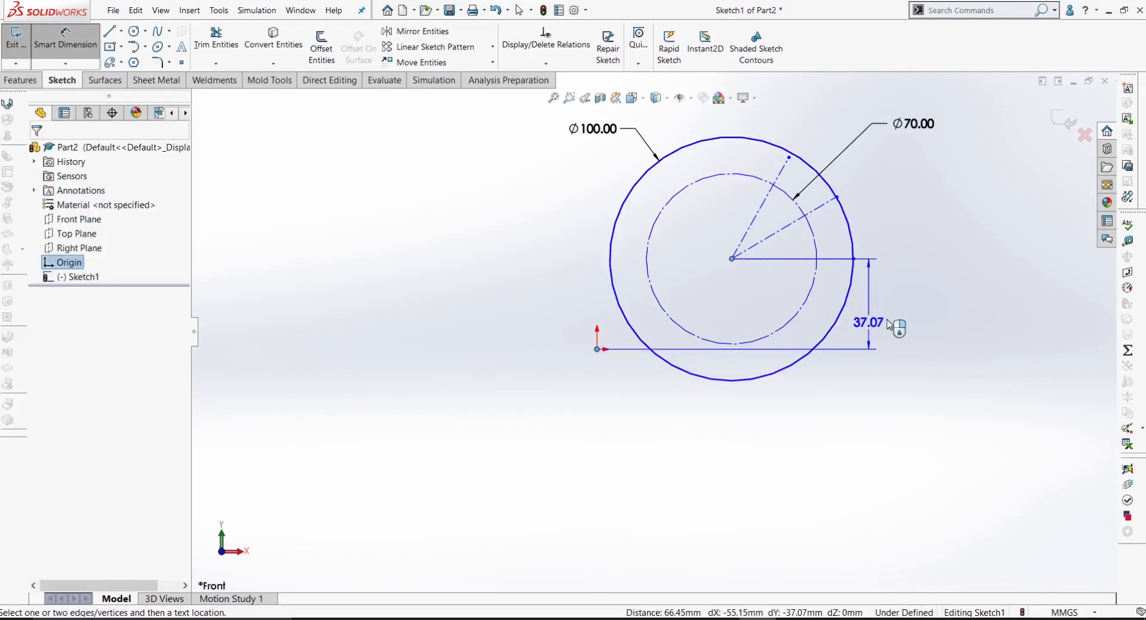
{"action": "left_click", "coordinate": [934, 318]}
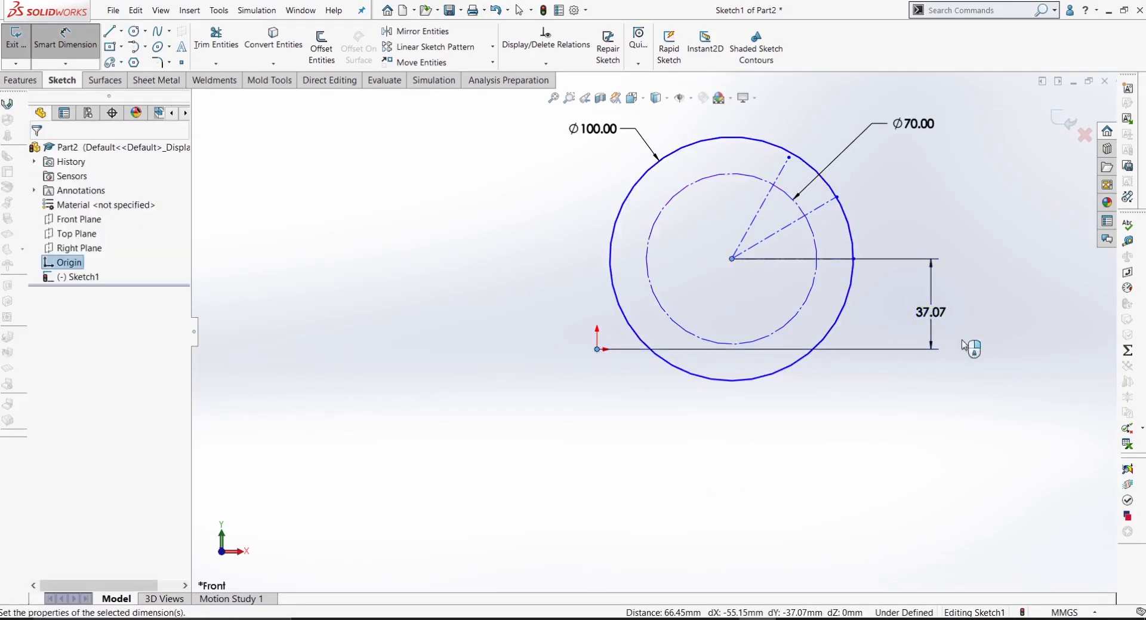
{"action": "type", "text": "70"}
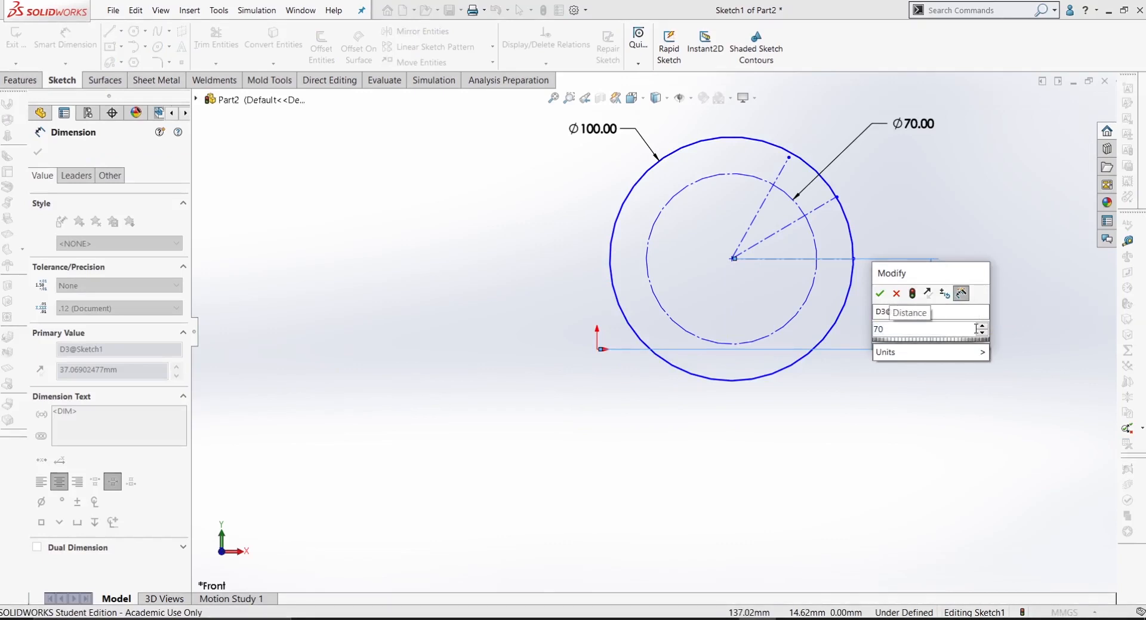
{"action": "key", "text": "Return"}
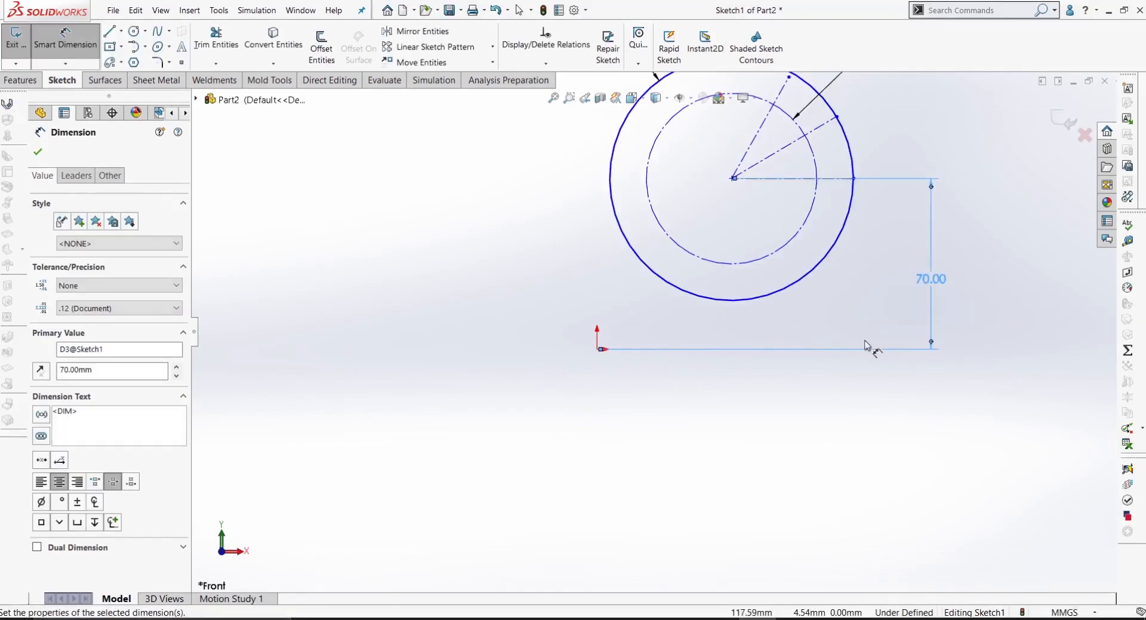
{"action": "left_click", "coordinate": [734, 178]}
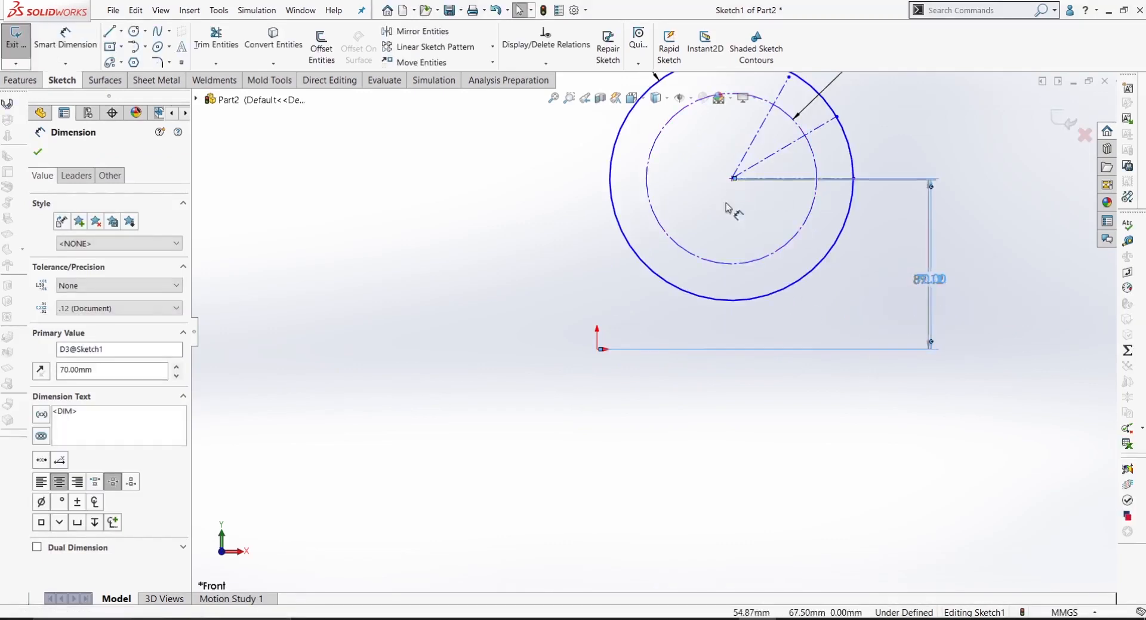
{"action": "left_click", "coordinate": [597, 351]}
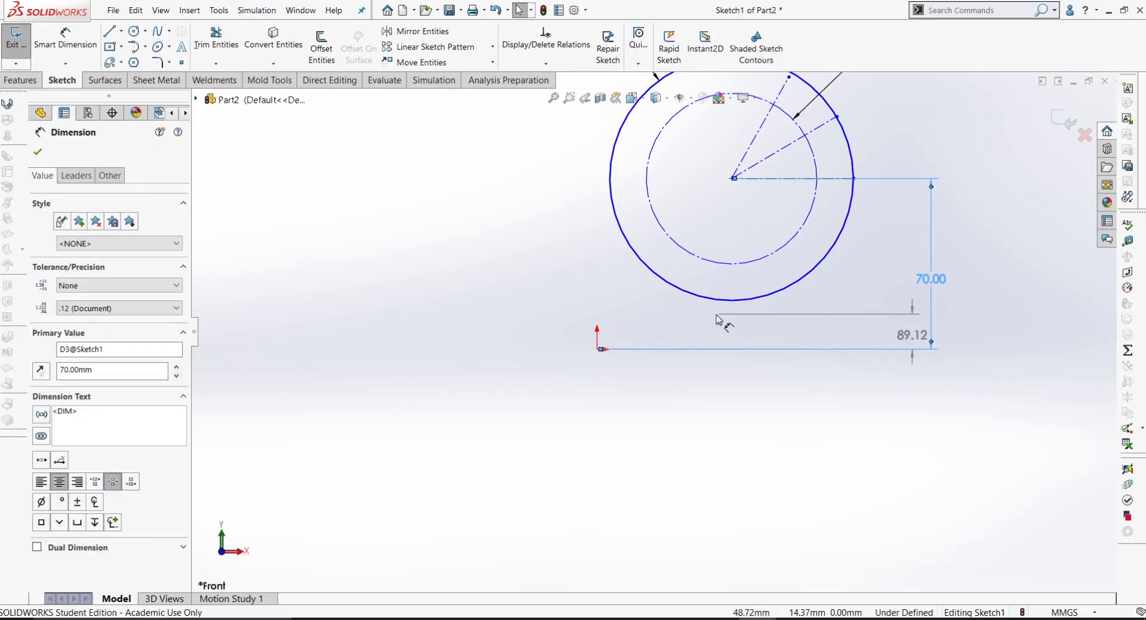
{"action": "right_click_drag", "start_coordinate": [731, 285], "coordinate": [734, 215]}
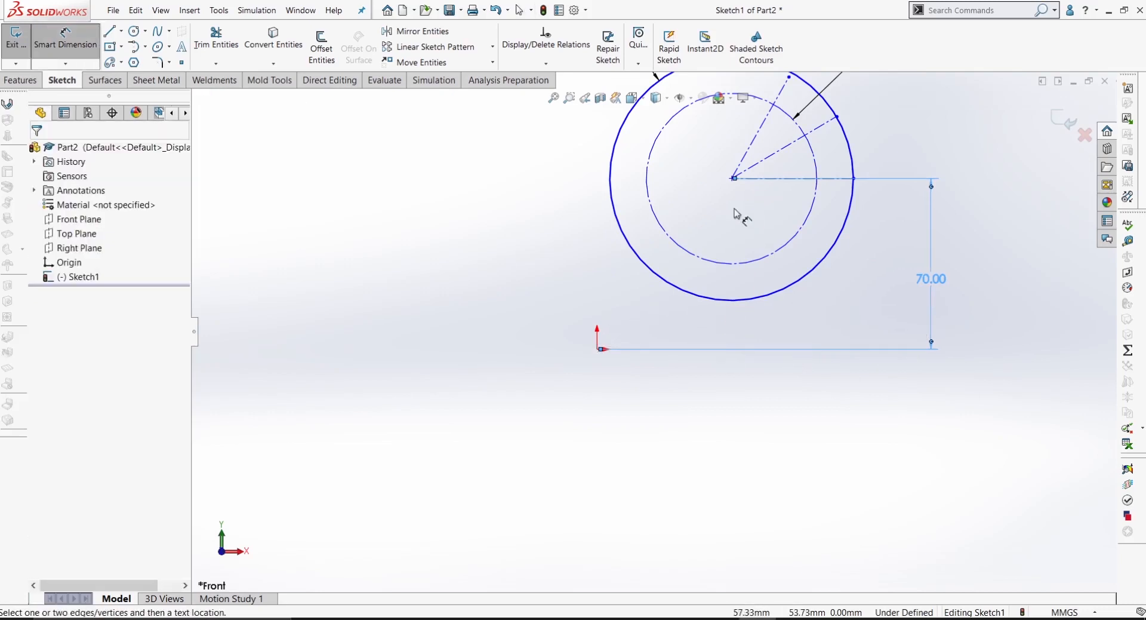
- Move the vertical dimension to the left of the origin and set the horizontal distance from the origin to the circles' center to 70 mm
{"action": "left_click_drag", "start_coordinate": [931, 278], "coordinate": [554, 305]}
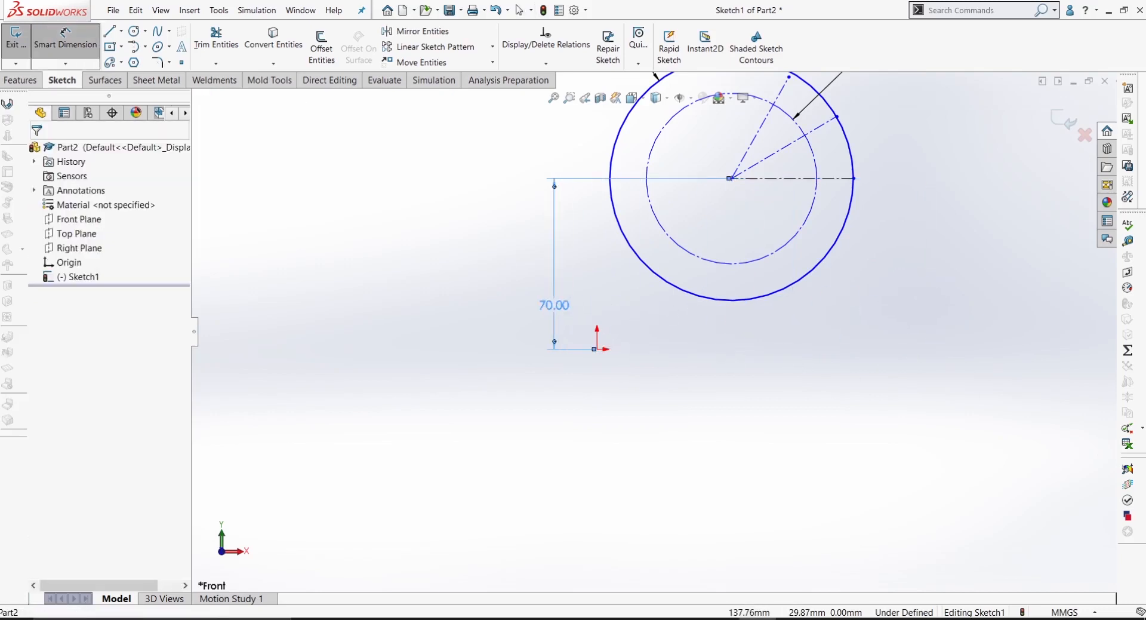
{"action": "left_click", "coordinate": [596, 349]}
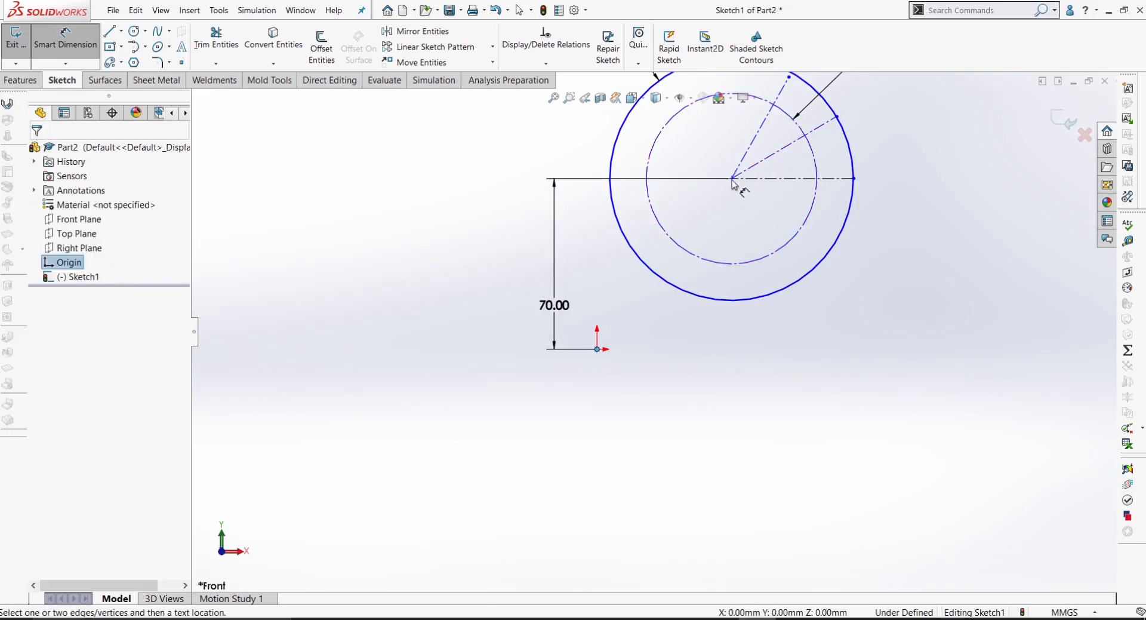
{"action": "left_click", "coordinate": [714, 464]}
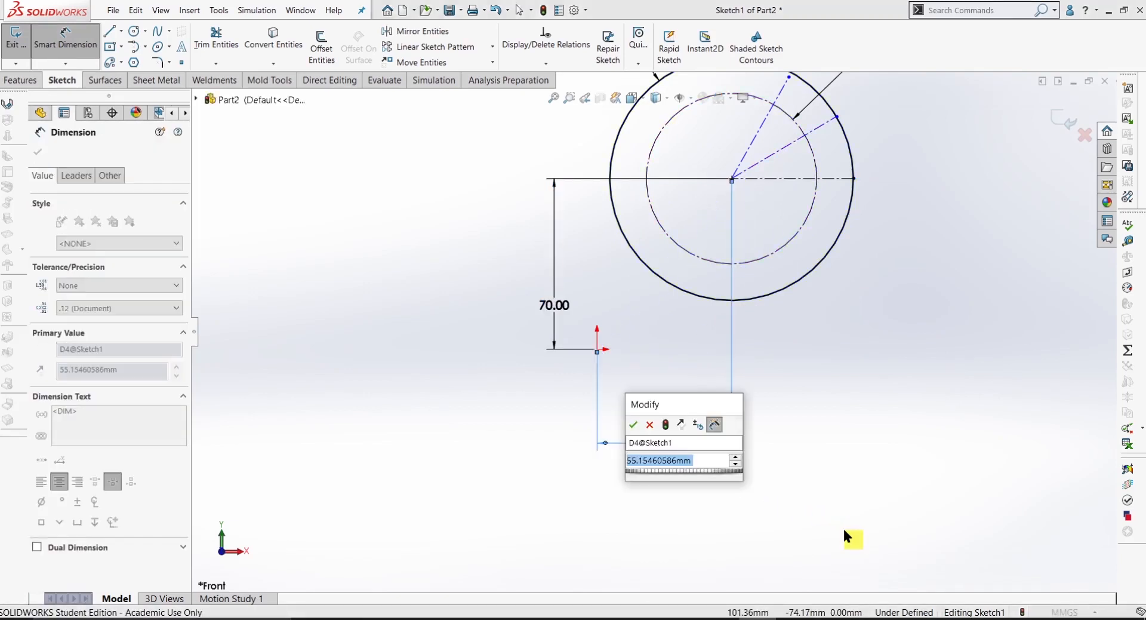
{"action": "type", "text": "70"}
{"action": "key", "text": "Return"}
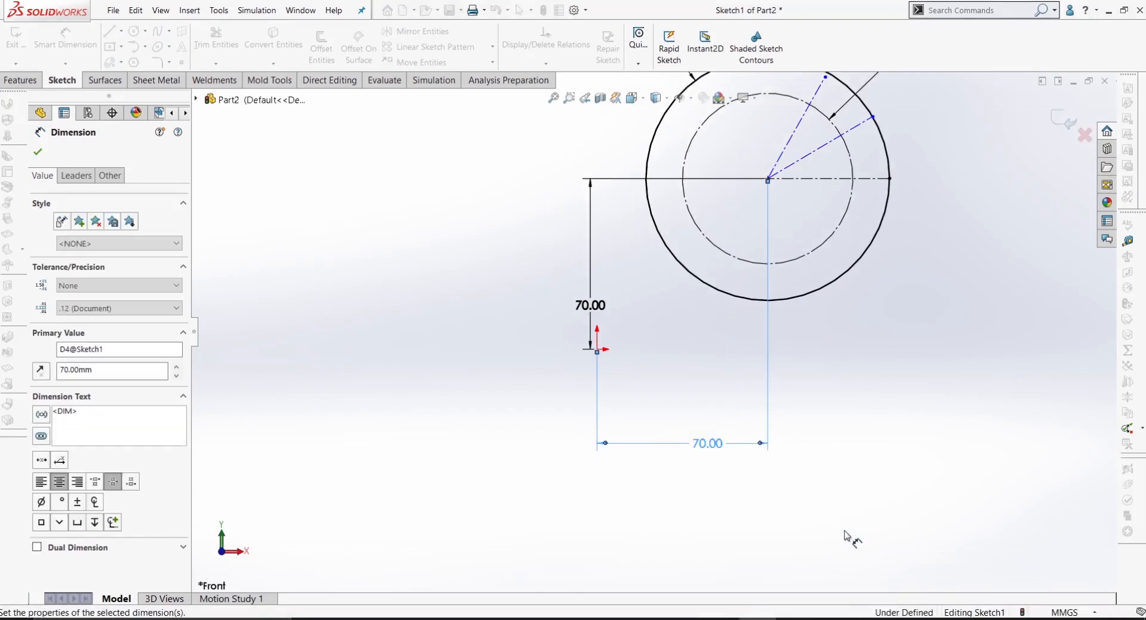
- Set the angle between the horizontal centerline and the middle centerline to 30°
{"action": "scroll", "coordinate": [735, 233], "scroll_direction": "down", "scroll_amount": 5}
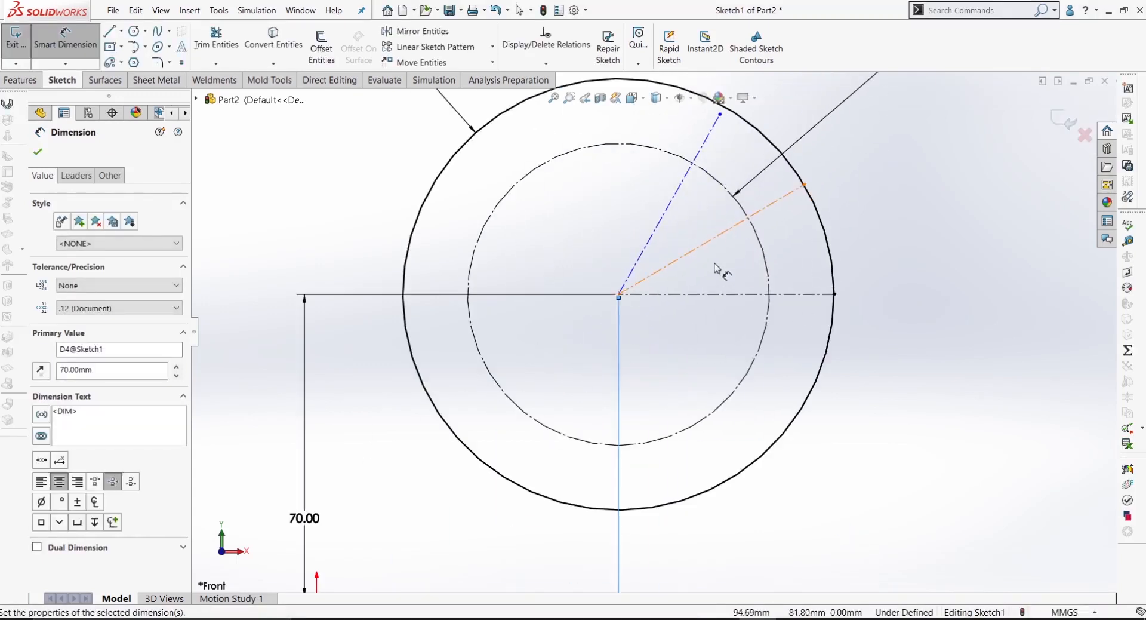
{"action": "left_click", "coordinate": [735, 294]}
{"action": "left_click", "coordinate": [703, 245]}
{"action": "left_click", "coordinate": [718, 264]}
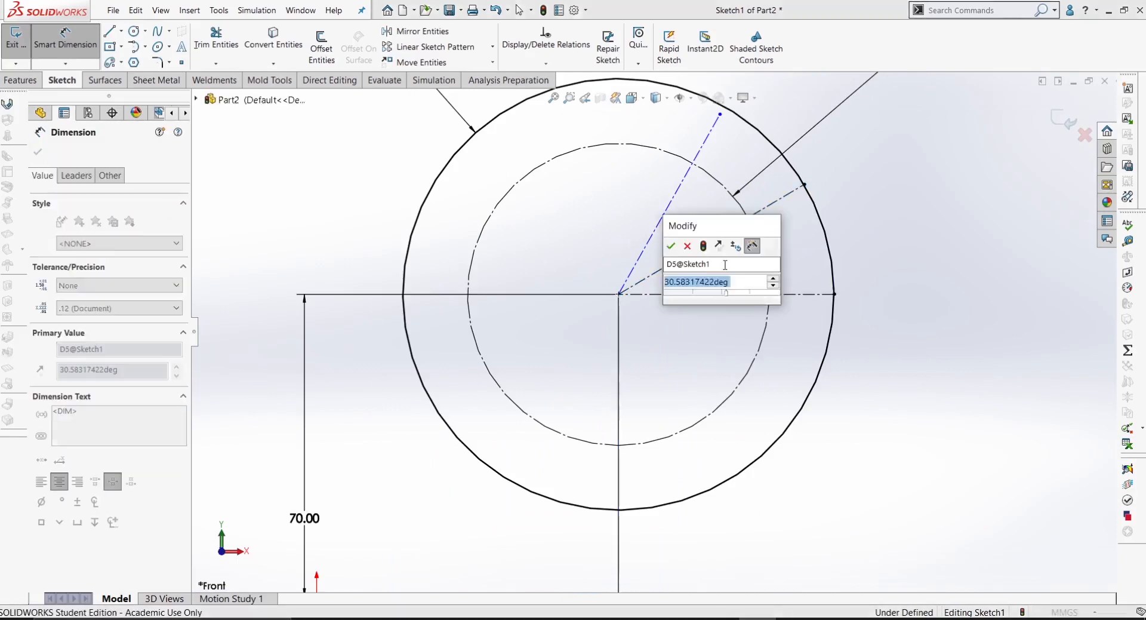
{"action": "type", "text": "30"}
{"action": "key", "text": "Return"}
- Set the angle between the middle centerline and the uppermost centerline to 45°
{"action": "scroll", "coordinate": [724, 269], "scroll_direction": "up", "scroll_amount": 3}
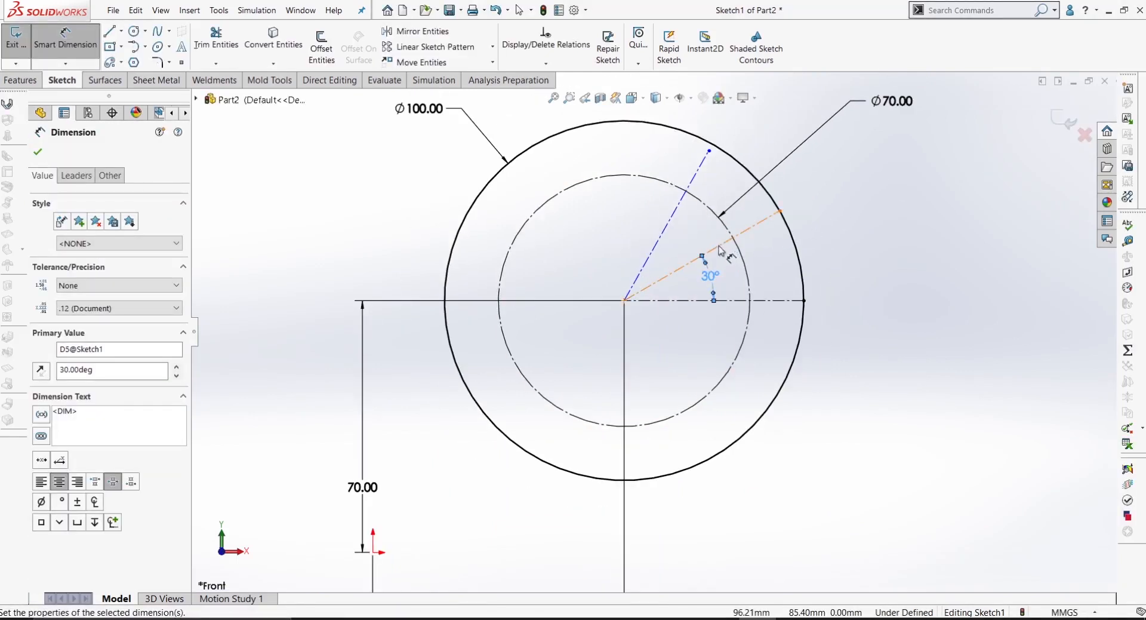
{"action": "left_click", "coordinate": [663, 234]}
{"action": "left_click", "coordinate": [667, 226]}
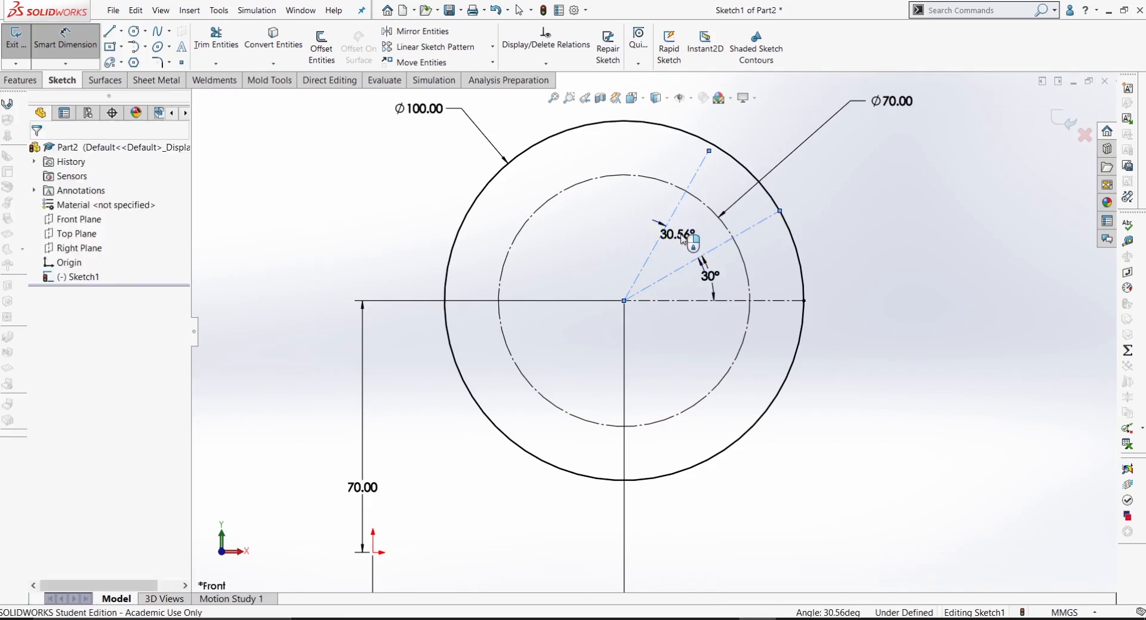
{"action": "left_click", "coordinate": [680, 233]}
{"action": "type", "text": "45"}
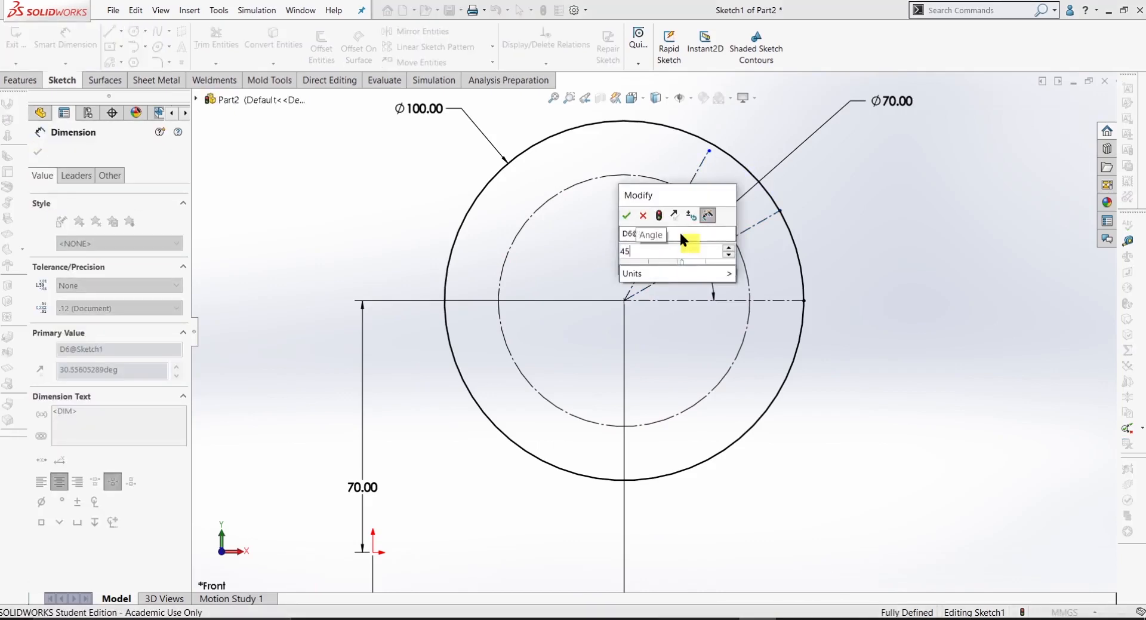
{"action": "key", "text": "Return"}
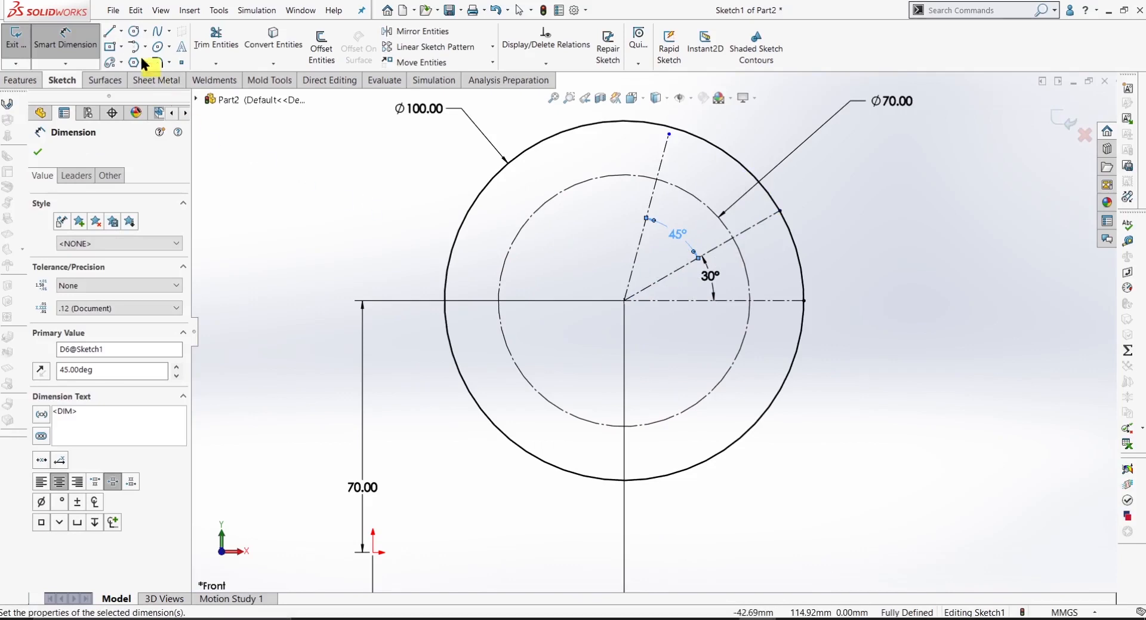
- Draw two concentric circles, about 23 mm and 15 mm in diameter, centered on the horizontal centerline's outer endpoint
{"action": "left_click", "coordinate": [135, 30]}
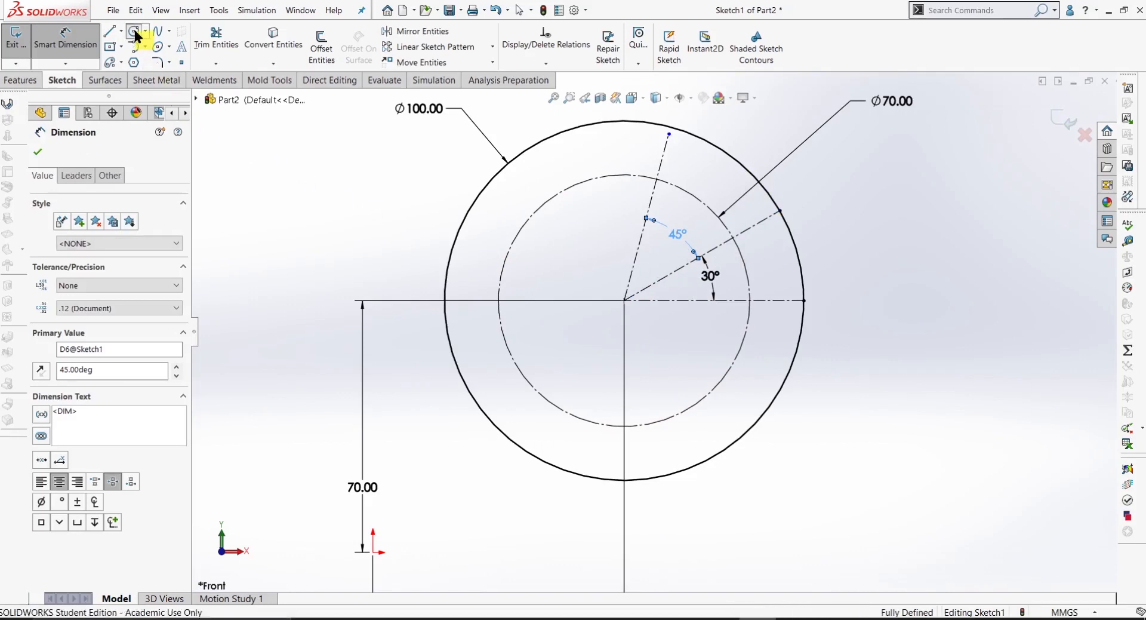
{"action": "left_click", "coordinate": [805, 300]}
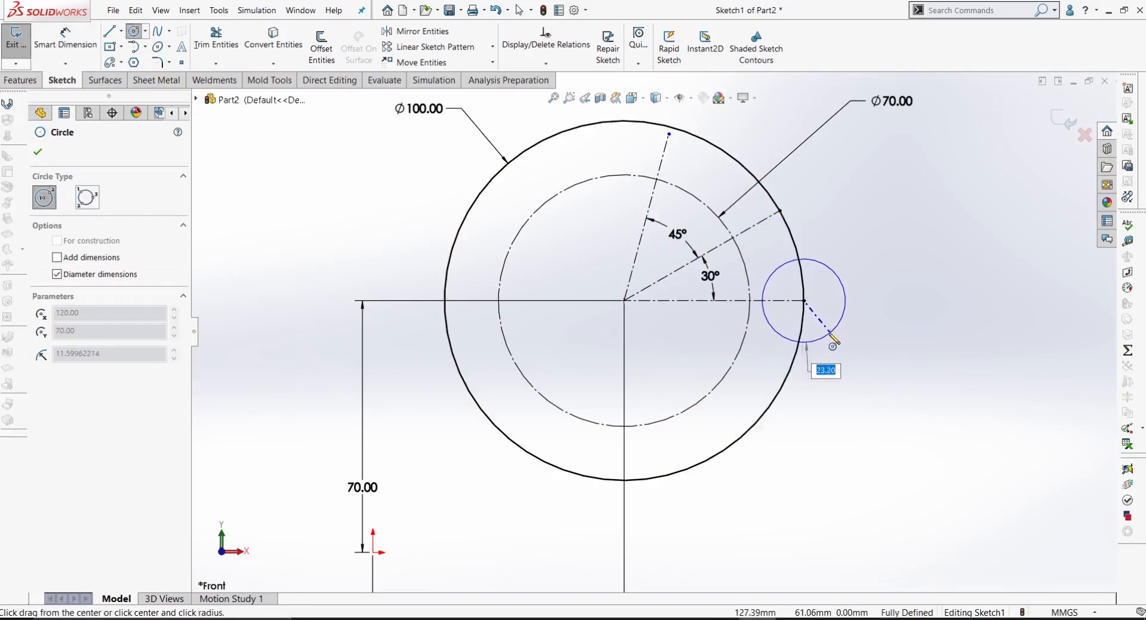
{"action": "left_click", "coordinate": [829, 335]}
{"action": "left_click", "coordinate": [804, 300]}
{"action": "left_click", "coordinate": [820, 327]}
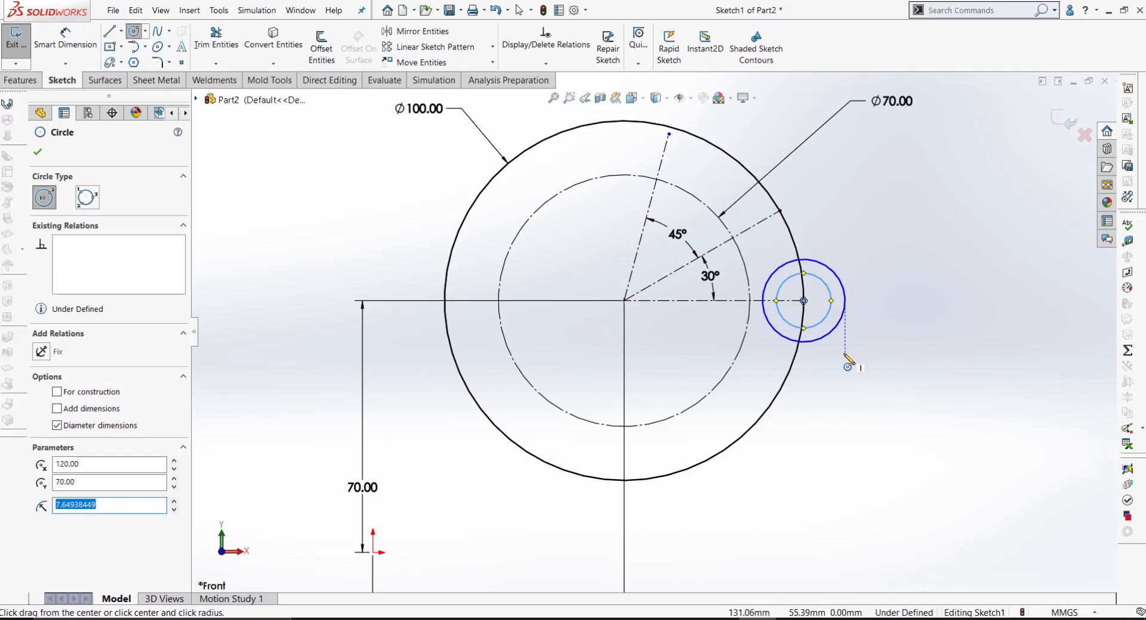
- Dimension the smaller of the two concentric circles at the large circle's edge with a 10 mm diameter
{"action": "right_click_drag", "start_coordinate": [833, 428], "coordinate": [875, 269]}
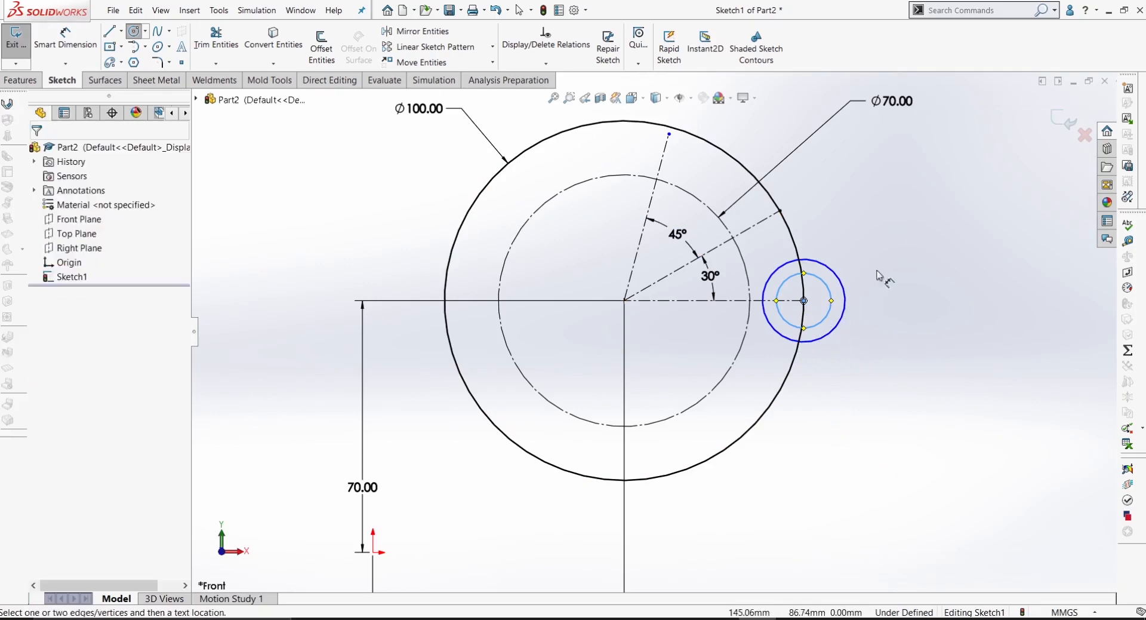
{"action": "left_click", "coordinate": [833, 297]}
{"action": "left_click", "coordinate": [895, 235]}
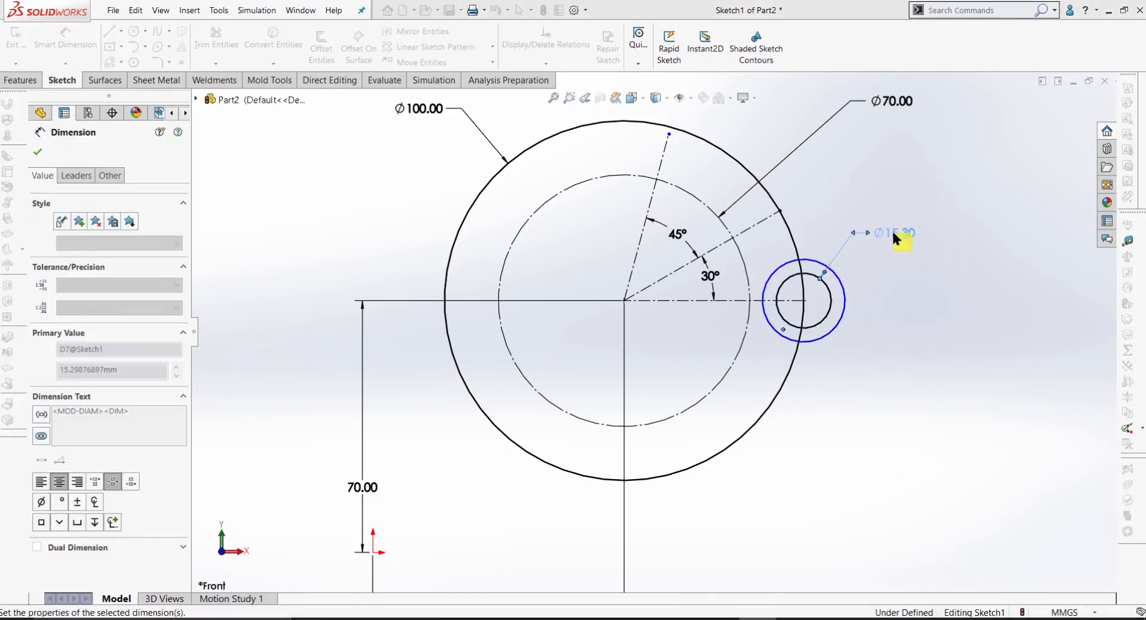
{"action": "type", "text": "10"}
{"action": "key", "text": "Return"}
- Dimension the larger of the two concentric circles at the large circle's edge with a 20 mm diameter
{"action": "left_click", "coordinate": [844, 292]}
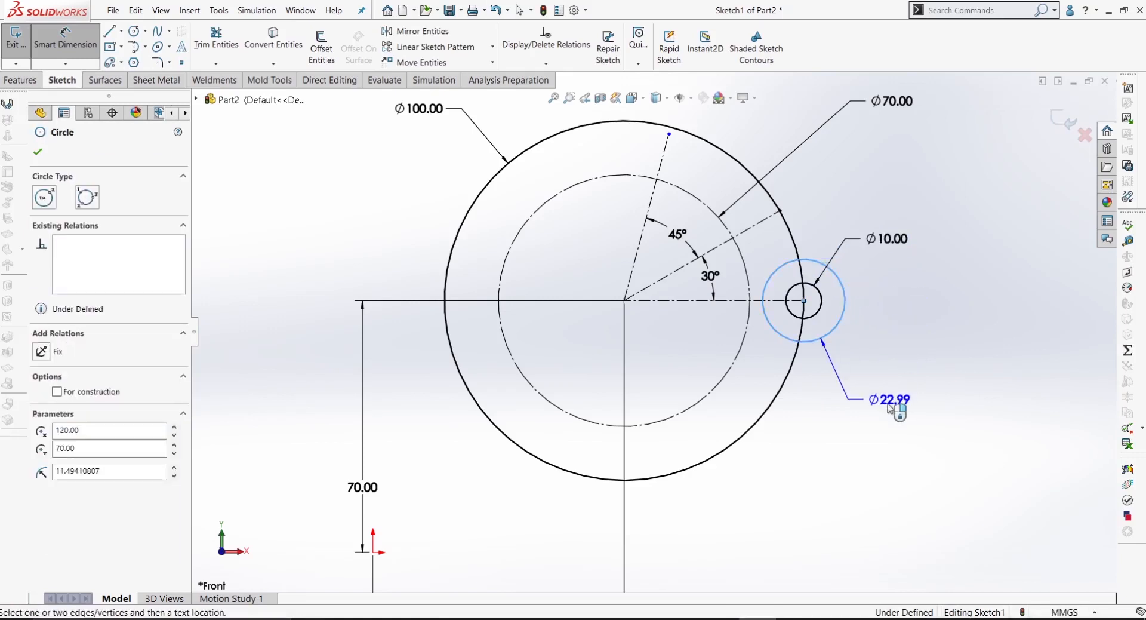
{"action": "left_click", "coordinate": [890, 409]}
{"action": "type", "text": "20"}
{"action": "key", "text": "Return"}
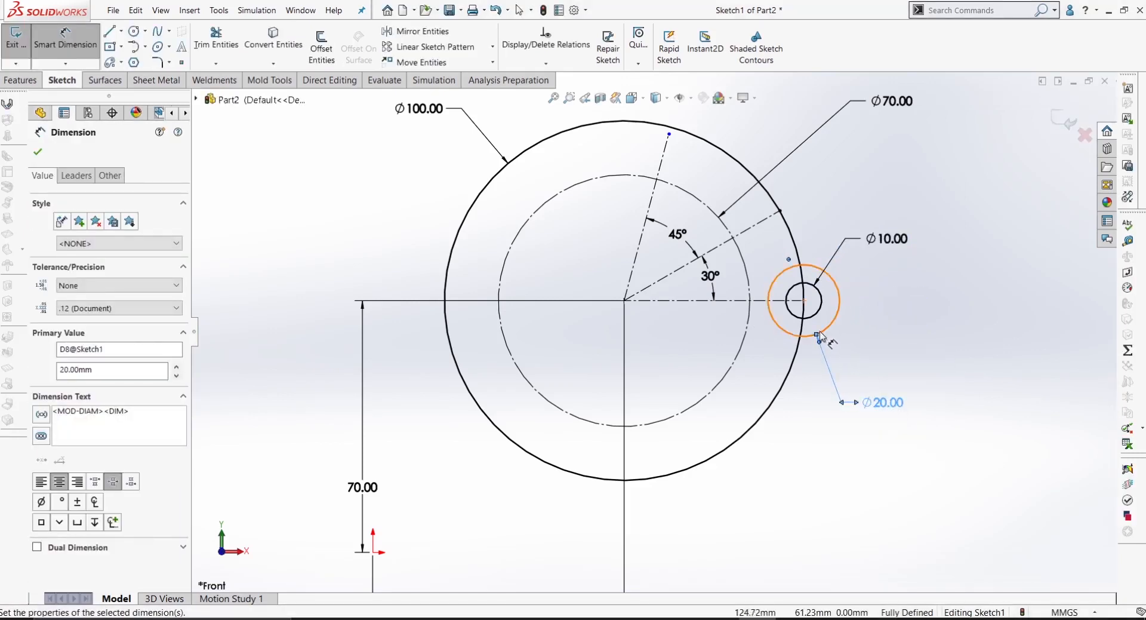
- Trim away the part of the 20 mm circle that lies inside the 100 mm circle
{"action": "scroll", "coordinate": [833, 305], "scroll_direction": "down", "scroll_amount": 2}
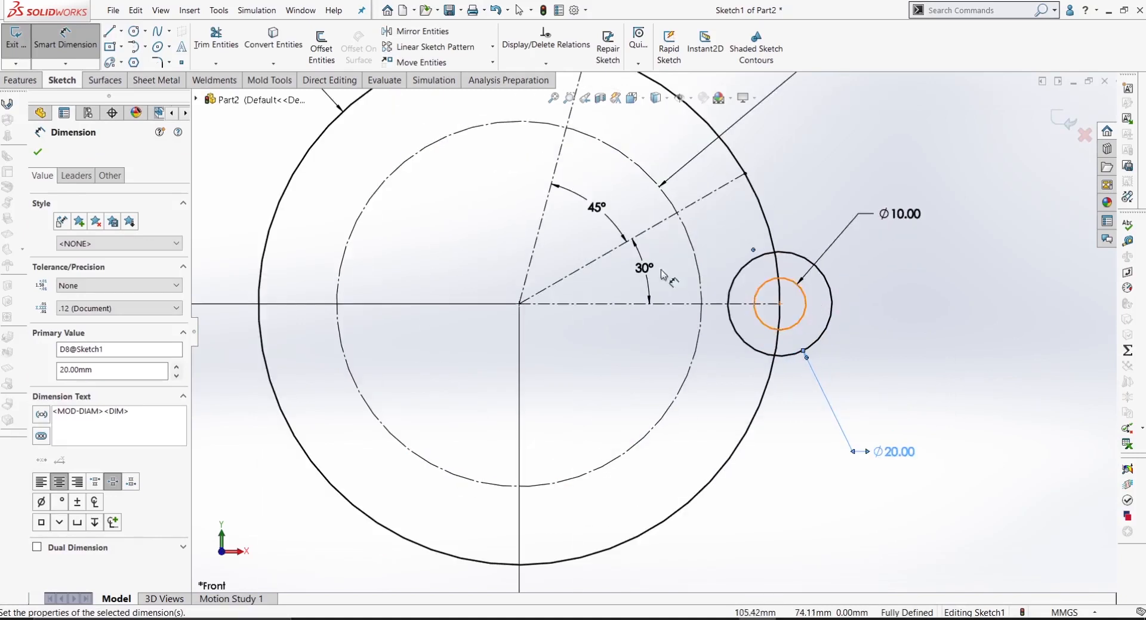
{"action": "key", "text": "f"}
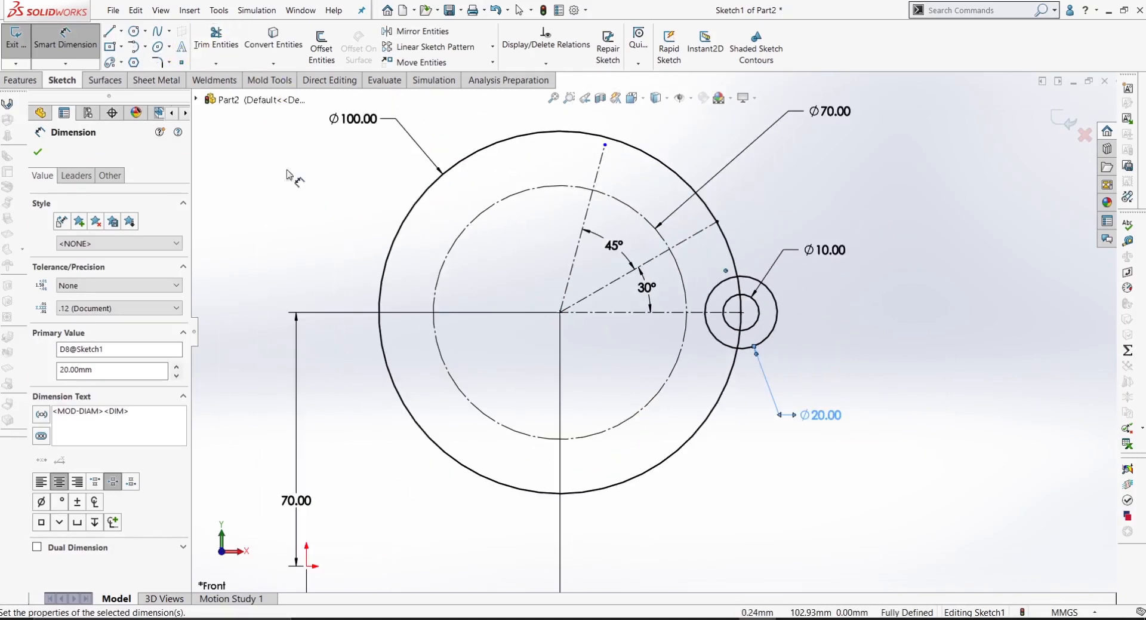
{"action": "left_click", "coordinate": [227, 46]}
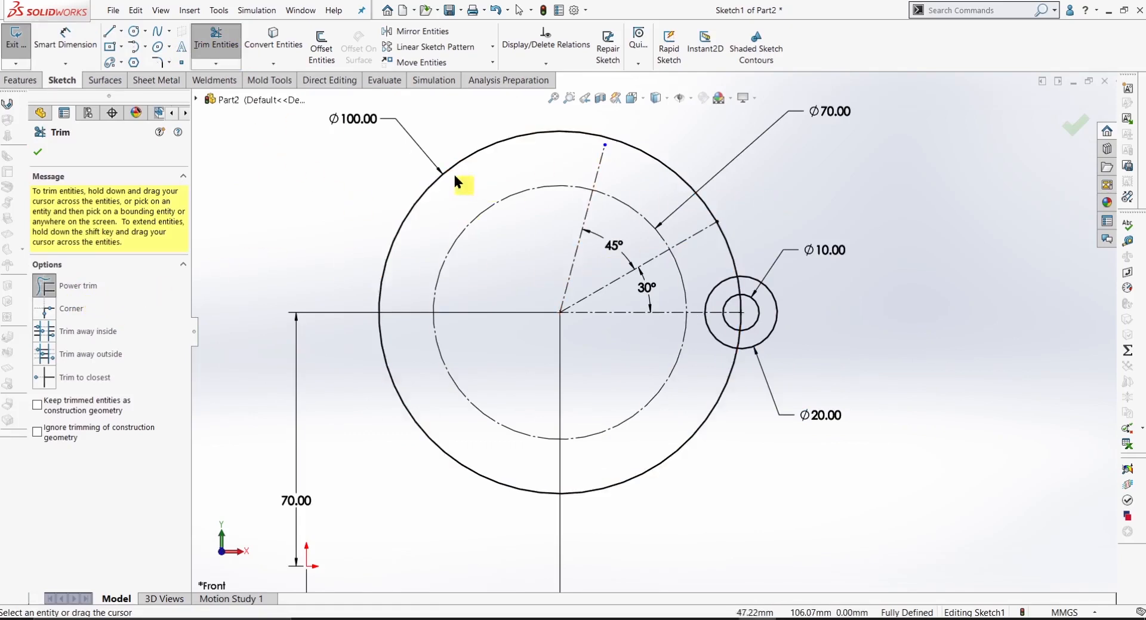
{"action": "left_click", "coordinate": [223, 48]}
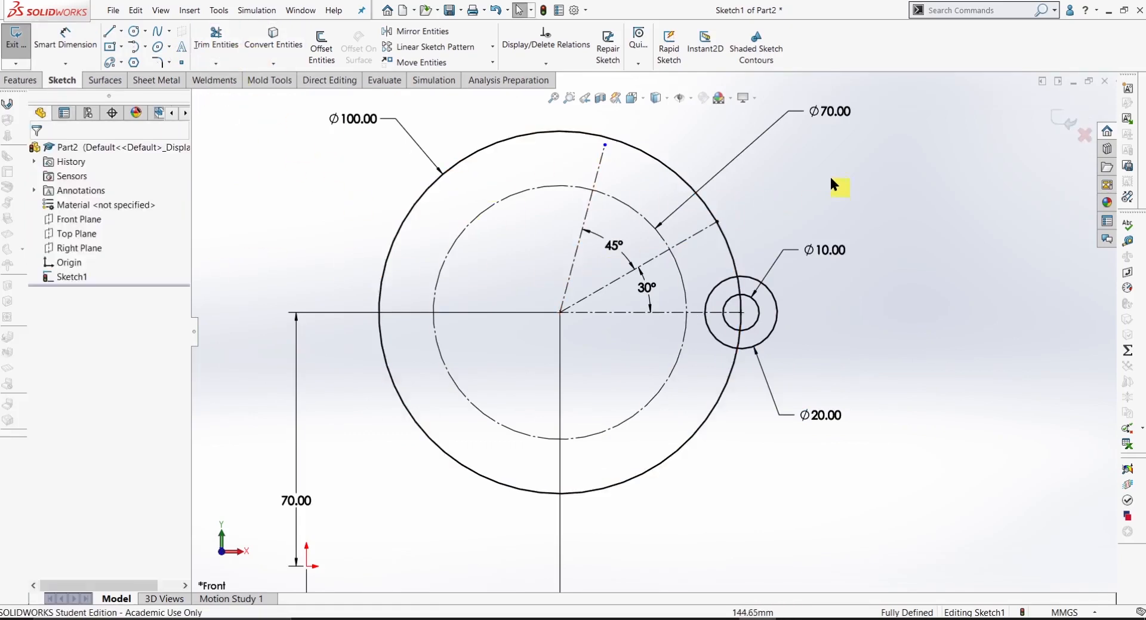
{"action": "right_click_drag", "start_coordinate": [848, 180], "coordinate": [812, 224]}
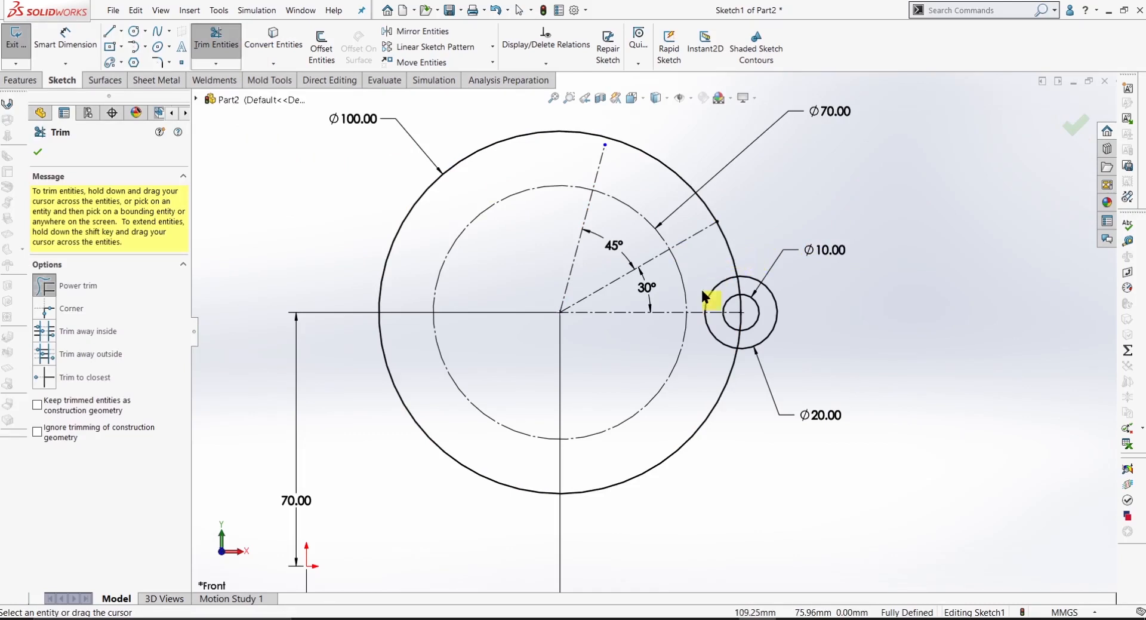
{"action": "scroll", "coordinate": [714, 274], "scroll_direction": "down", "scroll_amount": 2}
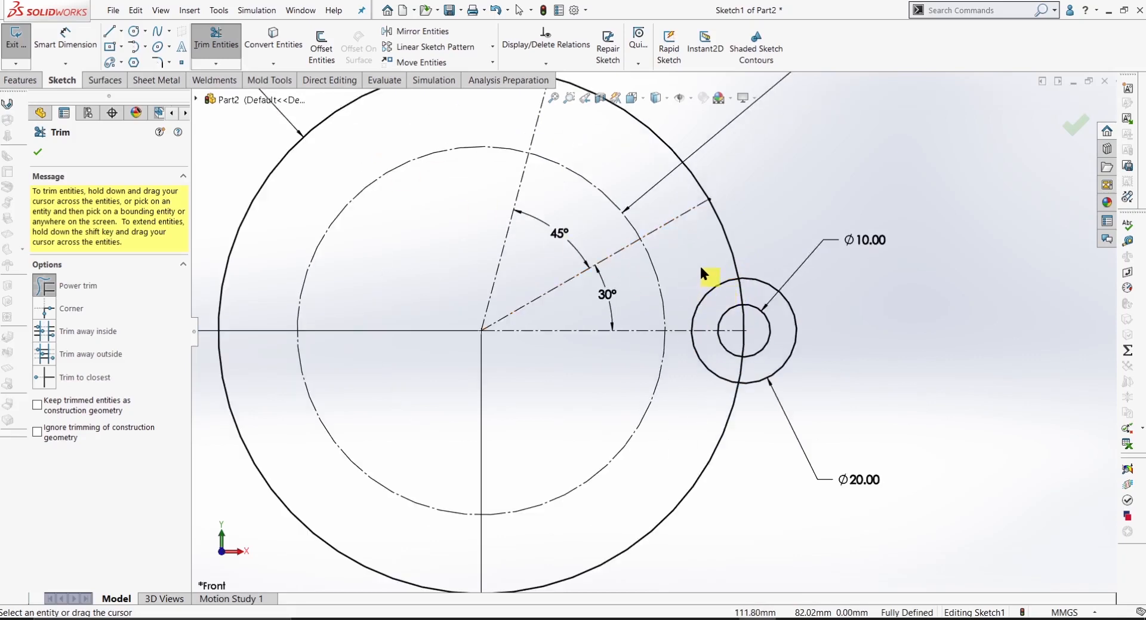
{"action": "mouse_move", "coordinate": [706, 281]}
{"action": "left_mouse_down"}
{"action": "mouse_move", "coordinate": [721, 307]}
{"action": "mouse_move", "coordinate": [705, 343]}
{"action": "left_mouse_up"}
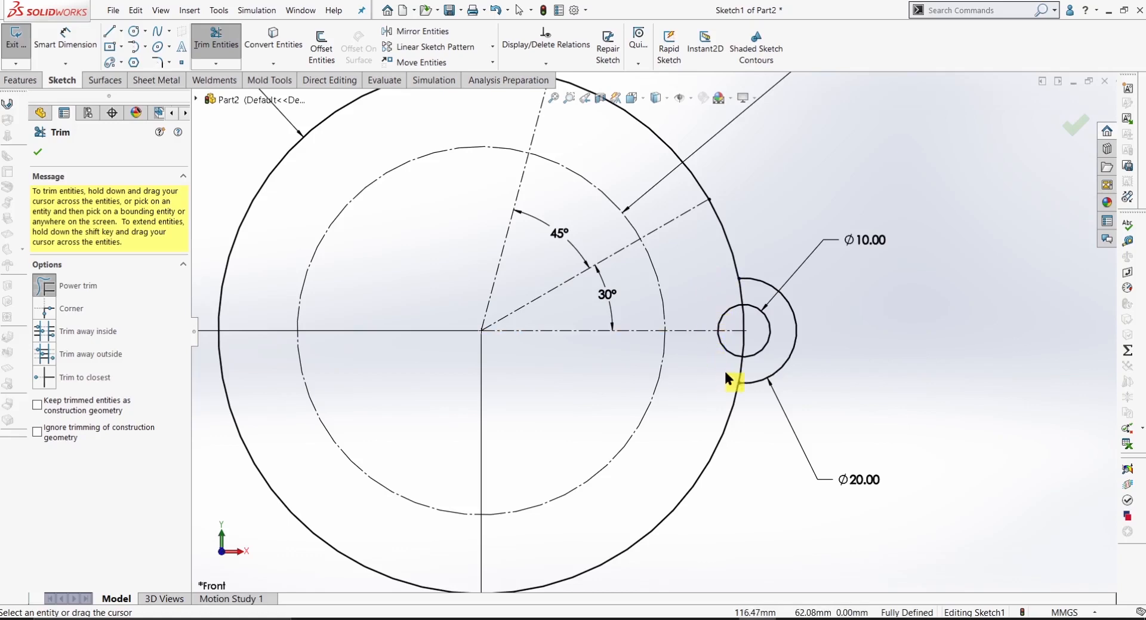
- Trim away the stretch of the 100 mm circle that crosses the lug and its 10 mm hole
{"action": "scroll", "coordinate": [731, 370], "scroll_direction": "down", "scroll_amount": 2}
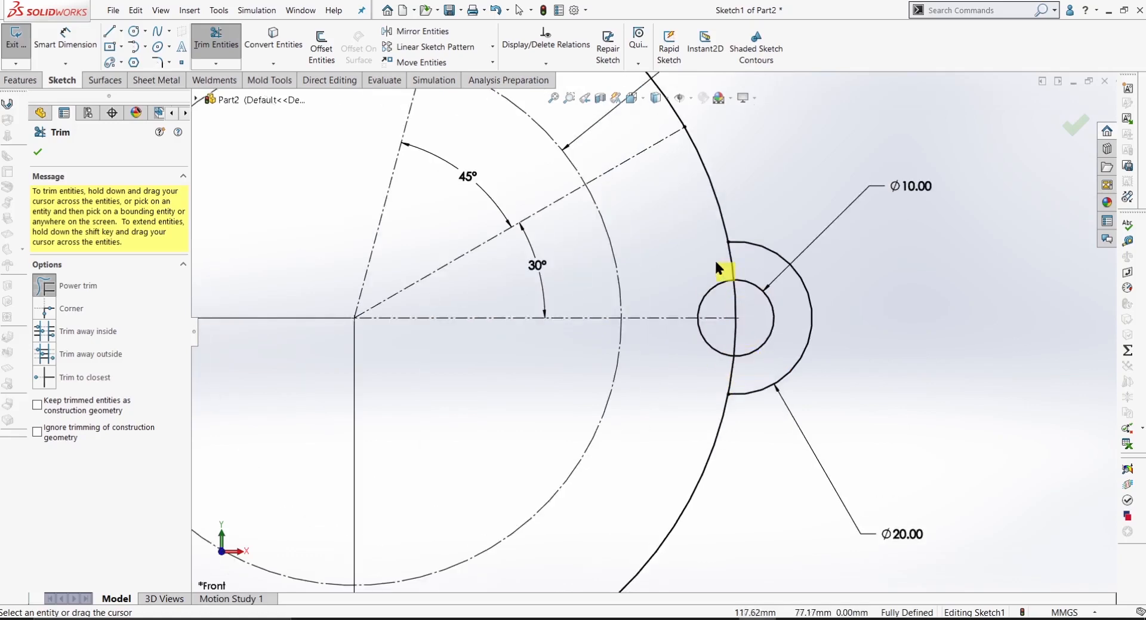
{"action": "mouse_move", "coordinate": [714, 259]}
{"action": "left_mouse_down"}
{"action": "mouse_move", "coordinate": [740, 266]}
{"action": "mouse_move", "coordinate": [752, 289]}
{"action": "mouse_move", "coordinate": [737, 306]}
{"action": "mouse_move", "coordinate": [749, 323]}
{"action": "mouse_move", "coordinate": [733, 346]}
{"action": "mouse_move", "coordinate": [744, 358]}
{"action": "left_mouse_up"}
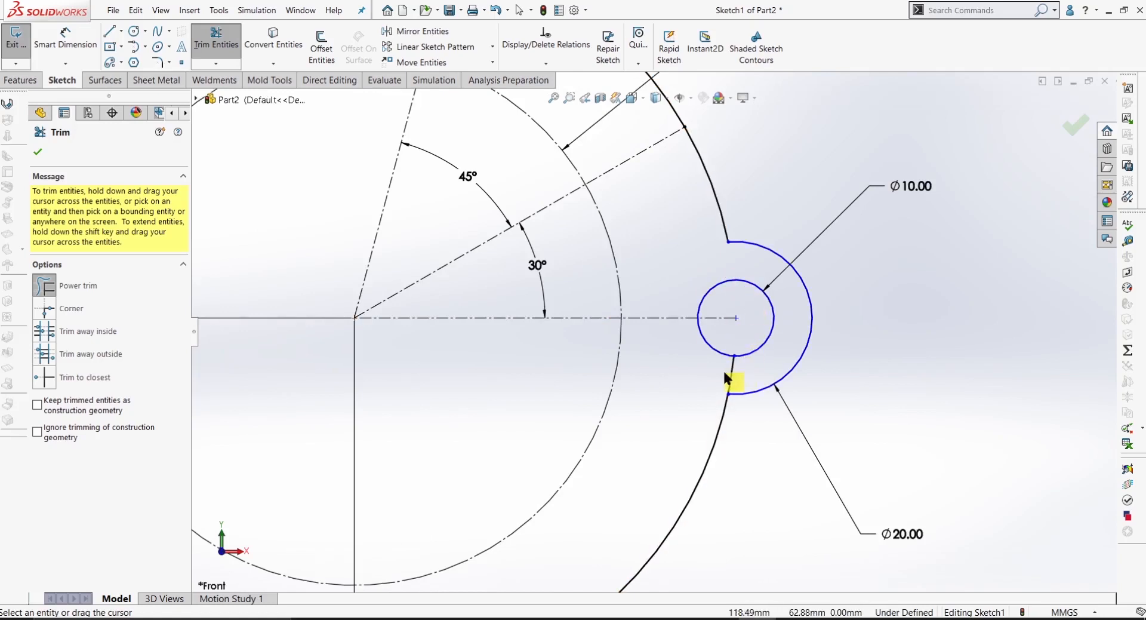
{"action": "scroll", "coordinate": [752, 404], "scroll_direction": "up", "scroll_amount": 2}
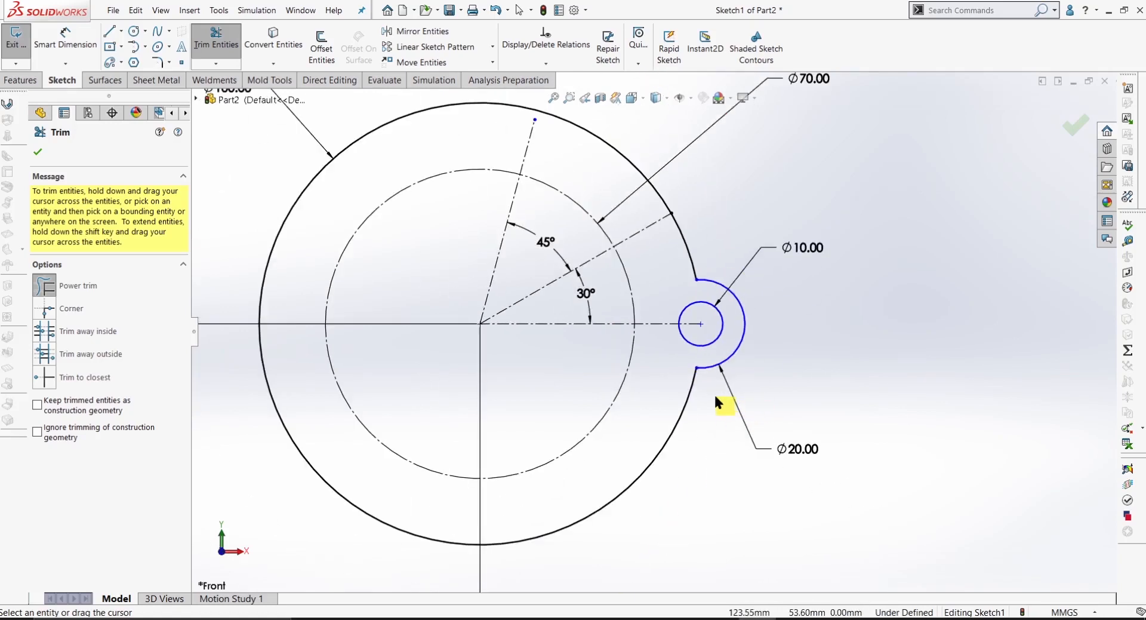
{"action": "right_click_drag", "start_coordinate": [708, 456], "coordinate": [684, 358]}
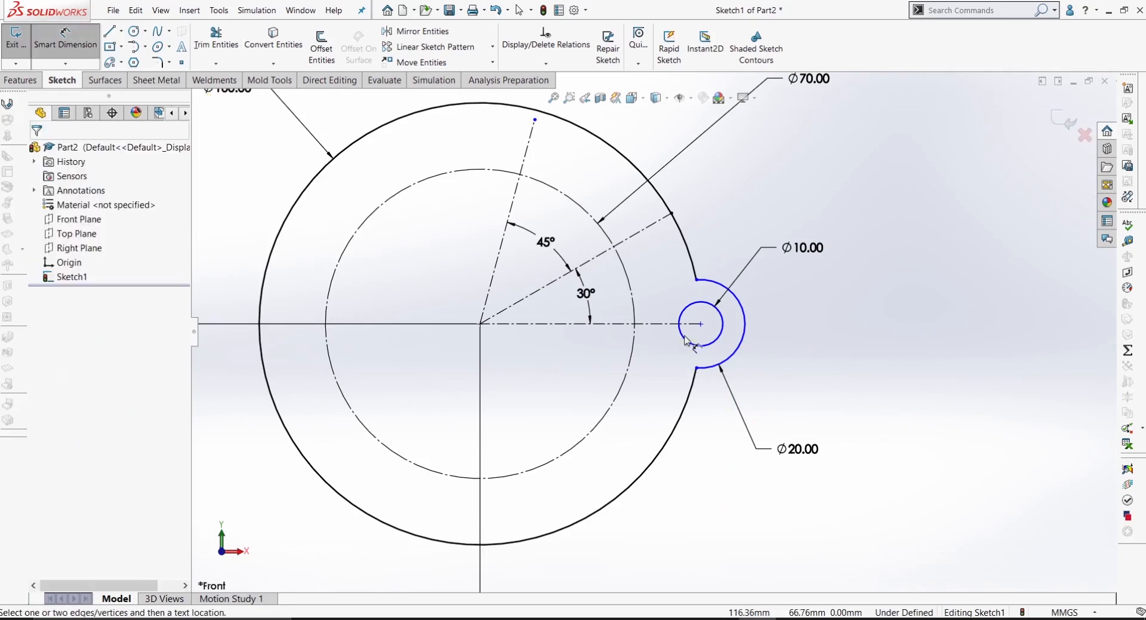
{"action": "right_click_drag", "start_coordinate": [658, 403], "coordinate": [668, 325]}
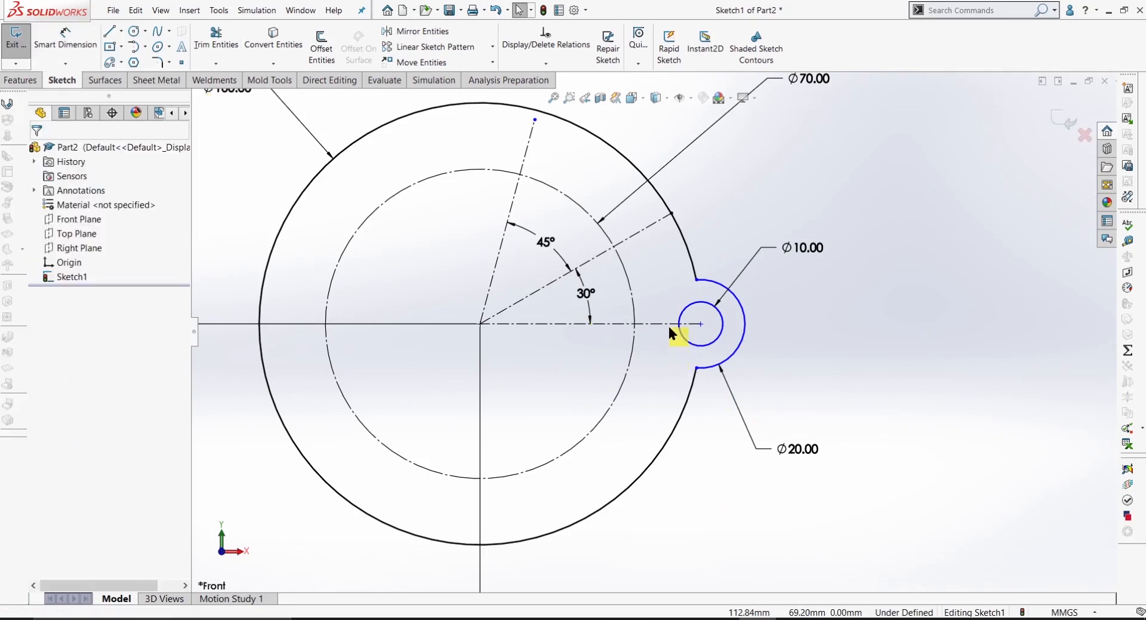
{"action": "left_click", "coordinate": [669, 324]}
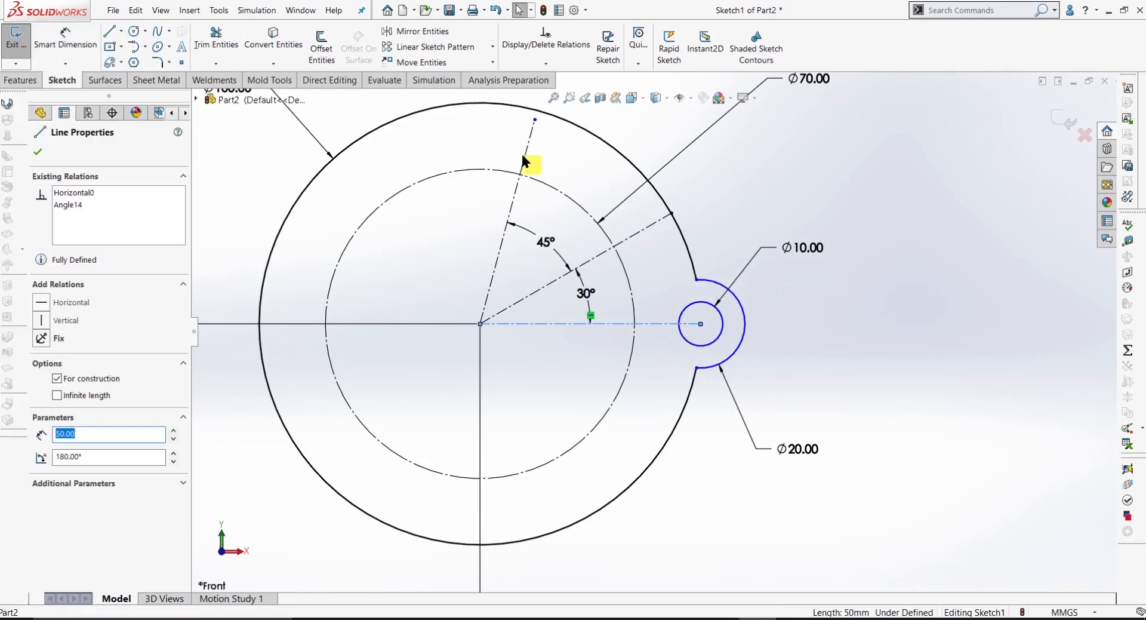
{"action": "key", "text": "Escape"}
- Attach the outer endpoint of the uppermost centerline to the 100 mm circle
{"action": "scroll", "coordinate": [564, 179], "scroll_direction": "up", "scroll_amount": 2}
{"action": "scroll", "coordinate": [556, 166], "scroll_direction": "down", "scroll_amount": 4}
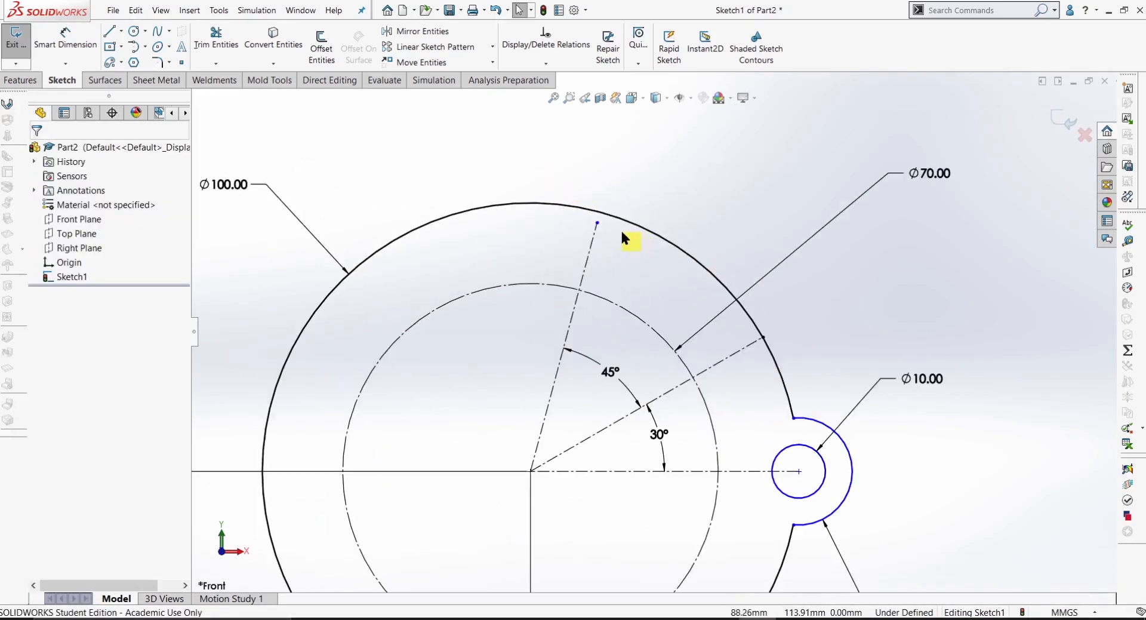
{"action": "left_click_drag", "start_coordinate": [598, 222], "coordinate": [600, 211]}
- Add an Equal relation between the uppermost centerline and the horizontal centerline
{"action": "left_click", "coordinate": [588, 259]}
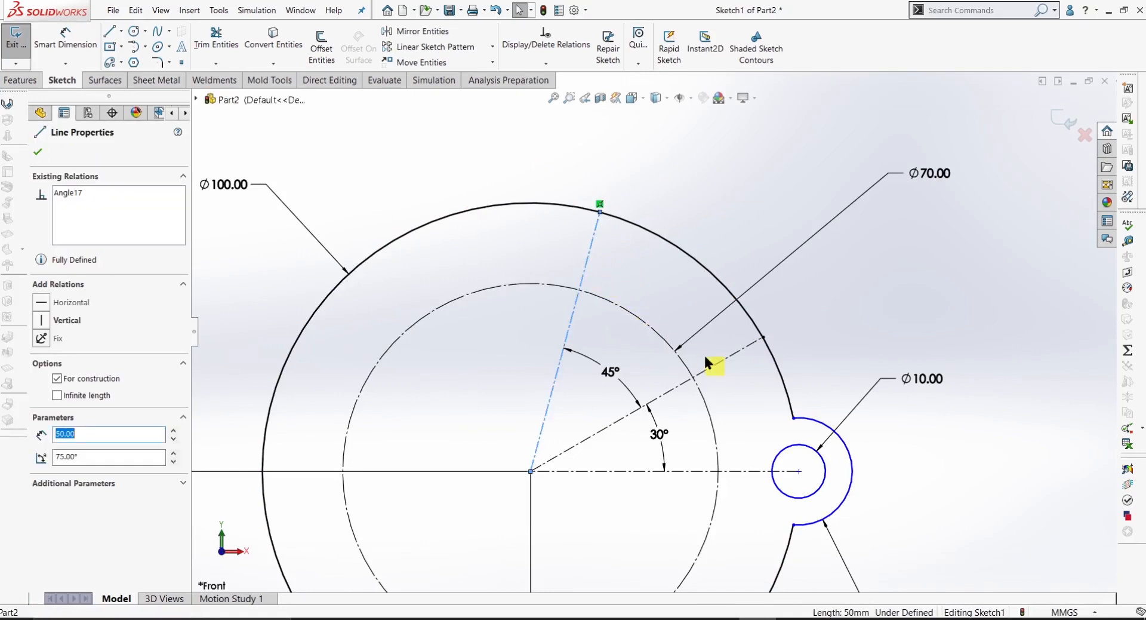
{"action": "left_click", "coordinate": [764, 472], "text": "ctrl"}
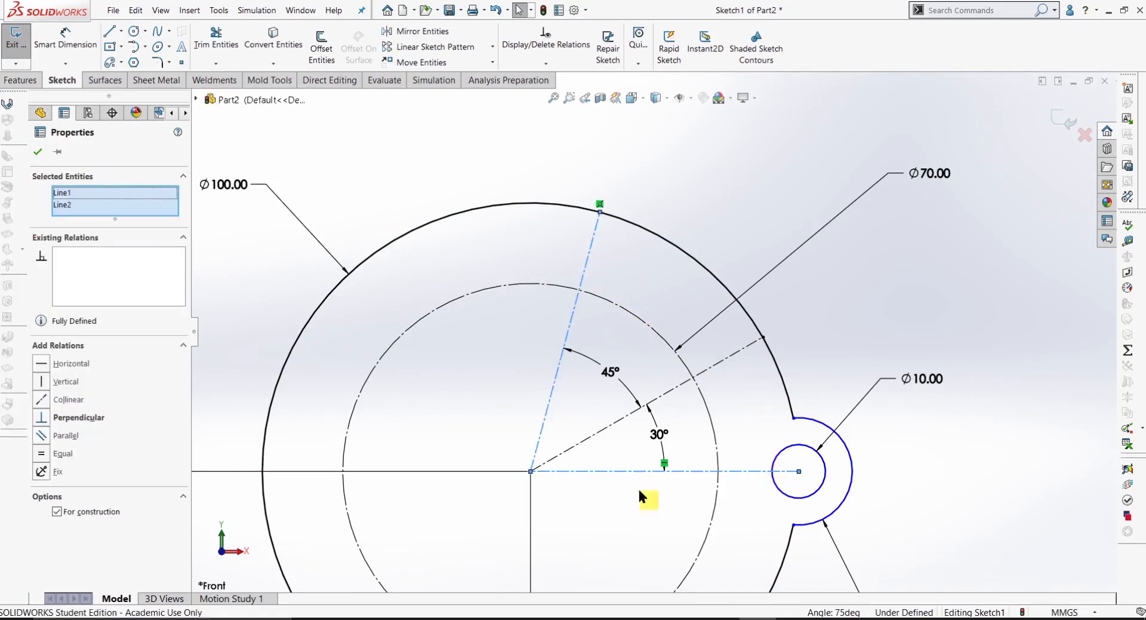
{"action": "left_click", "coordinate": [50, 454]}
{"action": "left_click", "coordinate": [847, 303]}
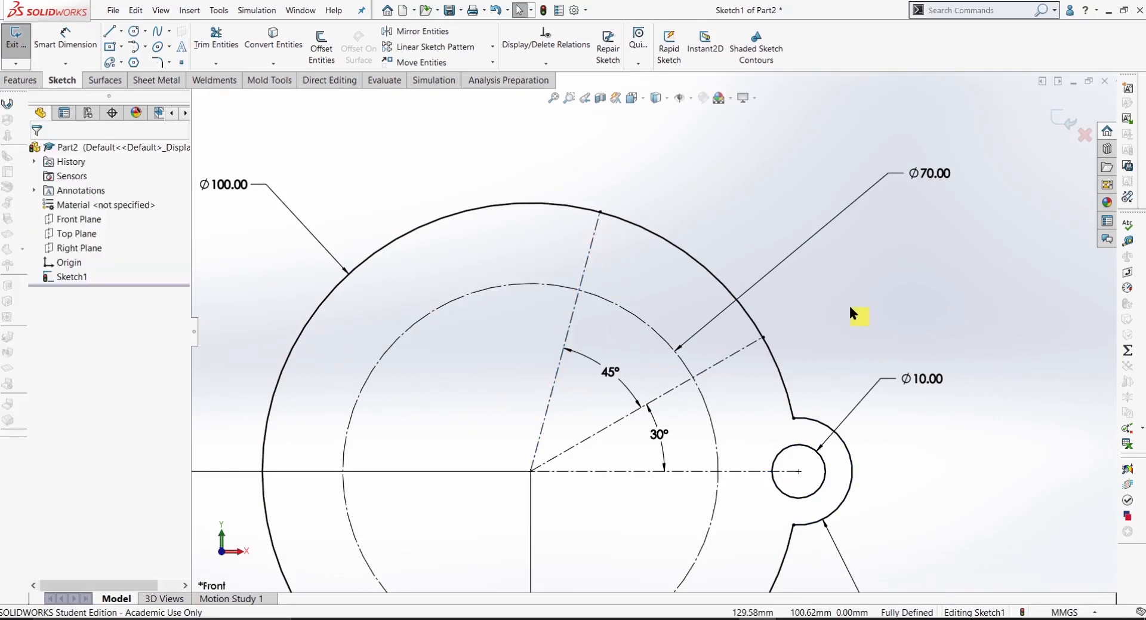
- Draw a centerpoint arc slot about 9.7 mm wide on the 70 mm construction circle, from the middle centerline to the uppermost centerline
{"action": "scroll", "coordinate": [848, 316], "scroll_direction": "up", "scroll_amount": 3}
{"action": "scroll", "coordinate": [646, 425], "scroll_direction": "down", "scroll_amount": 2}
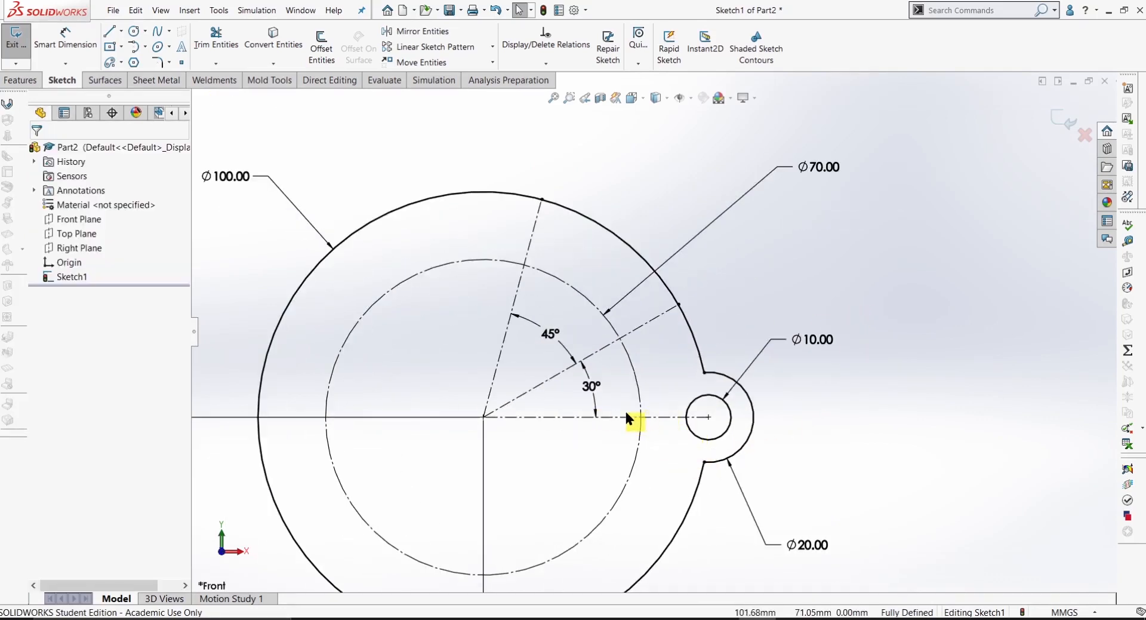
{"action": "scroll", "coordinate": [633, 406], "scroll_direction": "up", "scroll_amount": 2}
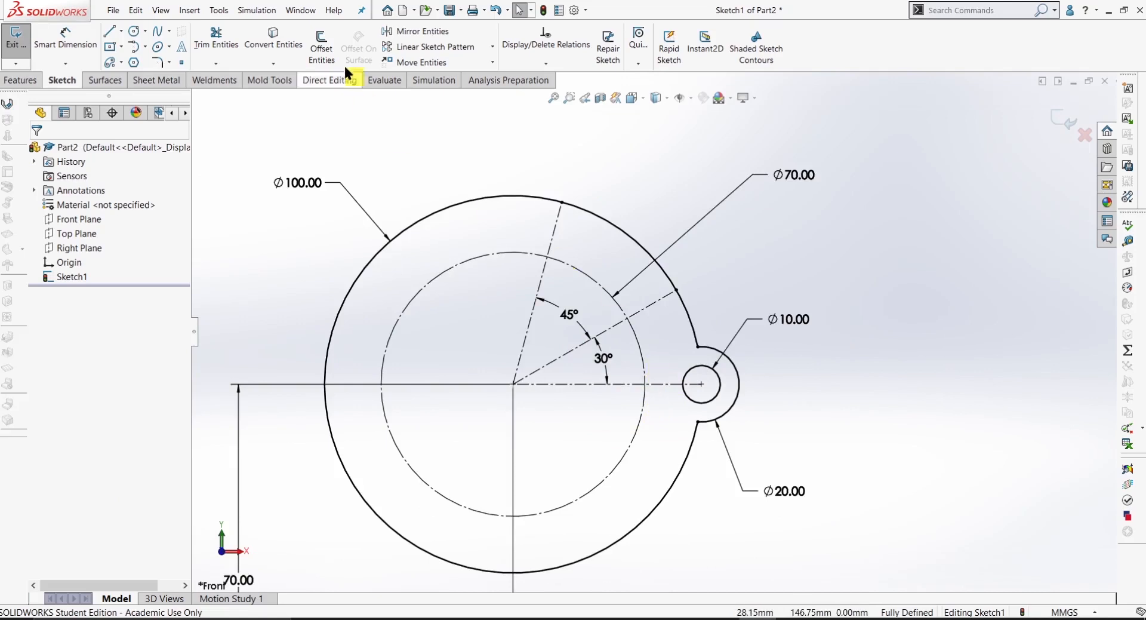
{"action": "left_click", "coordinate": [122, 63]}
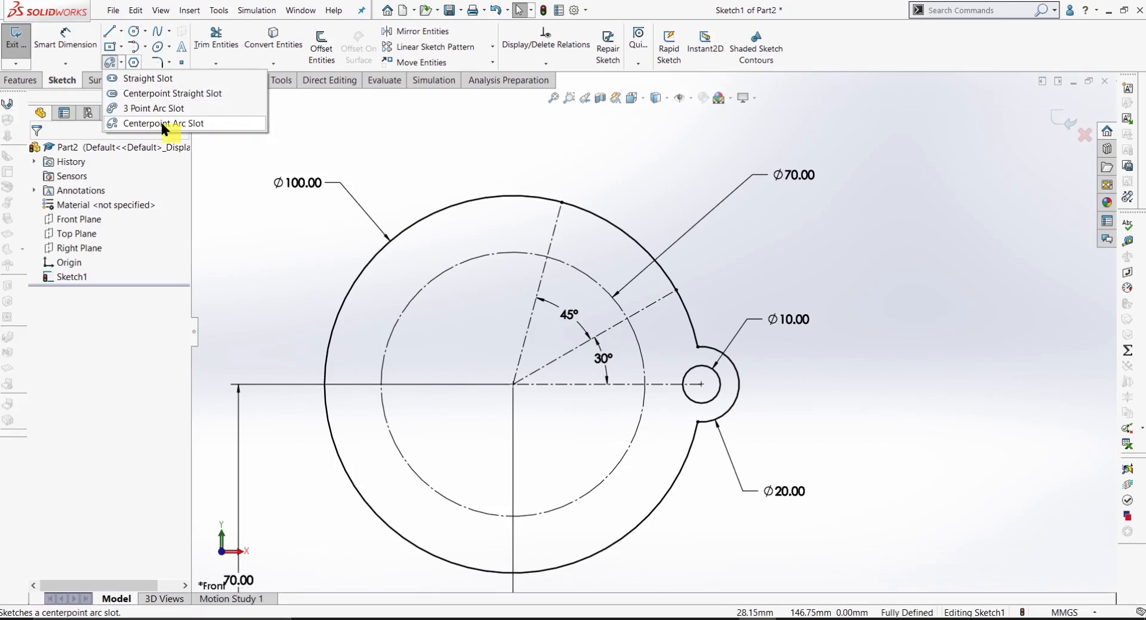
{"action": "left_click", "coordinate": [117, 124]}
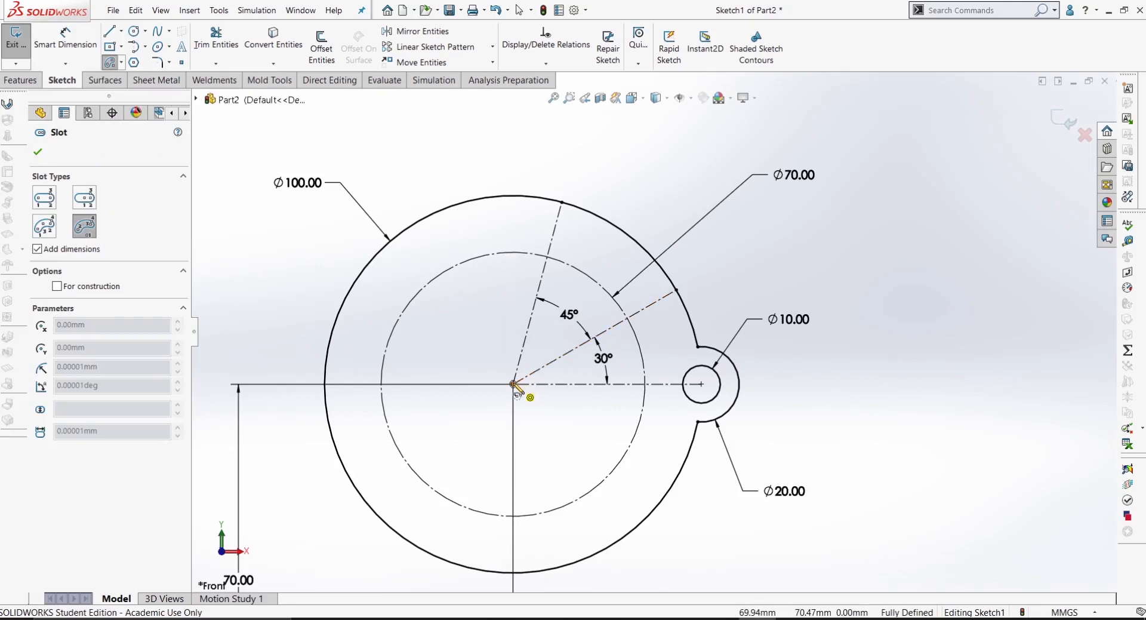
{"action": "scroll", "coordinate": [514, 384], "scroll_direction": "up", "scroll_amount": 3}
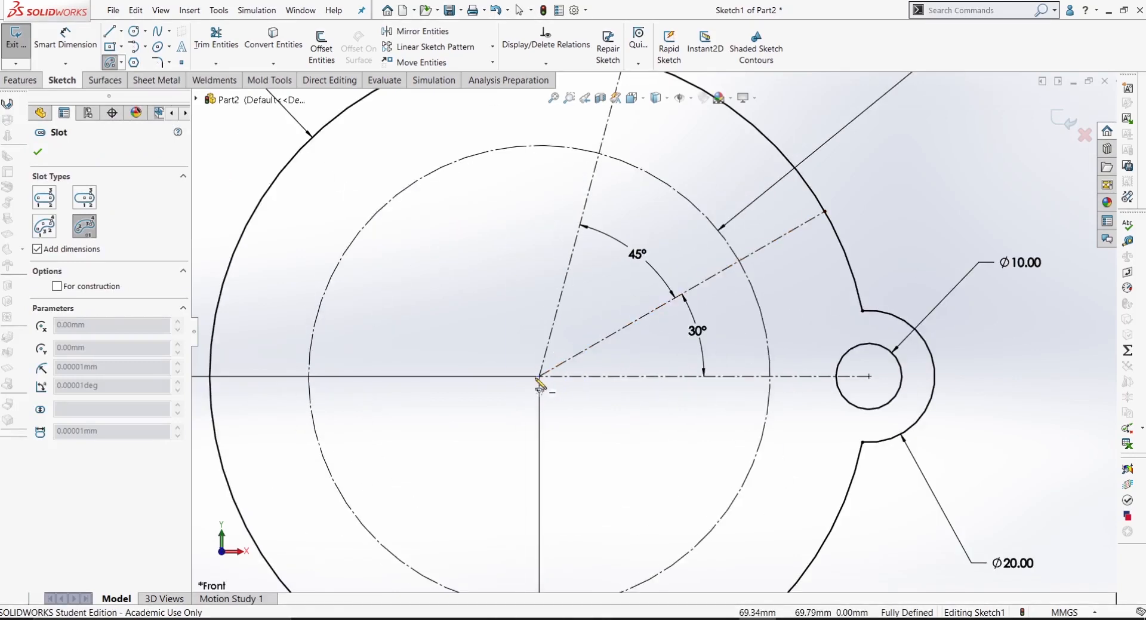
{"action": "left_click", "coordinate": [92, 234]}
{"action": "left_click", "coordinate": [540, 376]}
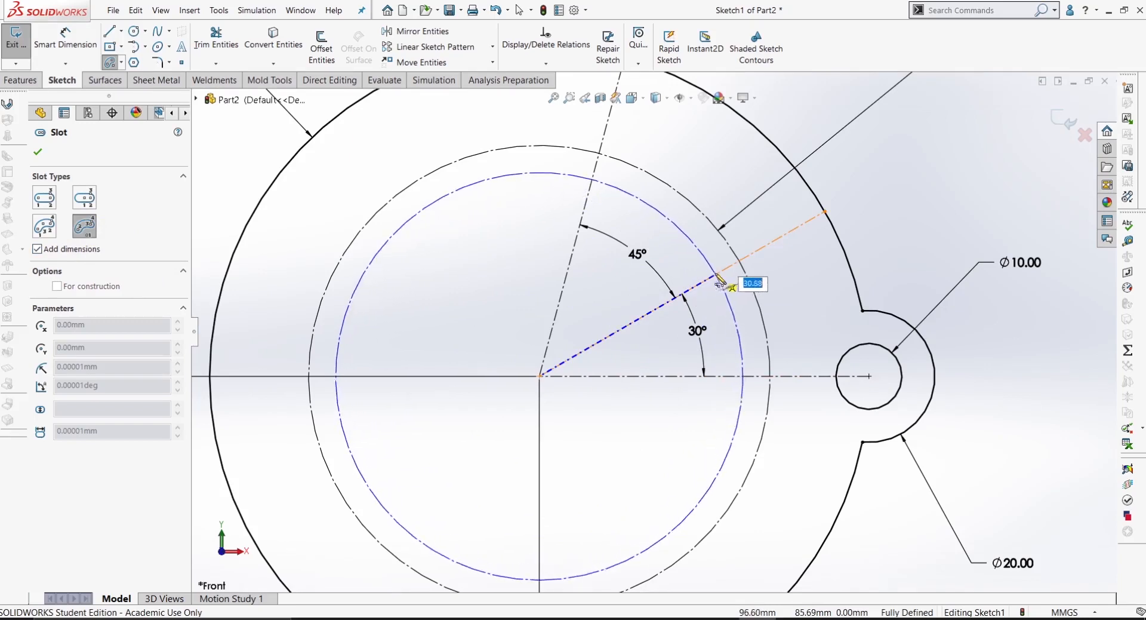
{"action": "left_click", "coordinate": [740, 262]}
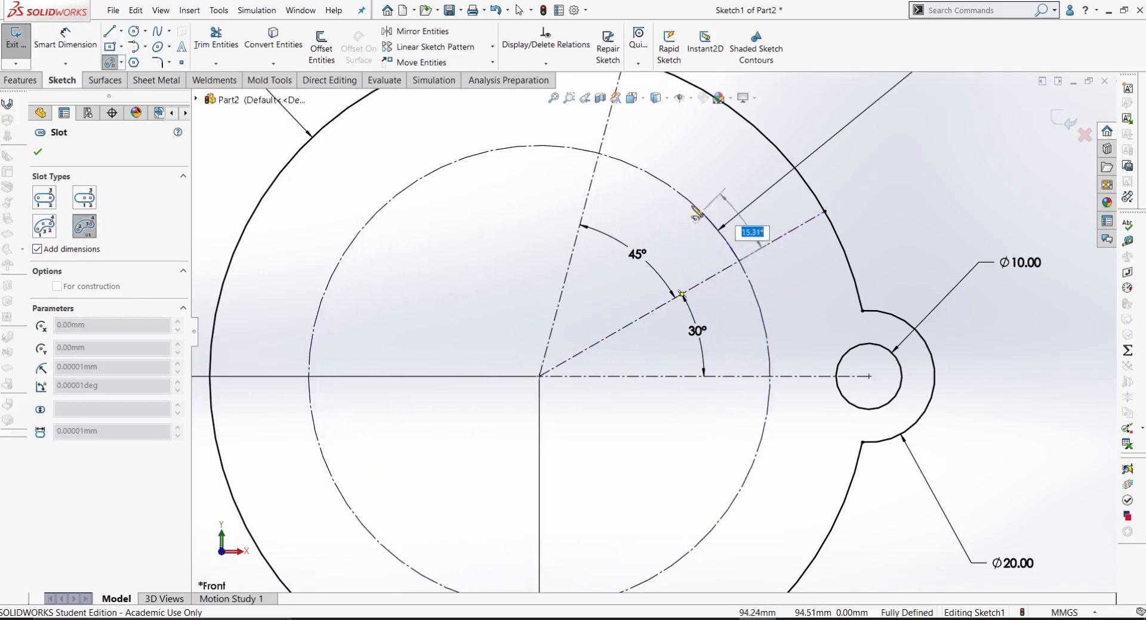
{"action": "left_click", "coordinate": [599, 154]}
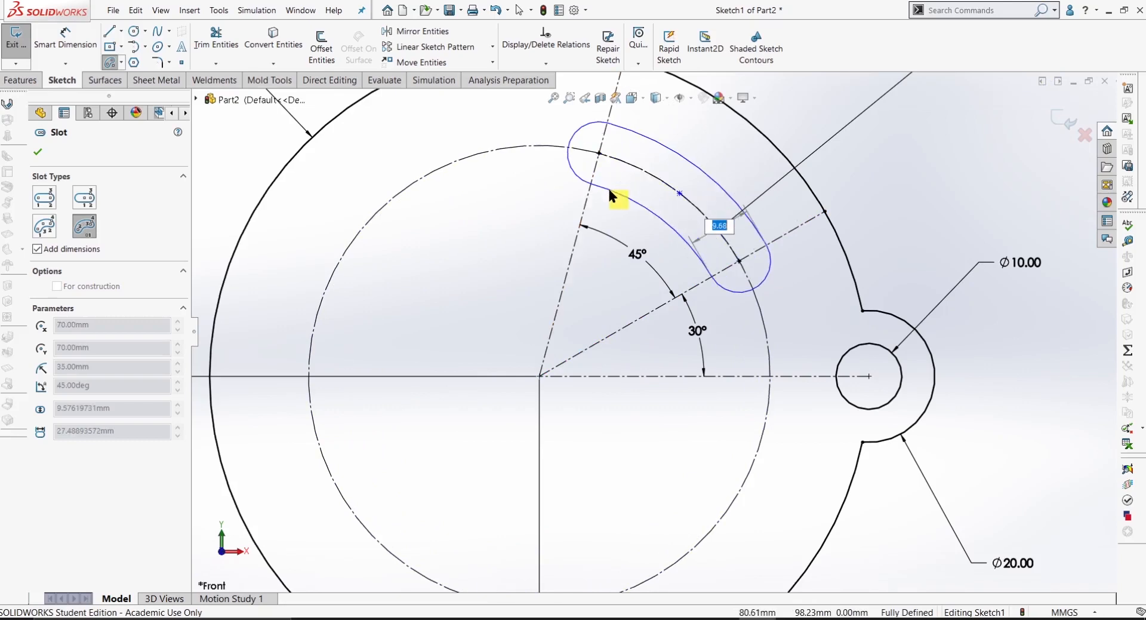
{"action": "left_click", "coordinate": [636, 235]}
{"action": "scroll", "coordinate": [686, 358], "scroll_direction": "up", "scroll_amount": 2}
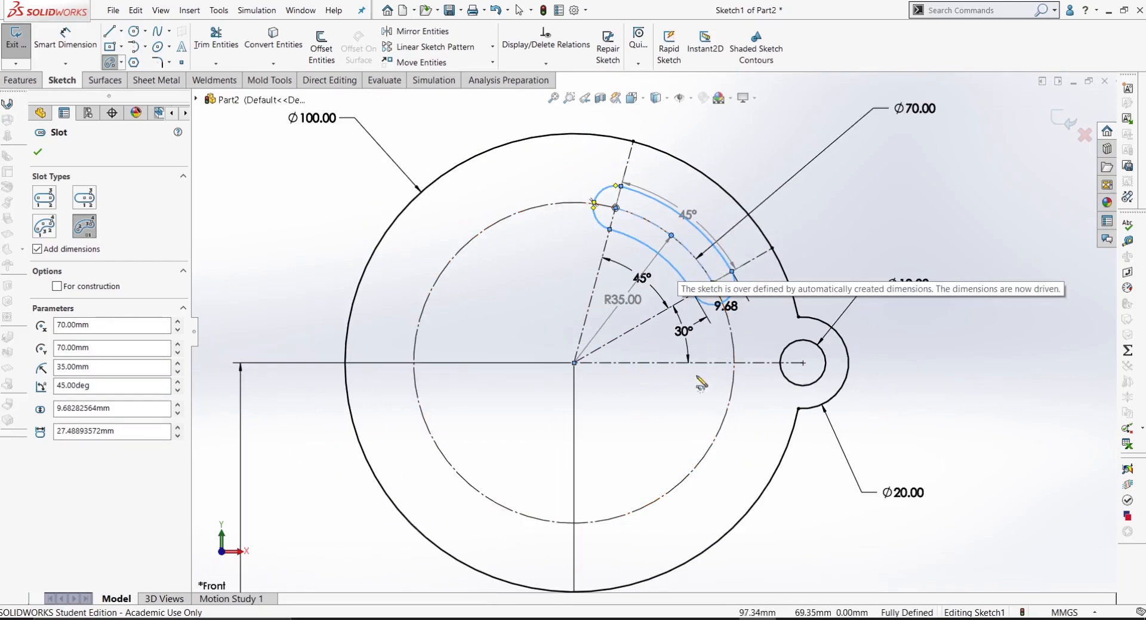
- Delete the width dimension at the arc slot's lower end
{"action": "right_click_drag", "start_coordinate": [670, 455], "coordinate": [678, 297]}
{"action": "right_click_drag", "start_coordinate": [746, 332], "coordinate": [745, 248]}
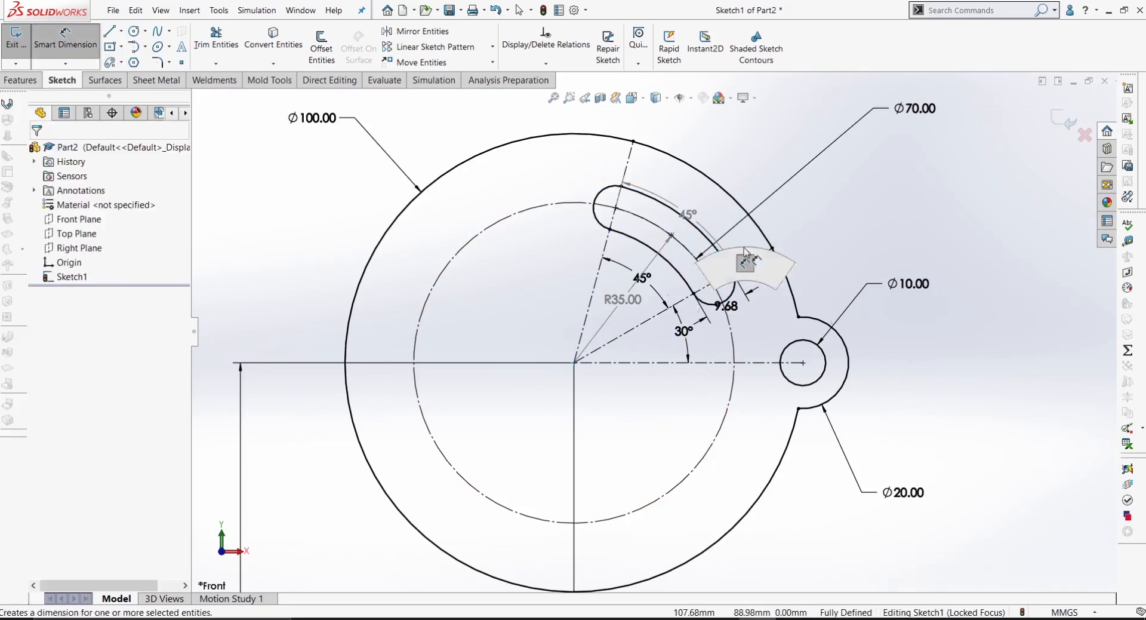
{"action": "scroll", "coordinate": [733, 309], "scroll_direction": "up", "scroll_amount": 3}
{"action": "left_click", "coordinate": [708, 303]}
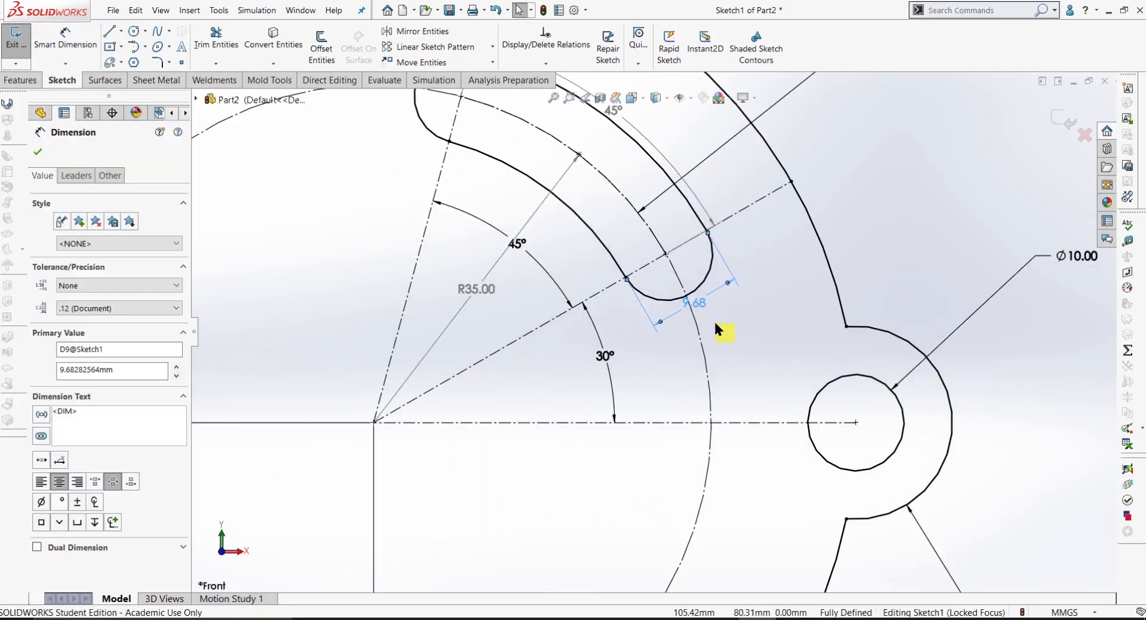
{"action": "key", "text": "Delete"}
{"action": "scroll", "coordinate": [705, 269], "scroll_direction": "up", "scroll_amount": 2}
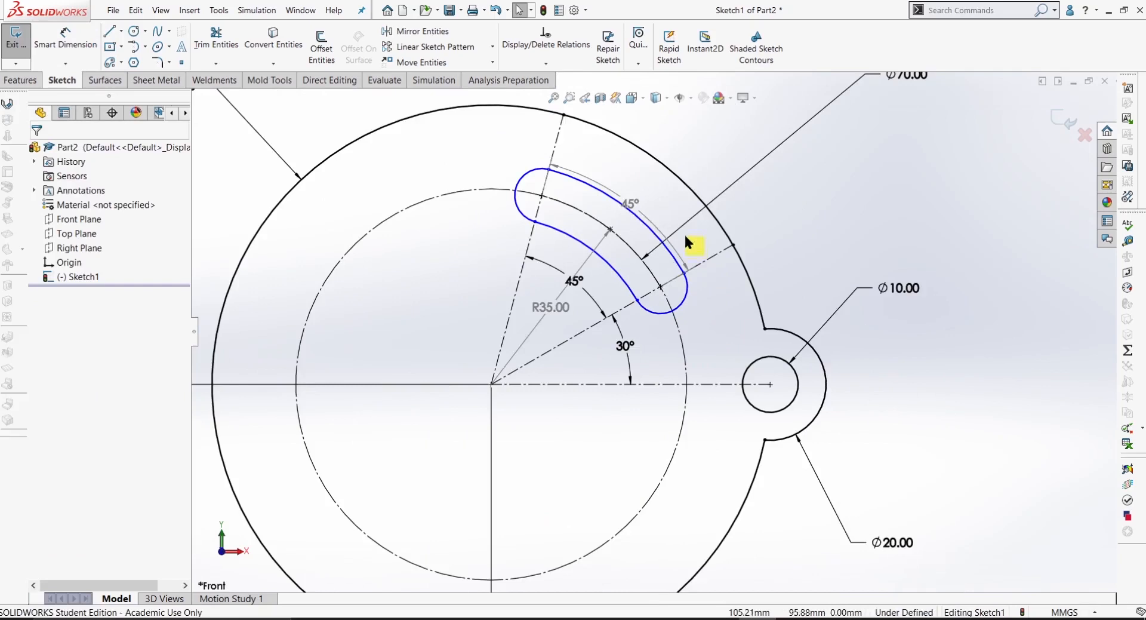
- Move the arc slot's 45° angle dimension outside the 100 mm circle
{"action": "left_click", "coordinate": [634, 205]}
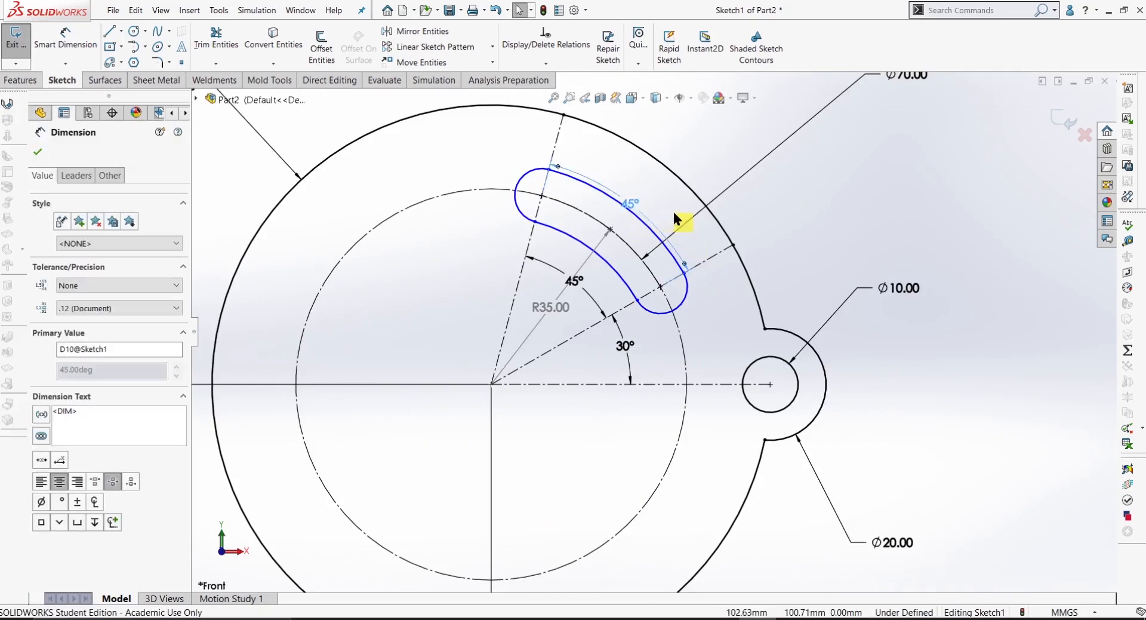
{"action": "left_click_drag", "start_coordinate": [641, 206], "coordinate": [704, 168]}
{"action": "left_click", "coordinate": [860, 225]}
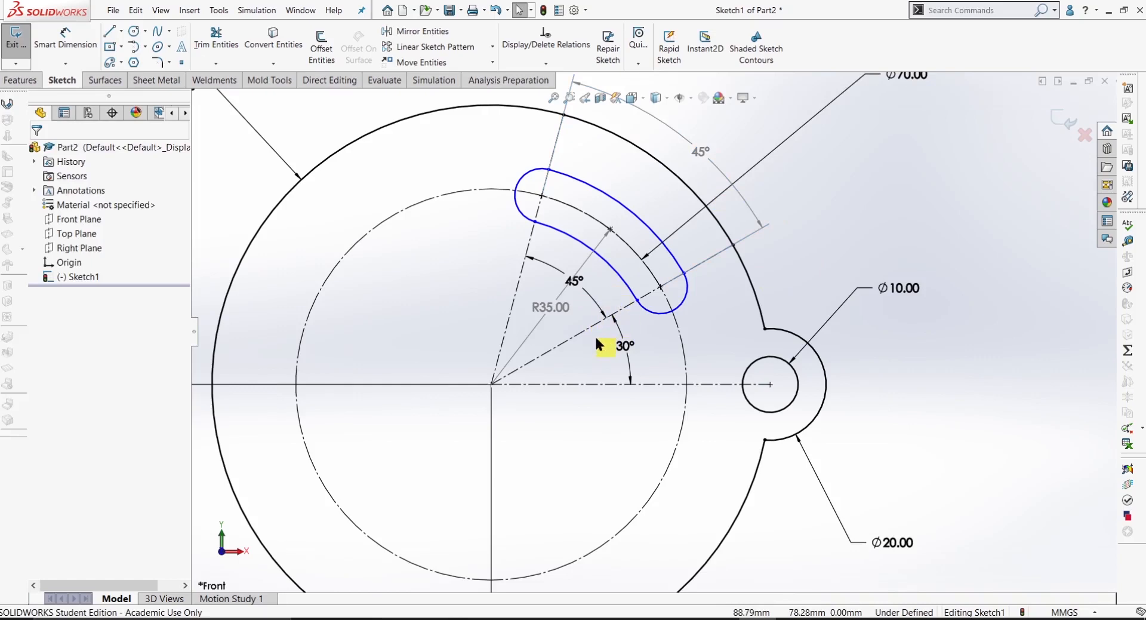
- Dimension the arc slot's lower rounded end with a 5 mm radius
{"action": "right_click_drag", "start_coordinate": [599, 348], "coordinate": [600, 310]}
{"action": "left_click", "coordinate": [674, 308]}
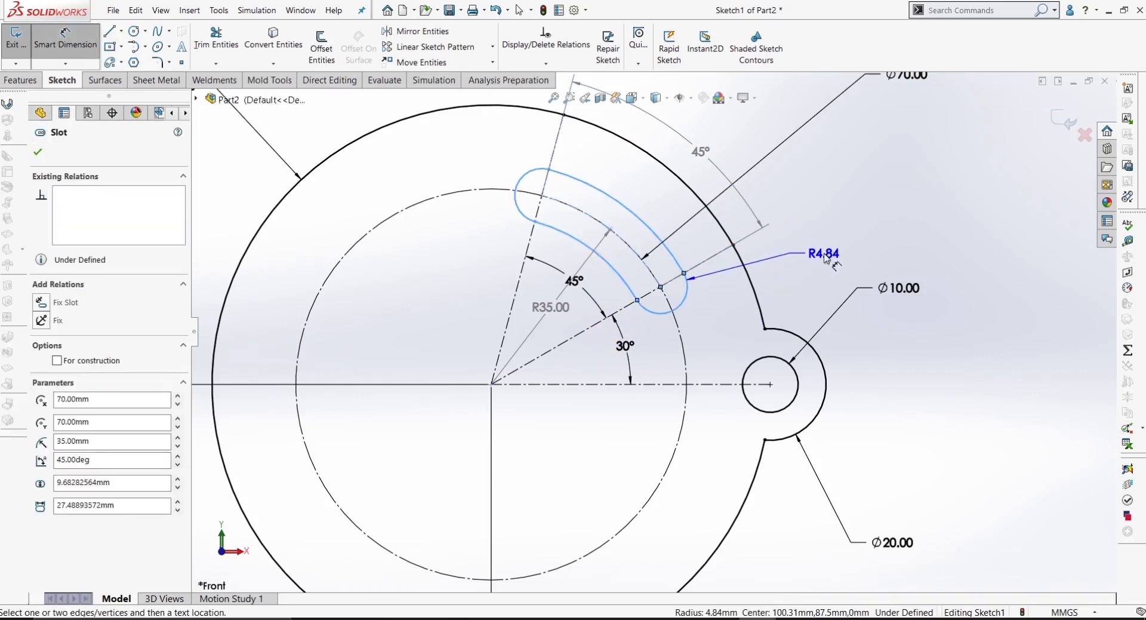
{"action": "left_click", "coordinate": [825, 258]}
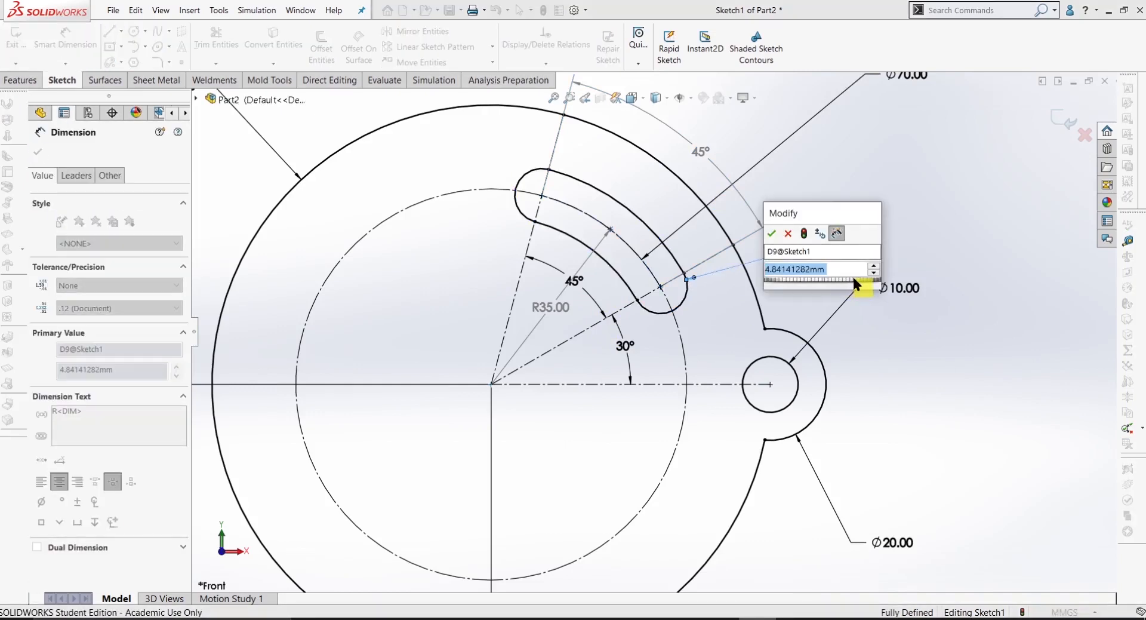
{"action": "type", "text": "5"}
{"action": "key", "text": "Return"}
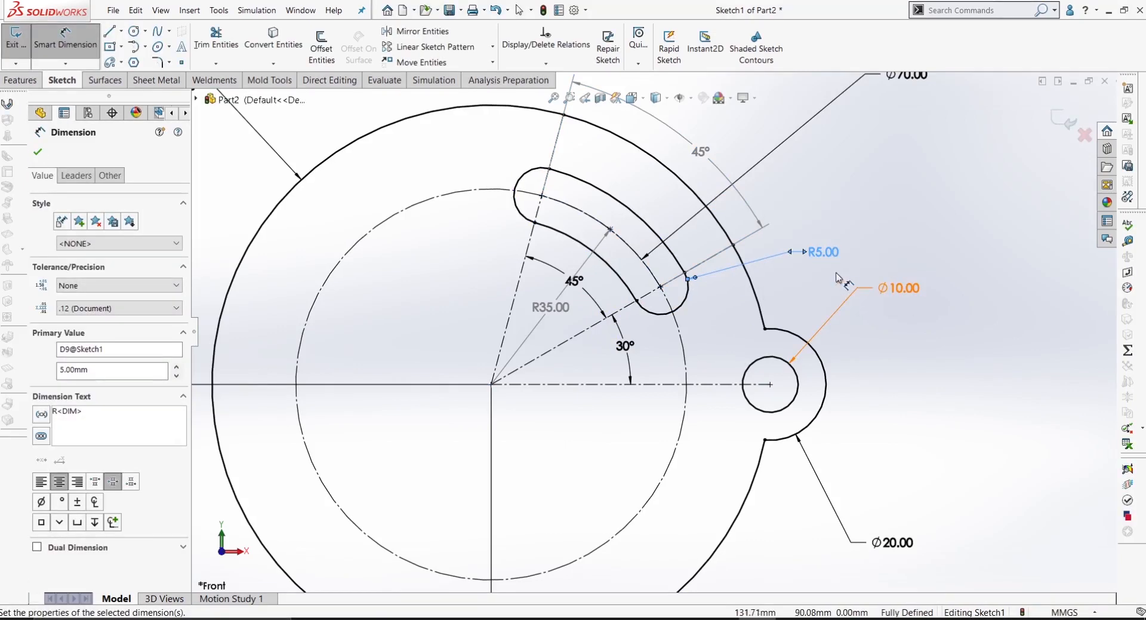
{"action": "left_click", "coordinate": [730, 321]}
{"action": "key", "text": "f"}
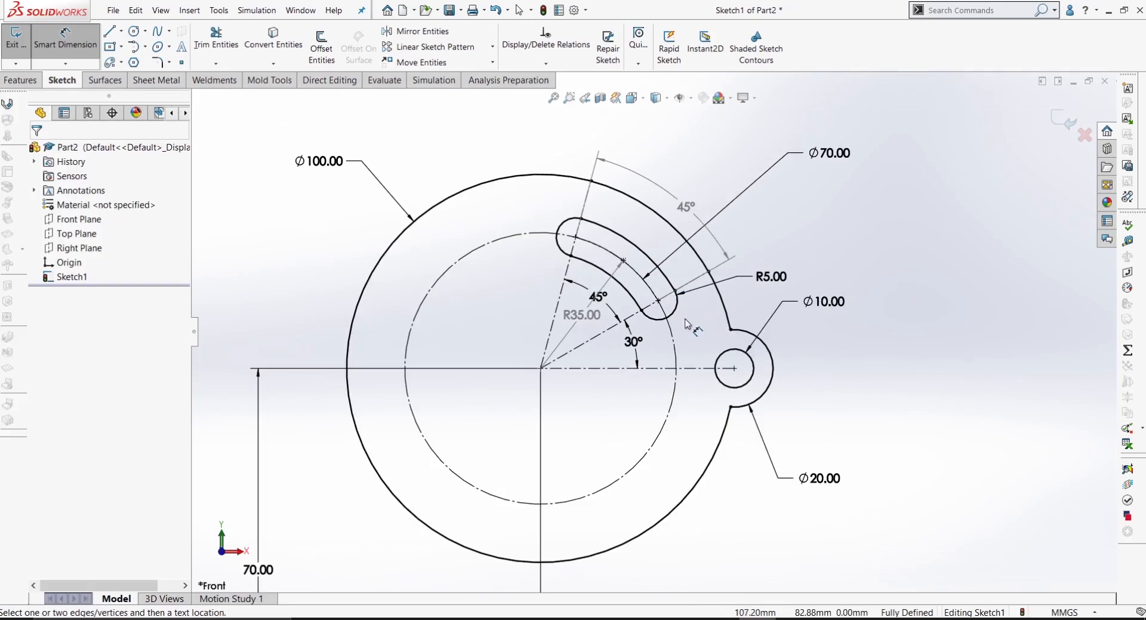
{"action": "left_click", "coordinate": [425, 31]}
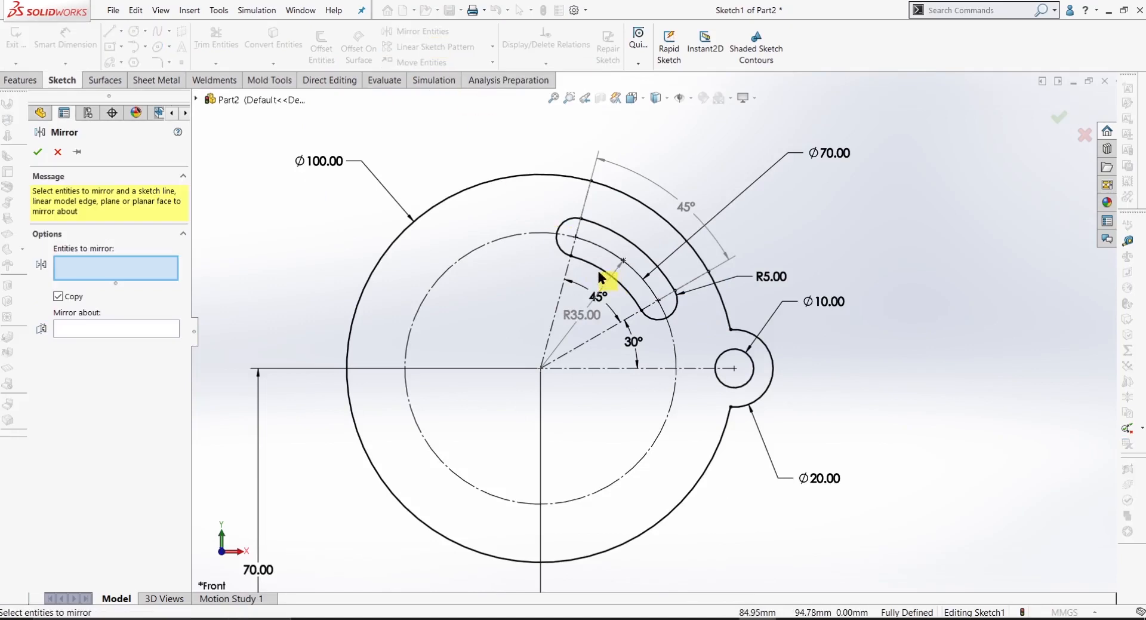
{"action": "left_click", "coordinate": [57, 152]}
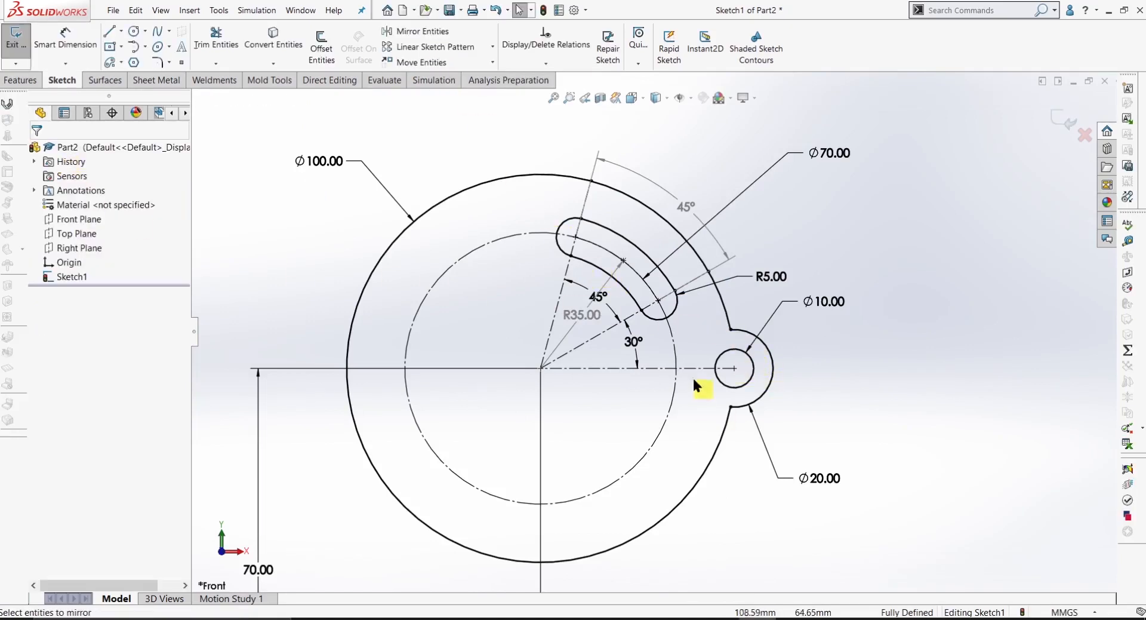
{"action": "left_click", "coordinate": [770, 385]}
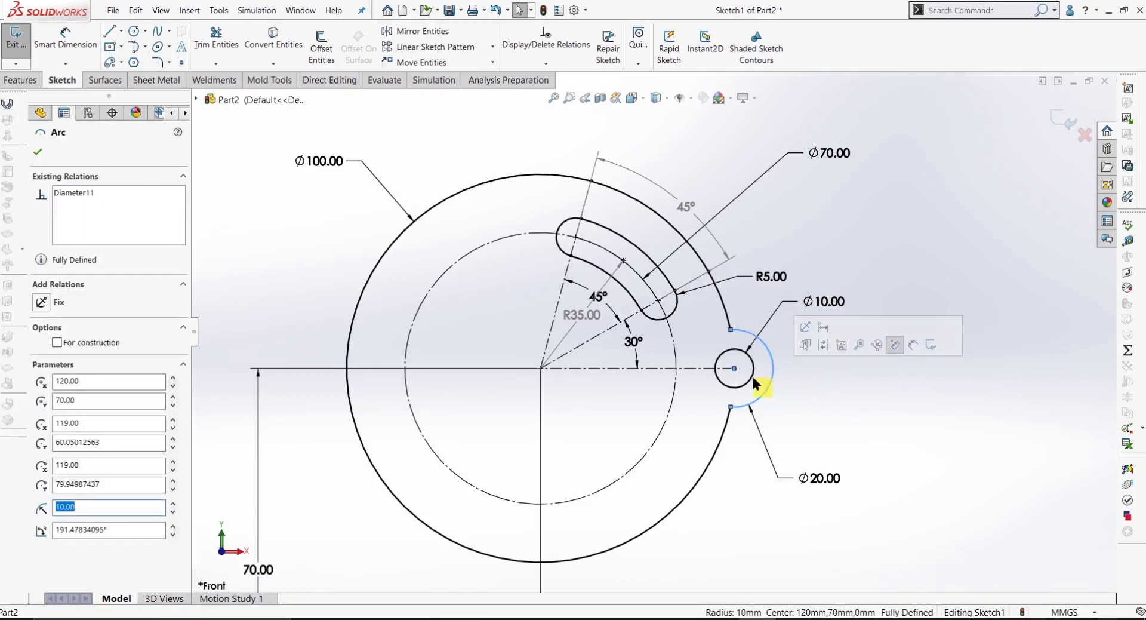
{"action": "left_click", "coordinate": [748, 374], "text": "ctrl"}
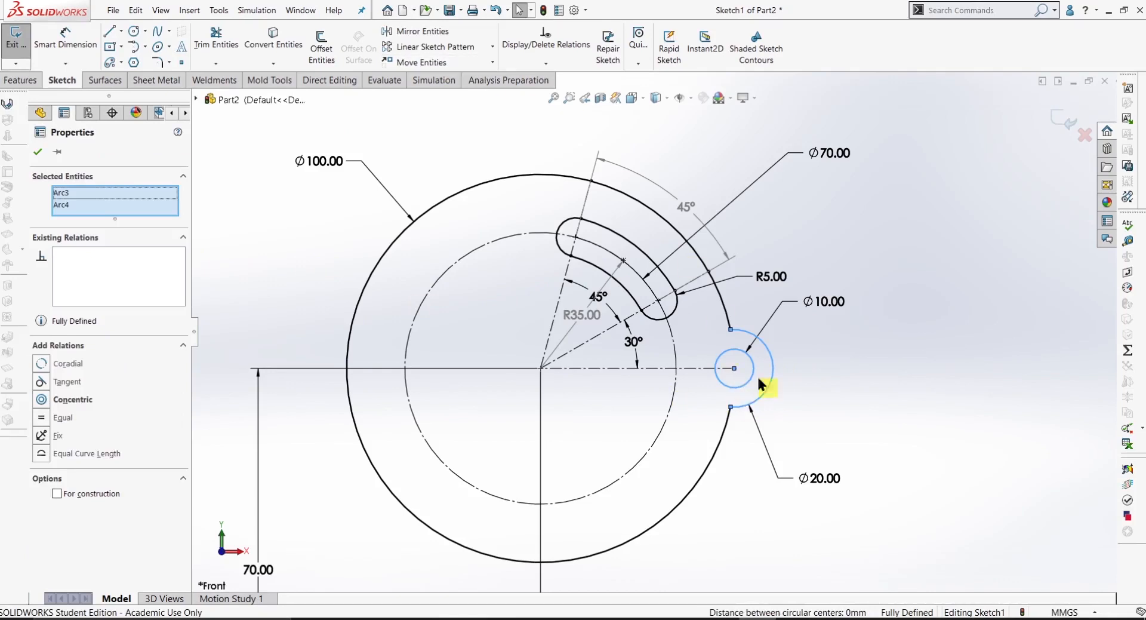
{"action": "left_click", "coordinate": [438, 32]}
{"action": "left_click", "coordinate": [120, 331]}
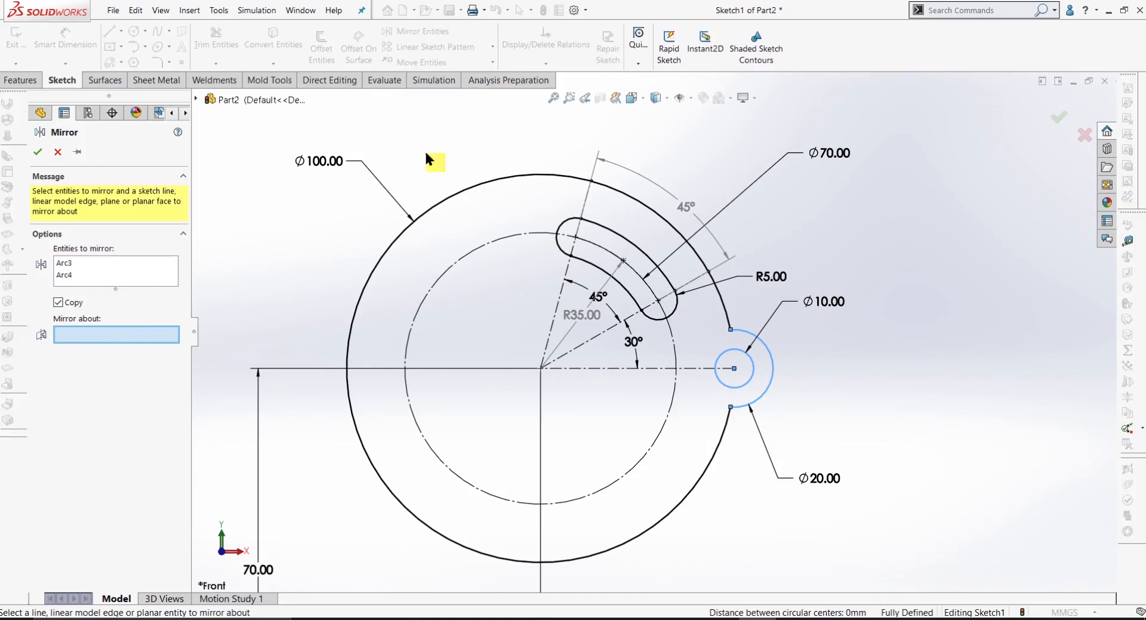
{"action": "left_click", "coordinate": [58, 151]}
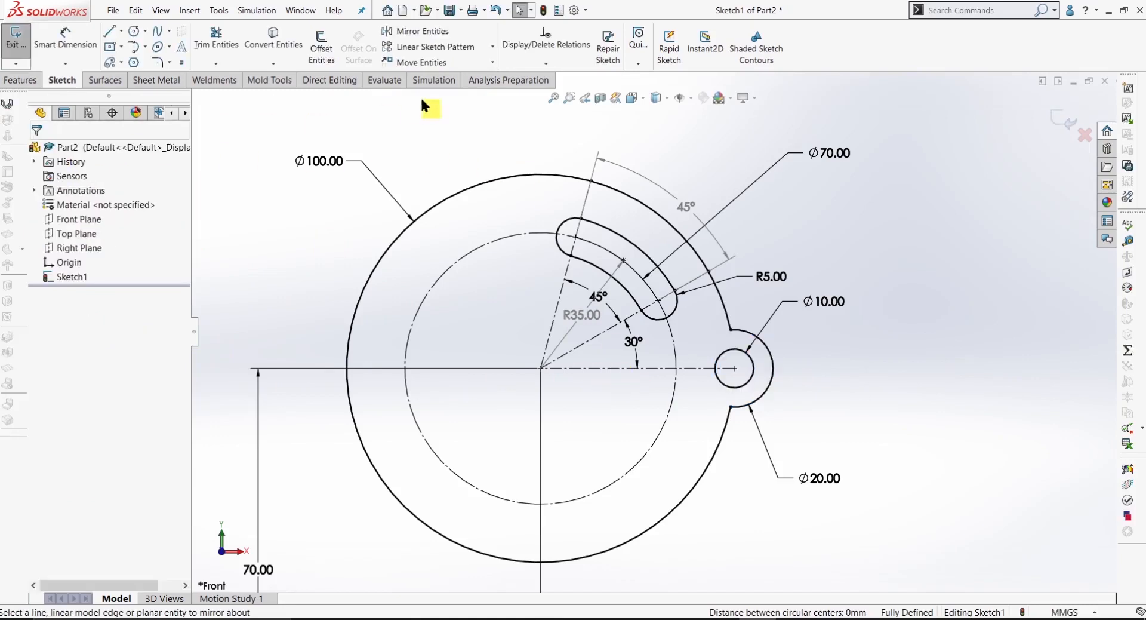
{"action": "left_click", "coordinate": [769, 370]}
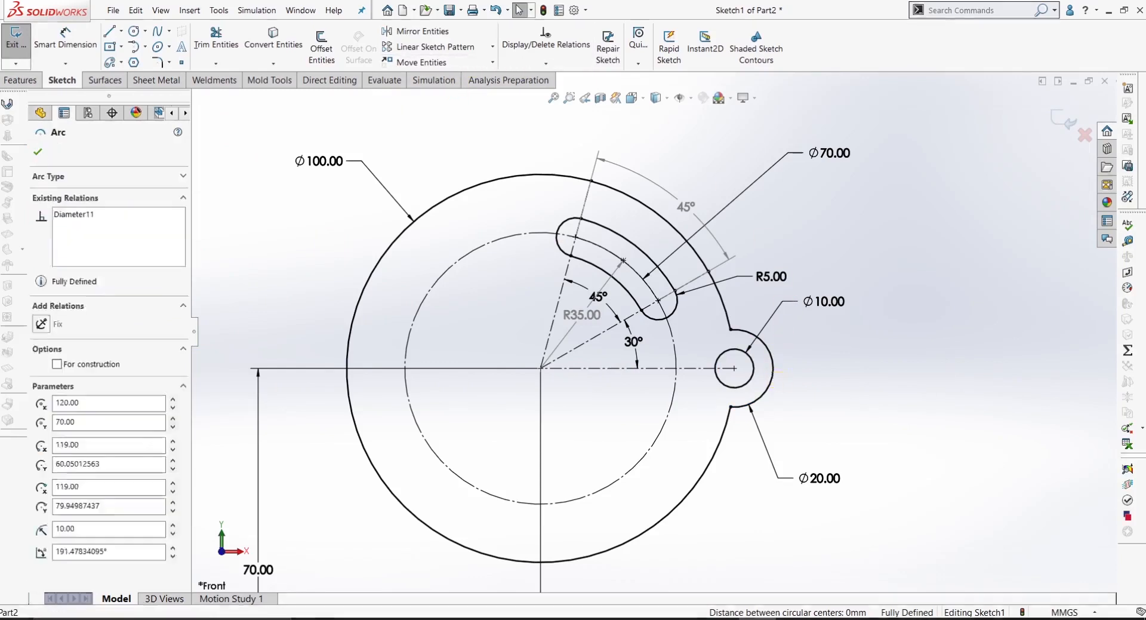
{"action": "left_click", "coordinate": [822, 385]}
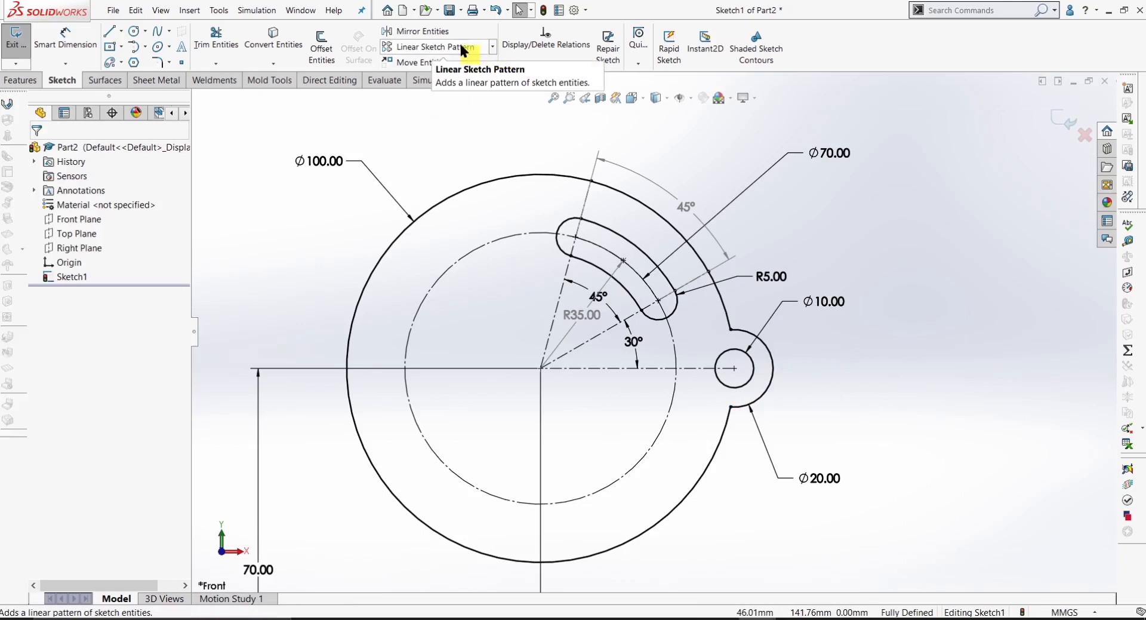
{"action": "left_click", "coordinate": [492, 48]}
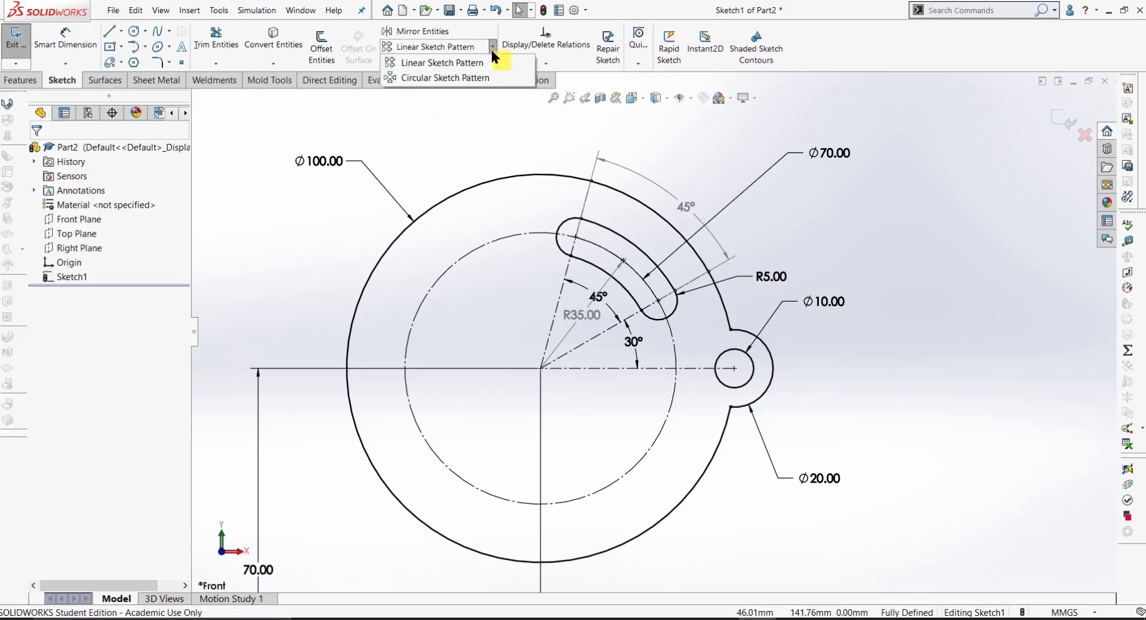
{"action": "left_click", "coordinate": [463, 84]}
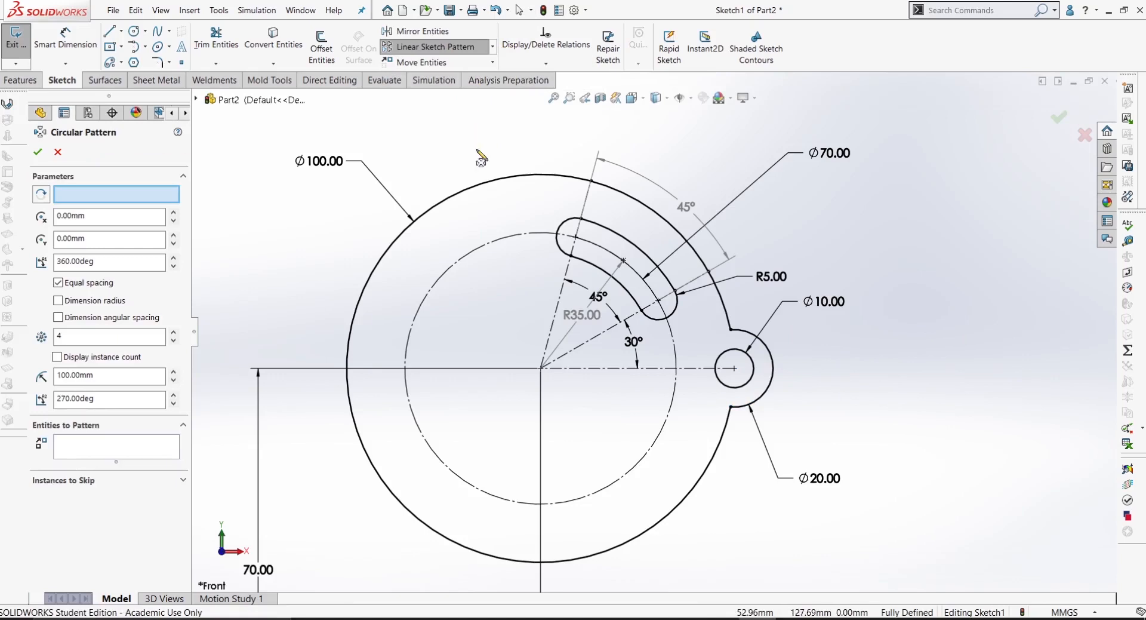
{"action": "left_click", "coordinate": [770, 387]}
{"action": "left_click", "coordinate": [751, 383]}
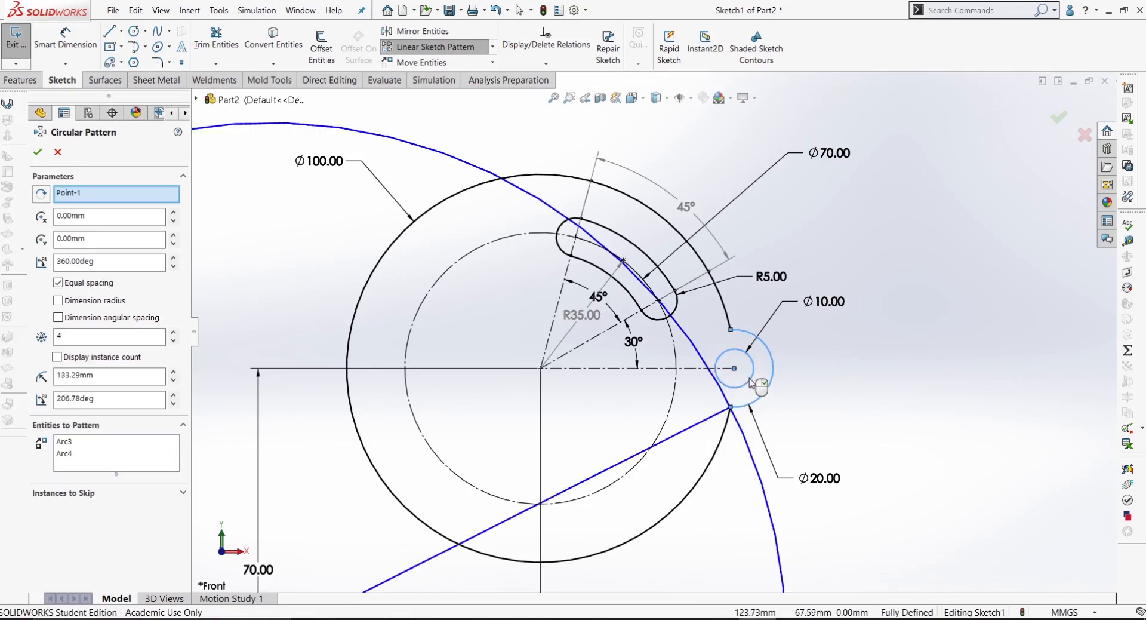
{"action": "scroll", "coordinate": [731, 387], "scroll_direction": "up", "scroll_amount": 3}
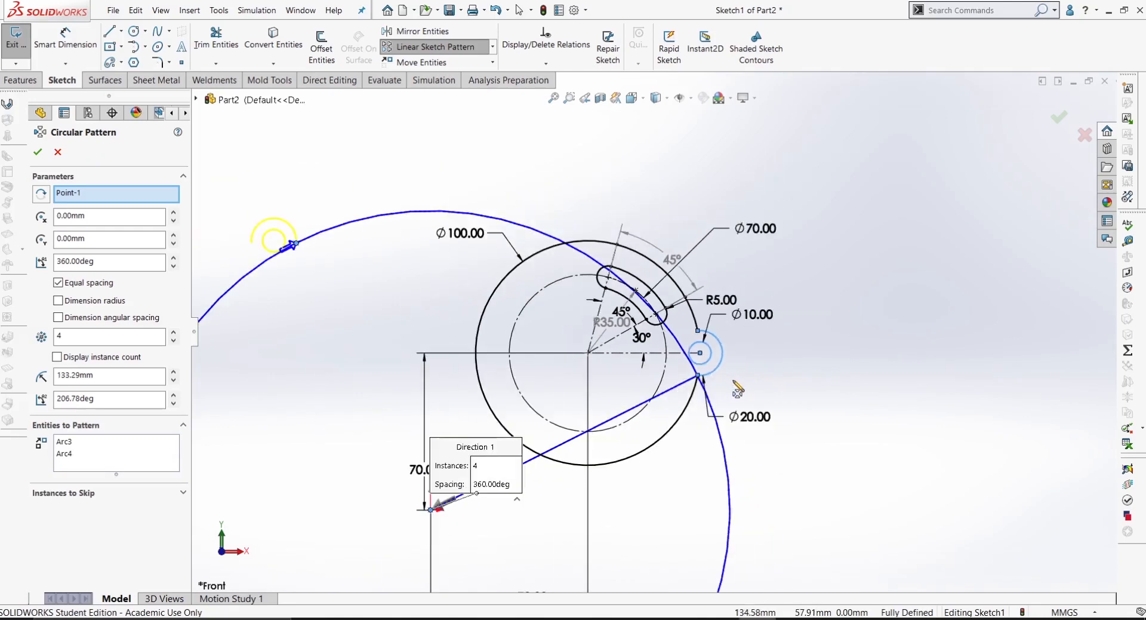
{"action": "scroll", "coordinate": [496, 343], "scroll_direction": "down", "scroll_amount": 2}
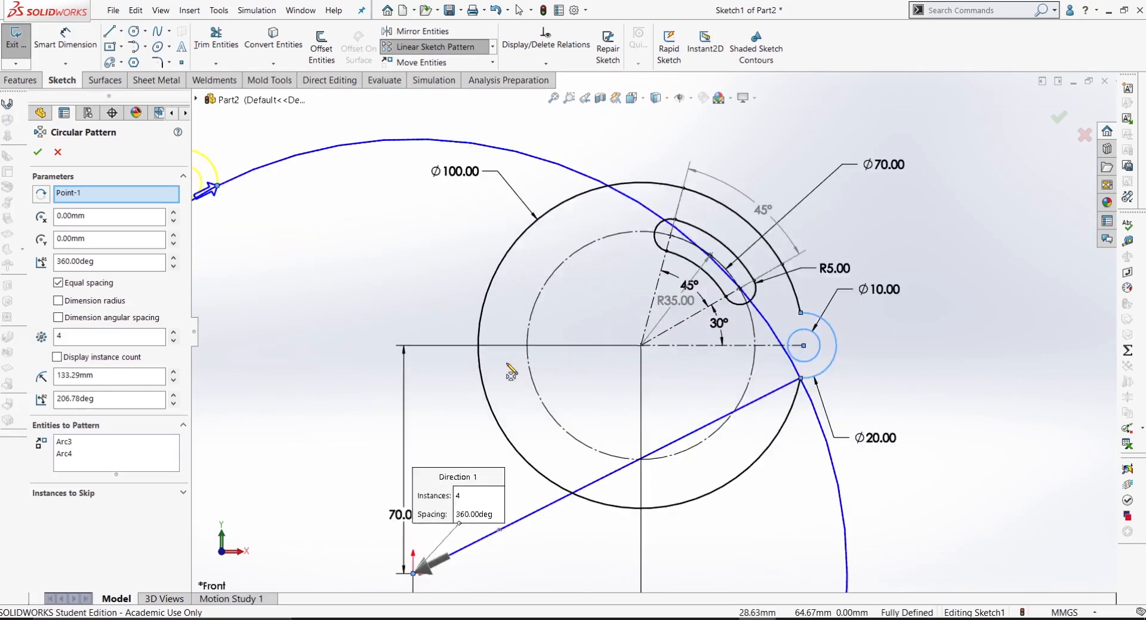
{"action": "scroll", "coordinate": [505, 361], "scroll_direction": "up", "scroll_amount": 4}
{"action": "scroll", "coordinate": [523, 451], "scroll_direction": "down", "scroll_amount": 1}
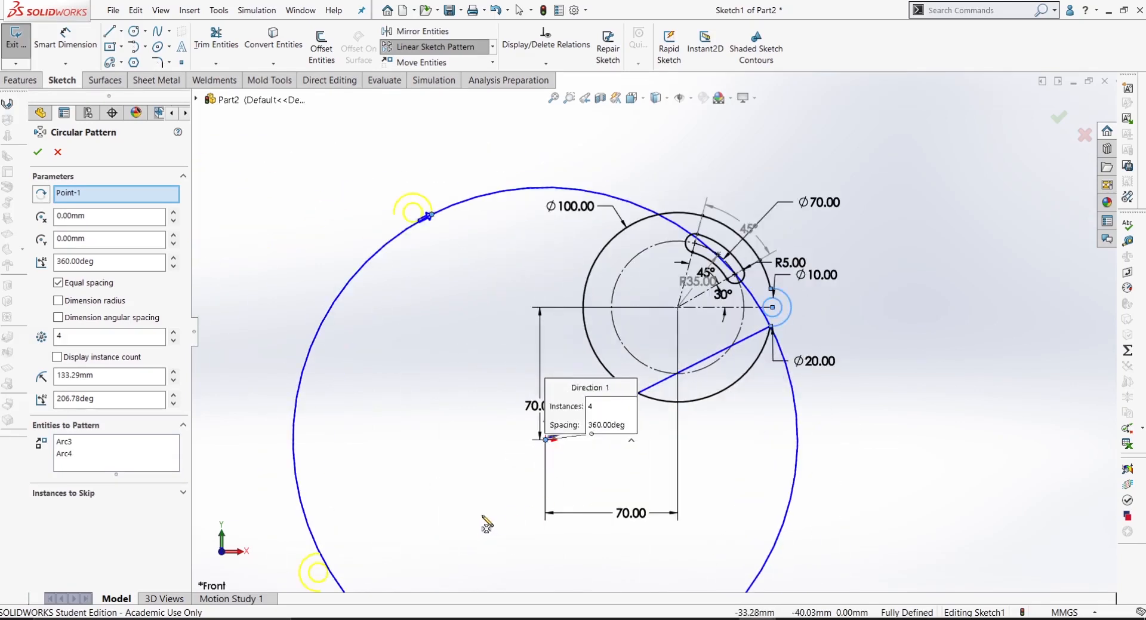
{"action": "right_click_drag", "start_coordinate": [486, 524], "coordinate": [548, 444]}
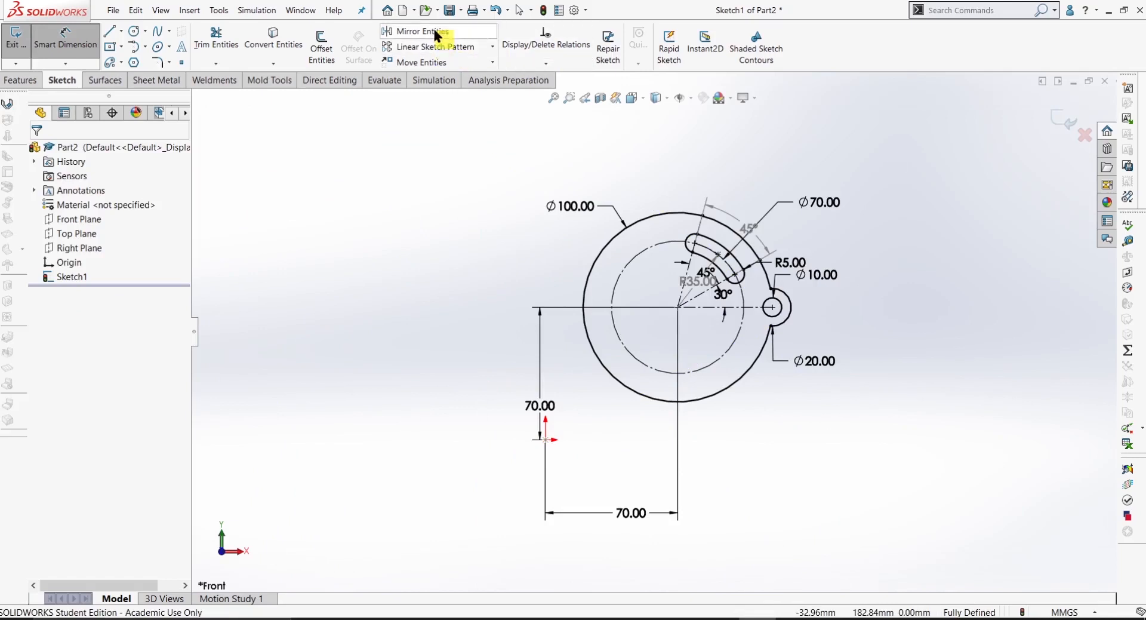
{"action": "left_click", "coordinate": [434, 31]}
{"action": "left_click", "coordinate": [58, 152]}
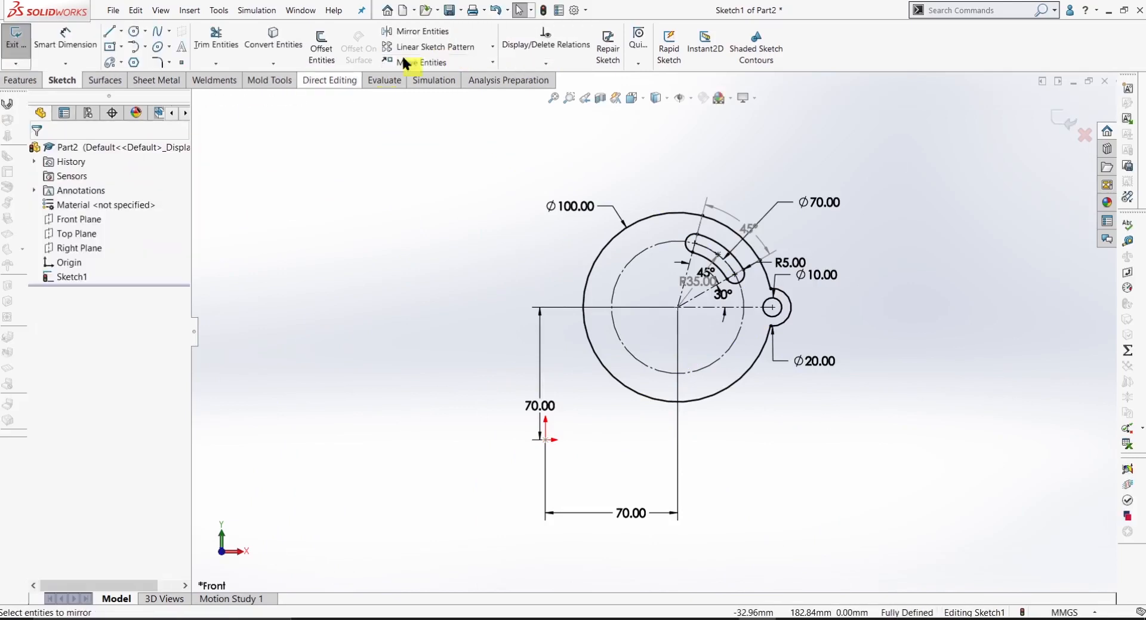
- Circular-pattern the lug arc and its 10 mm hole about the 100 mm circle's center, with 6 equally spaced instances over 360°
{"action": "left_click", "coordinate": [492, 46]}
{"action": "left_click", "coordinate": [446, 81]}
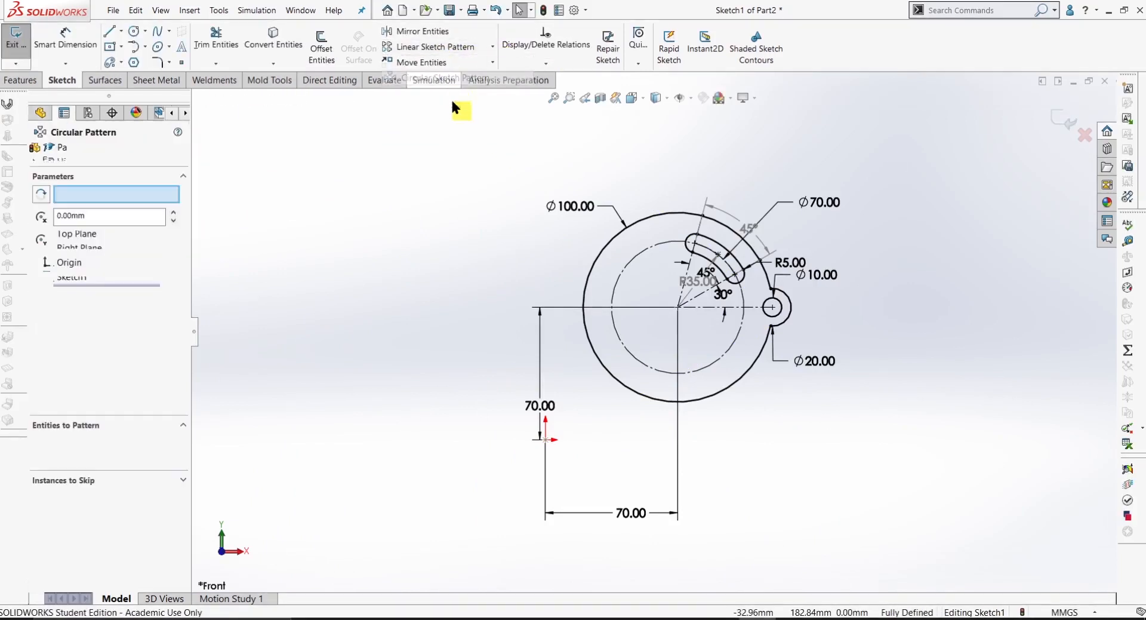
{"action": "scroll", "coordinate": [797, 327], "scroll_direction": "down", "scroll_amount": 3}
{"action": "left_click", "coordinate": [820, 338]}
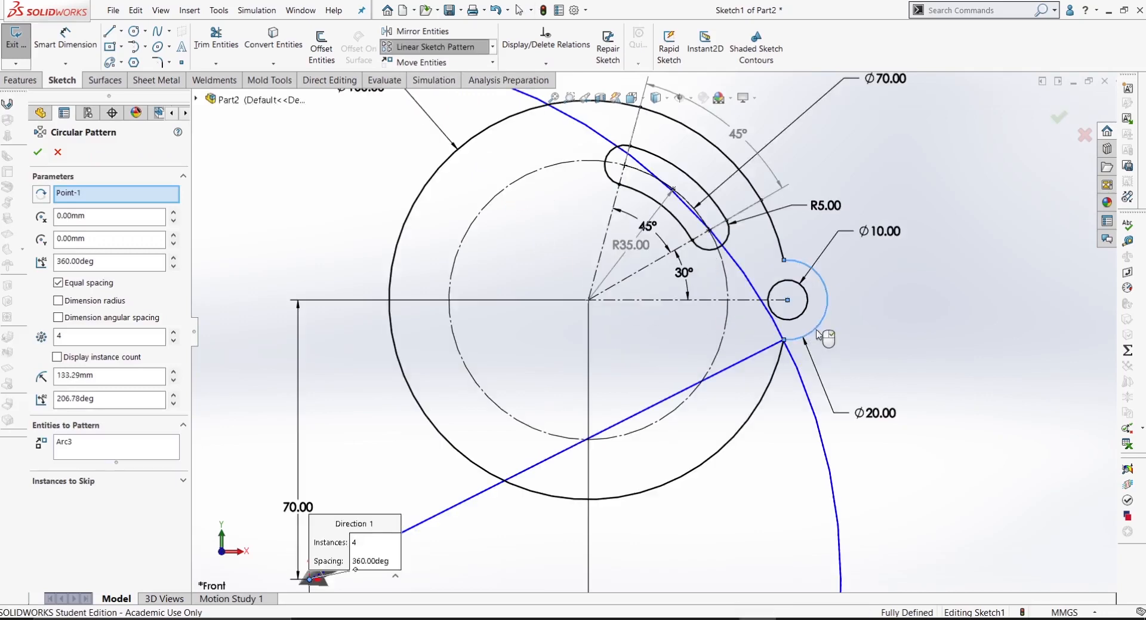
{"action": "left_click", "coordinate": [800, 316]}
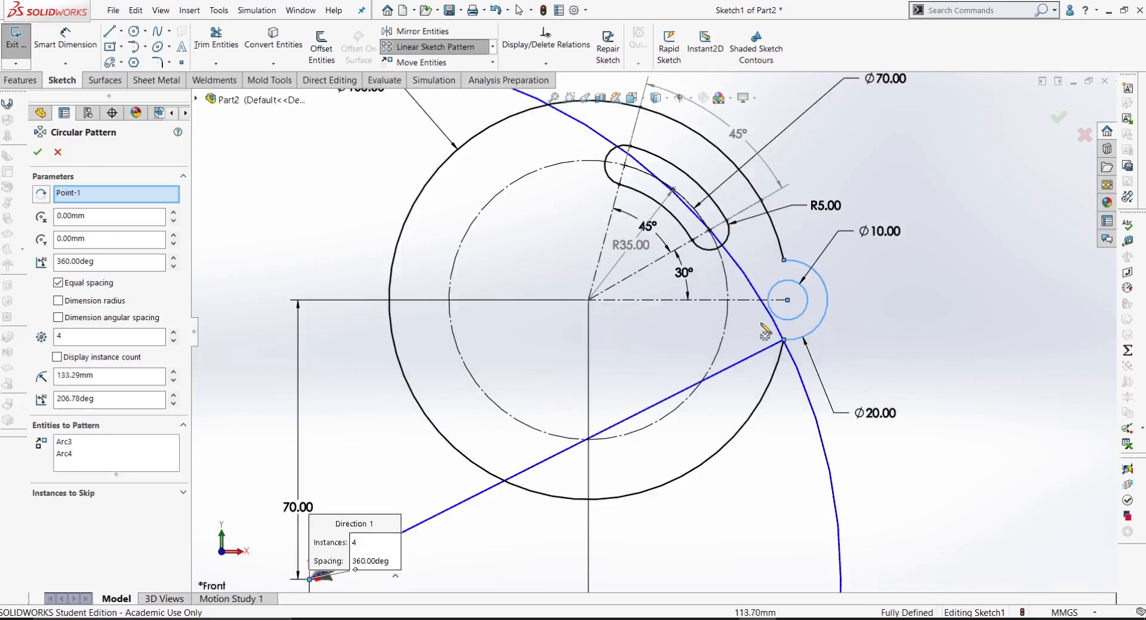
{"action": "scroll", "coordinate": [633, 361], "scroll_direction": "up", "scroll_amount": 2}
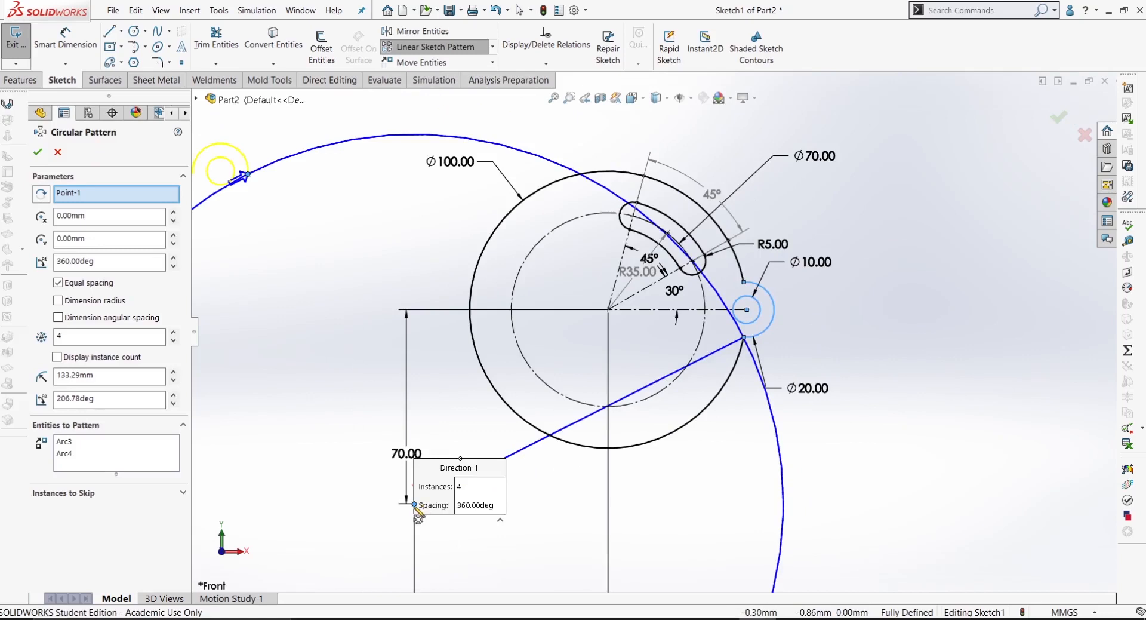
{"action": "mouse_move", "coordinate": [418, 503]}
{"action": "left_mouse_down"}
{"action": "mouse_move", "coordinate": [586, 366]}
{"action": "mouse_move", "coordinate": [608, 309]}
{"action": "left_mouse_up"}
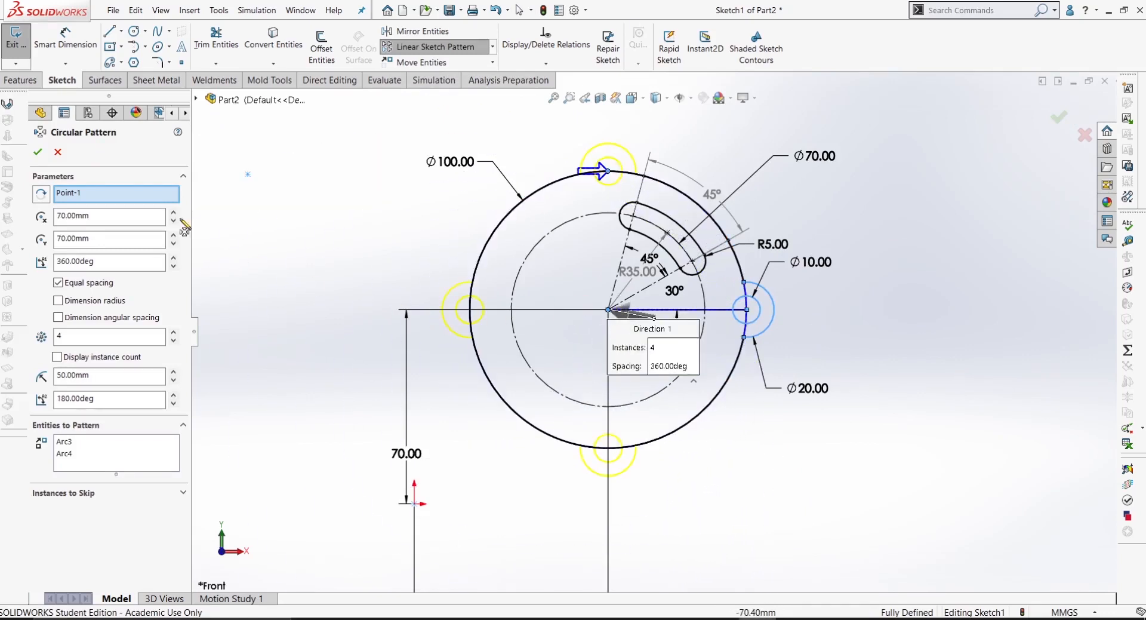
{"action": "double_click", "coordinate": [62, 336]}
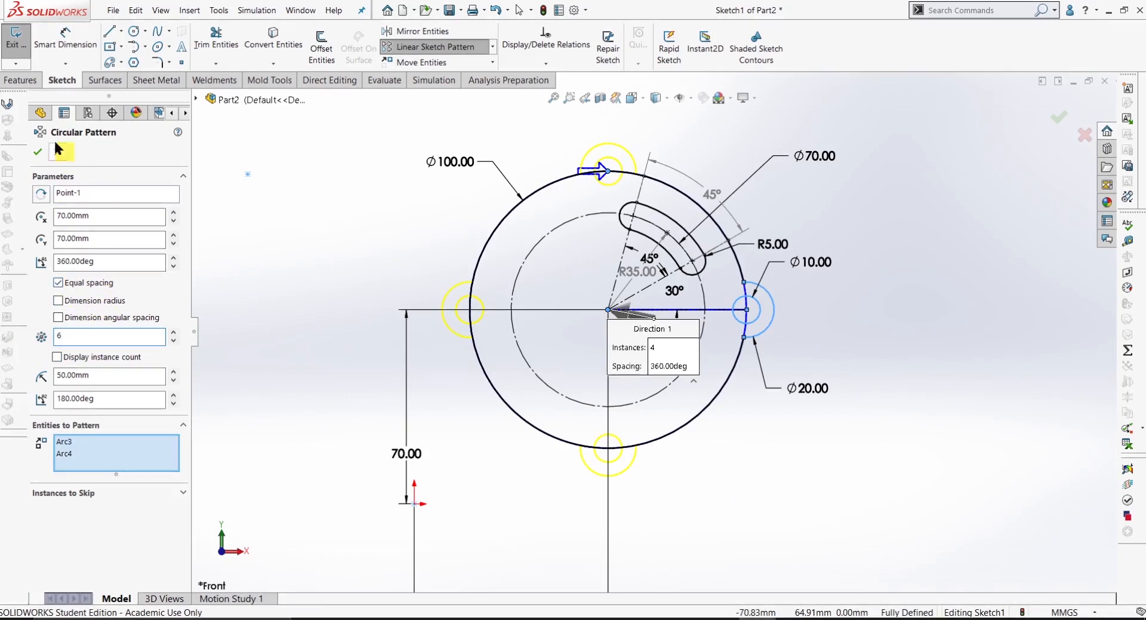
{"action": "left_click", "coordinate": [41, 154]}
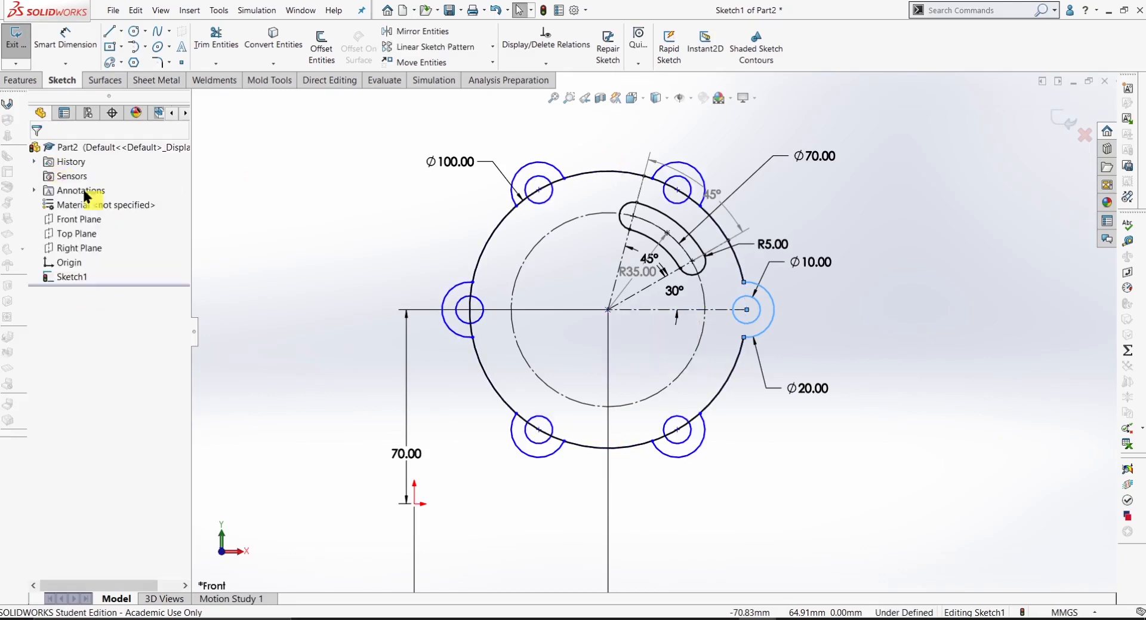
{"action": "double_click", "coordinate": [791, 424]}
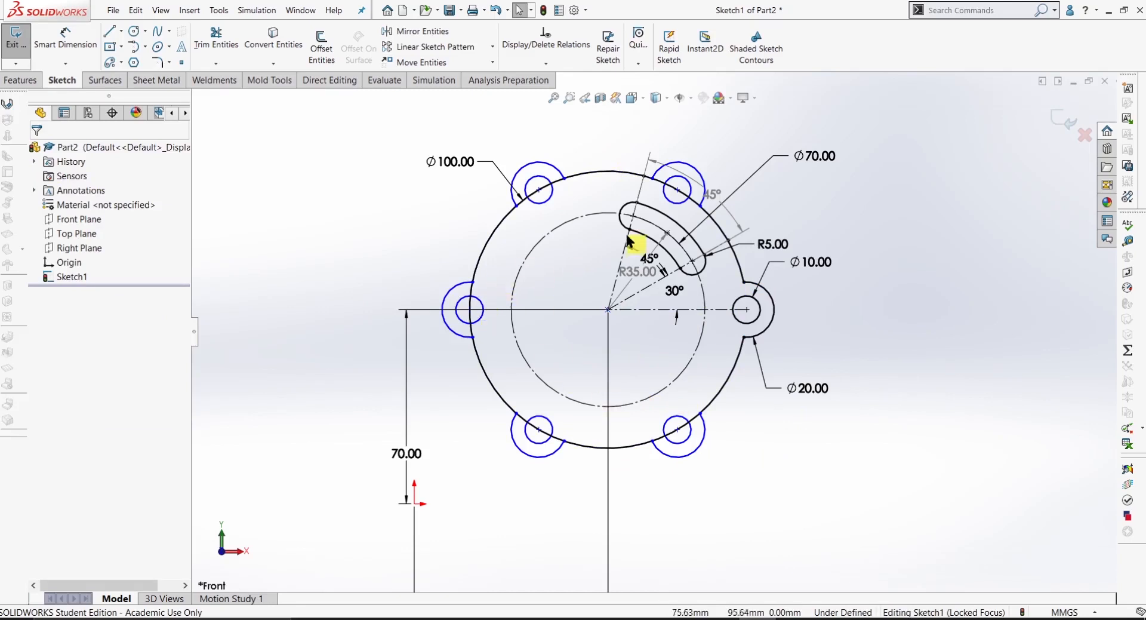
- Trim away the 100 mm circle's segment inside the upper-right patterned lug
{"action": "left_click", "coordinate": [220, 43]}
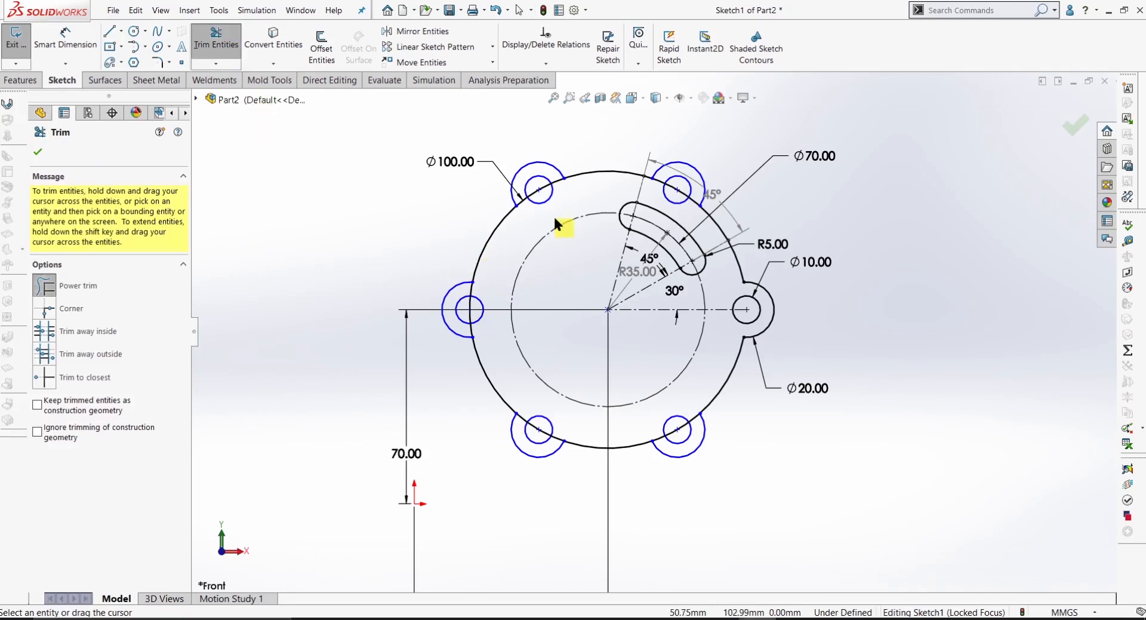
{"action": "scroll", "coordinate": [655, 197], "scroll_direction": "down", "scroll_amount": 3}
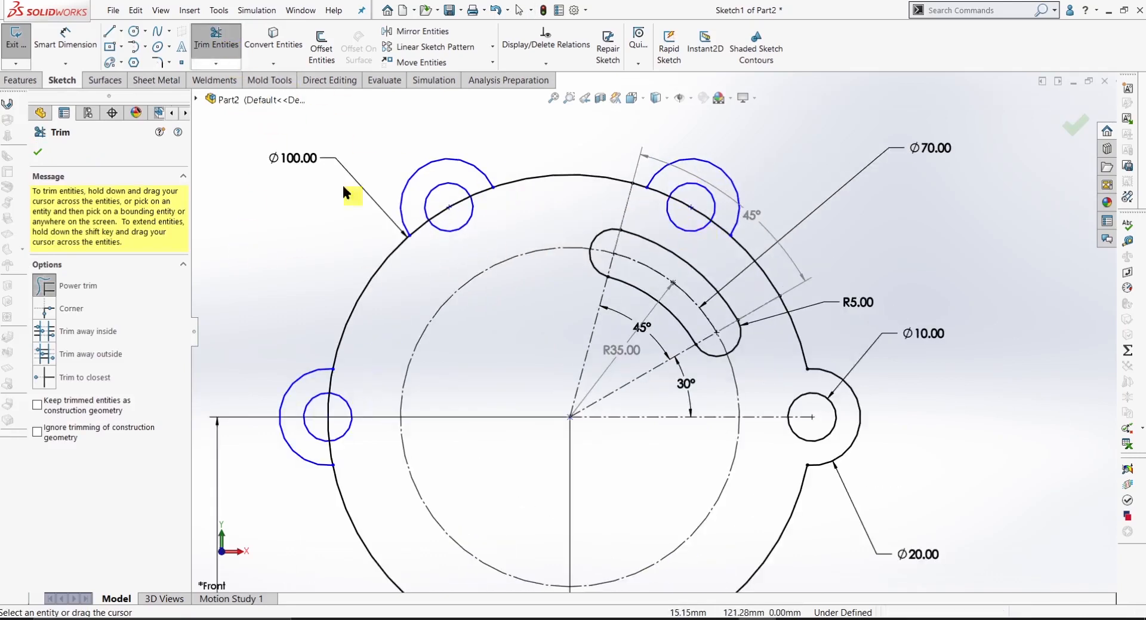
{"action": "mouse_move", "coordinate": [709, 249]}
{"action": "left_mouse_down"}
{"action": "mouse_move", "coordinate": [724, 221]}
{"action": "mouse_move", "coordinate": [724, 235]}
{"action": "mouse_move", "coordinate": [684, 211]}
{"action": "left_mouse_up"}
{"action": "key", "text": "ctrl+z"}
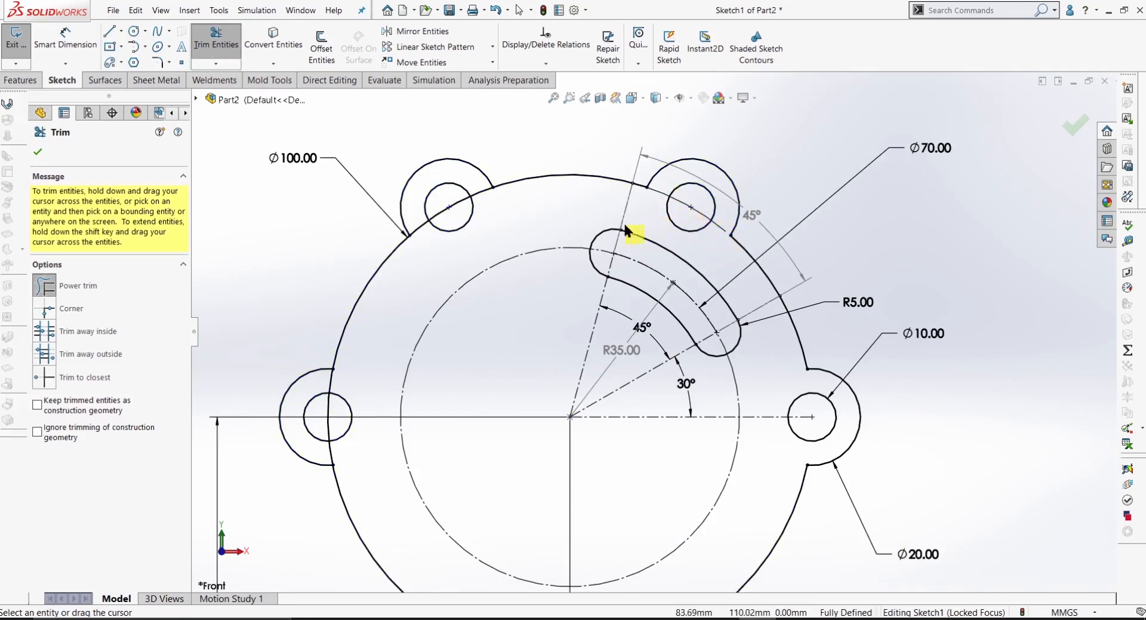
- Trim away the 100 mm circle's segments inside the upper-left, left and two lower lugs
{"action": "scroll", "coordinate": [524, 263], "scroll_direction": "up", "scroll_amount": 3}
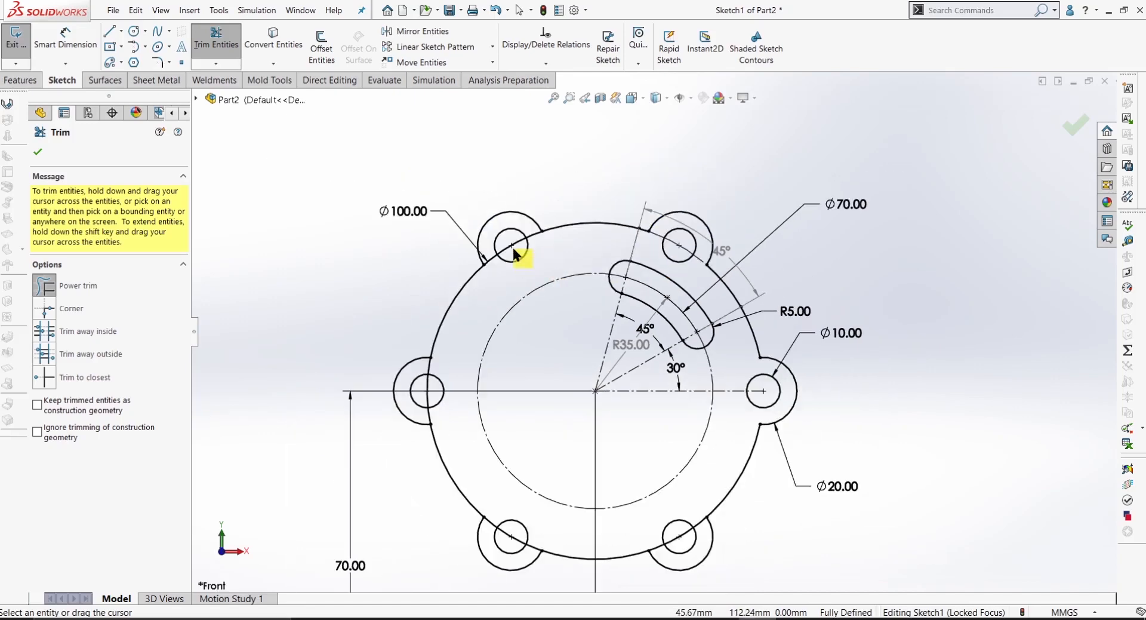
{"action": "scroll", "coordinate": [520, 248], "scroll_direction": "down", "scroll_amount": 2}
{"action": "scroll", "coordinate": [525, 315], "scroll_direction": "up", "scroll_amount": 2}
{"action": "scroll", "coordinate": [512, 302], "scroll_direction": "down", "scroll_amount": 2}
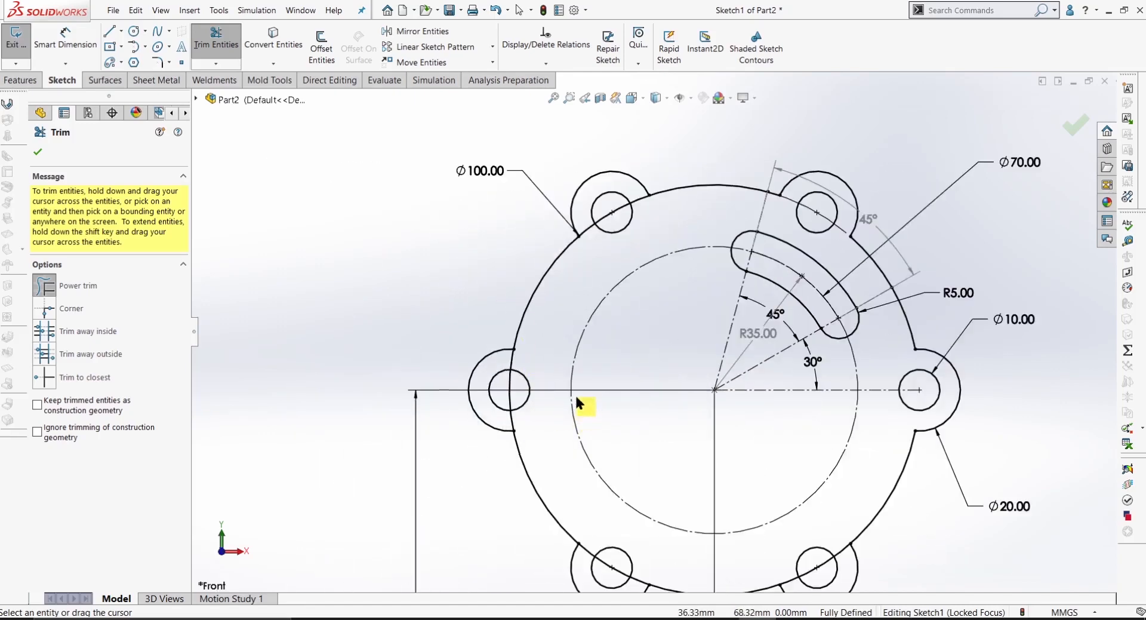
{"action": "scroll", "coordinate": [597, 400], "scroll_direction": "up", "scroll_amount": 2}
{"action": "scroll", "coordinate": [626, 399], "scroll_direction": "down", "scroll_amount": 2}
{"action": "left_click_drag", "start_coordinate": [669, 179], "coordinate": [657, 152]}
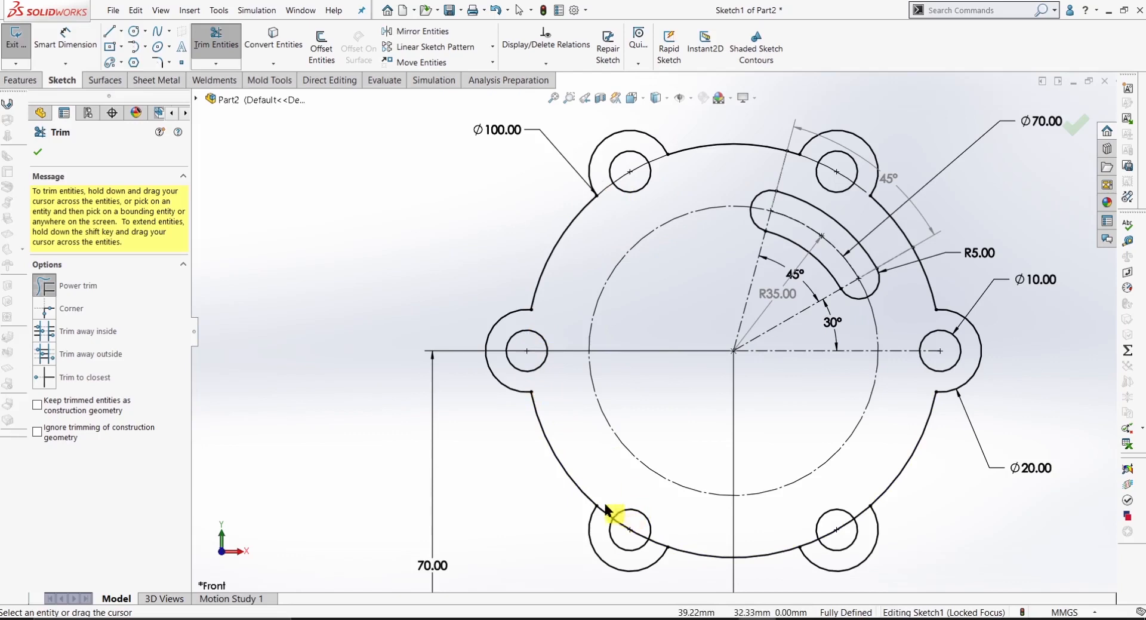
{"action": "mouse_move", "coordinate": [604, 507]}
{"action": "left_mouse_down"}
{"action": "mouse_move", "coordinate": [614, 525]}
{"action": "mouse_move", "coordinate": [662, 543]}
{"action": "mouse_move", "coordinate": [709, 546]}
{"action": "left_mouse_up"}
{"action": "mouse_move", "coordinate": [798, 540]}
{"action": "left_mouse_down"}
{"action": "mouse_move", "coordinate": [842, 530]}
{"action": "mouse_move", "coordinate": [868, 496]}
{"action": "left_mouse_up"}
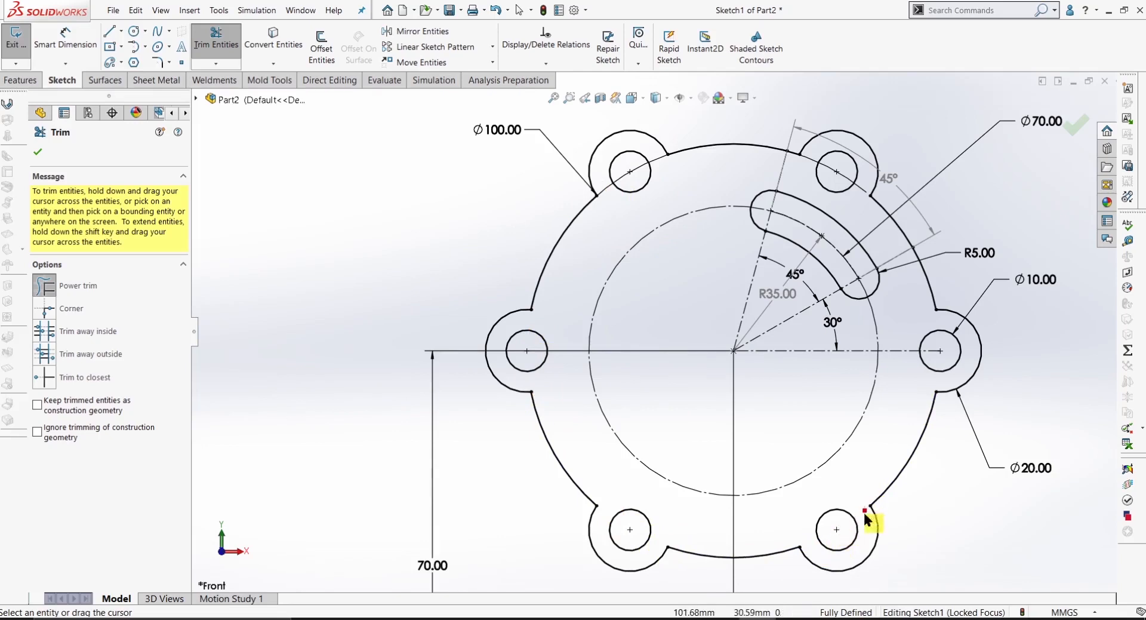
- Circular-pattern the curved slot about the 100 mm circle's center, with 3 equally spaced instances over 360°
{"action": "key", "text": "z"}
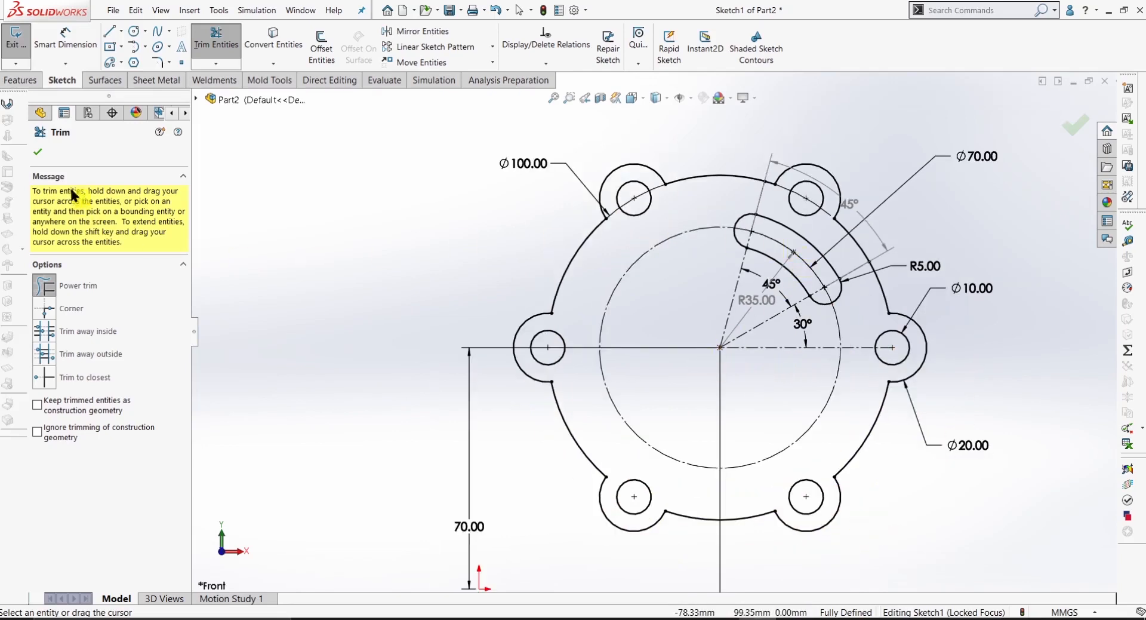
{"action": "left_click", "coordinate": [37, 152]}
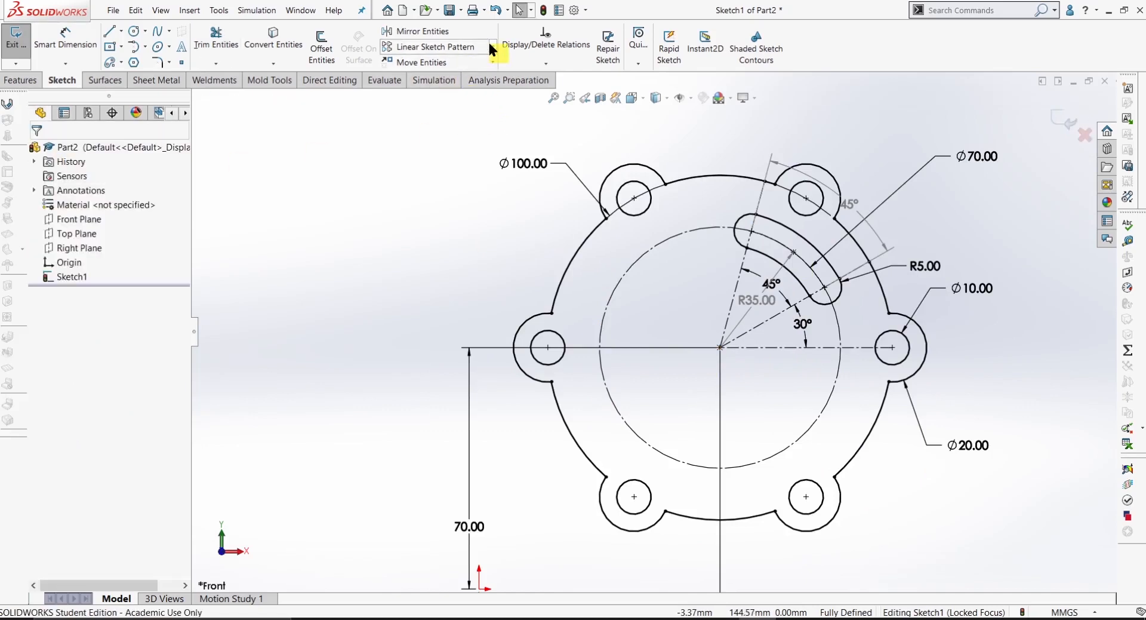
{"action": "left_click", "coordinate": [492, 47]}
{"action": "left_click", "coordinate": [481, 78]}
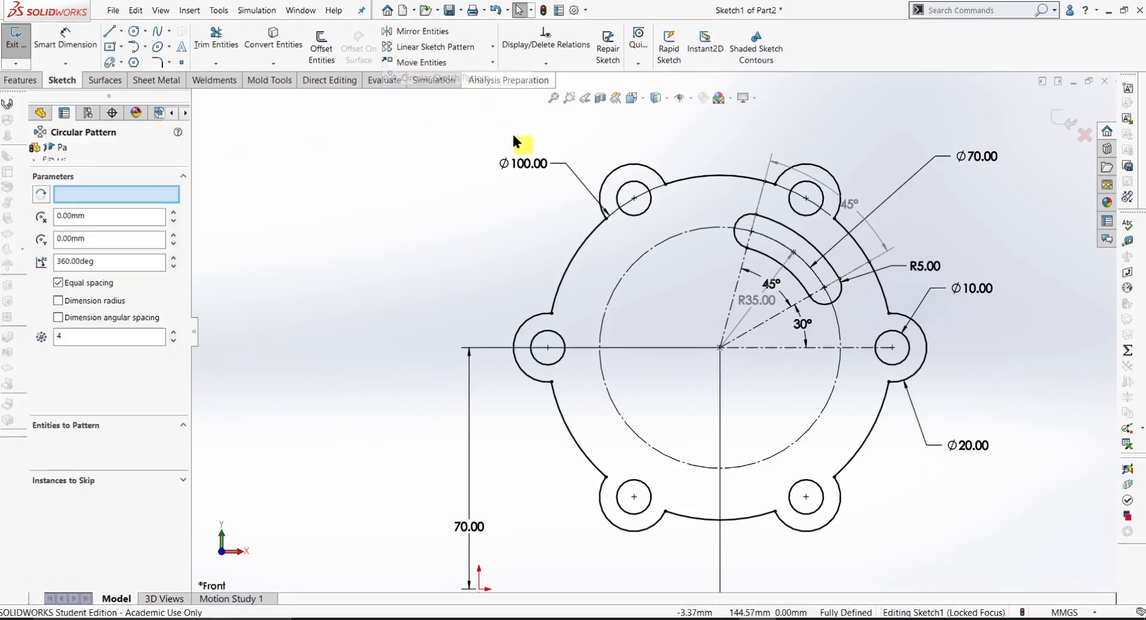
{"action": "left_click", "coordinate": [794, 282]}
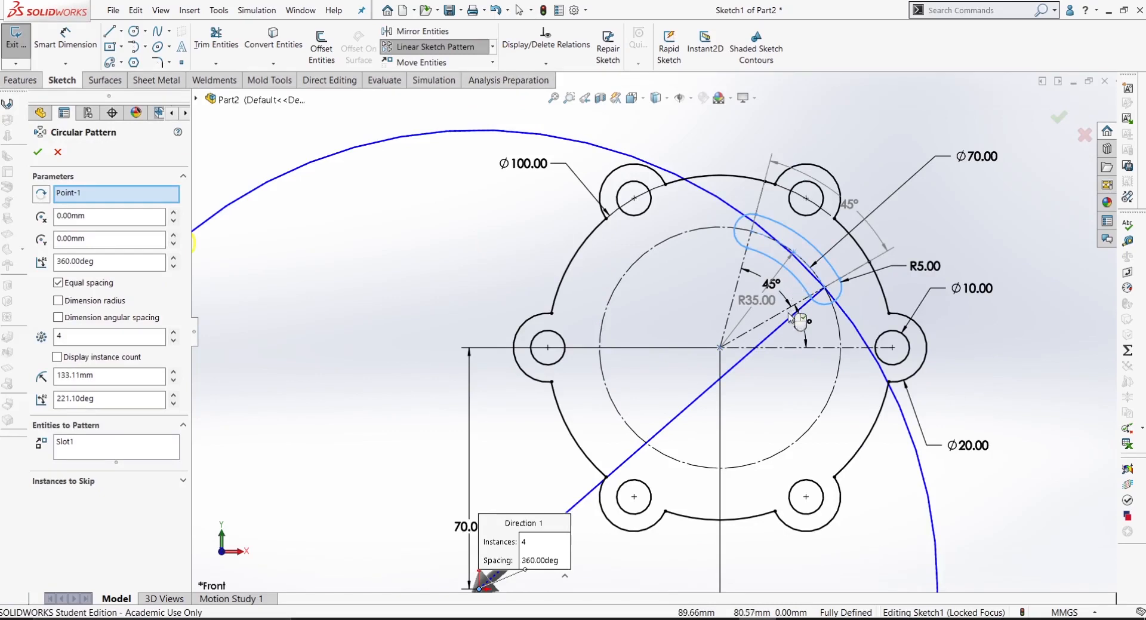
{"action": "scroll", "coordinate": [688, 335], "scroll_direction": "up", "scroll_amount": 2}
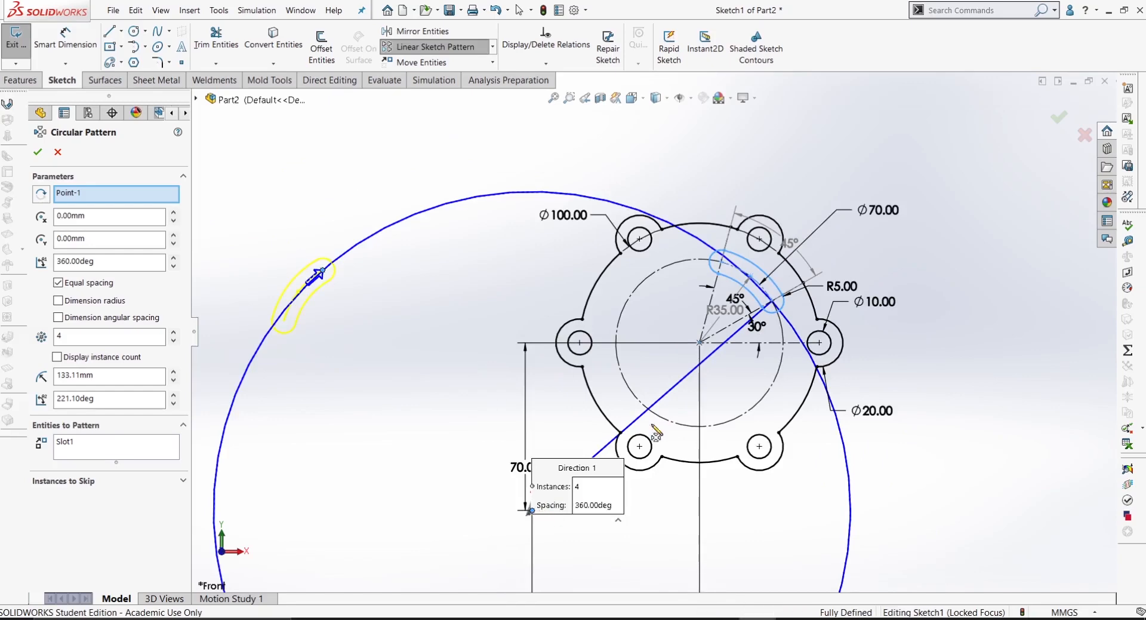
{"action": "scroll", "coordinate": [544, 518], "scroll_direction": "up", "scroll_amount": 4}
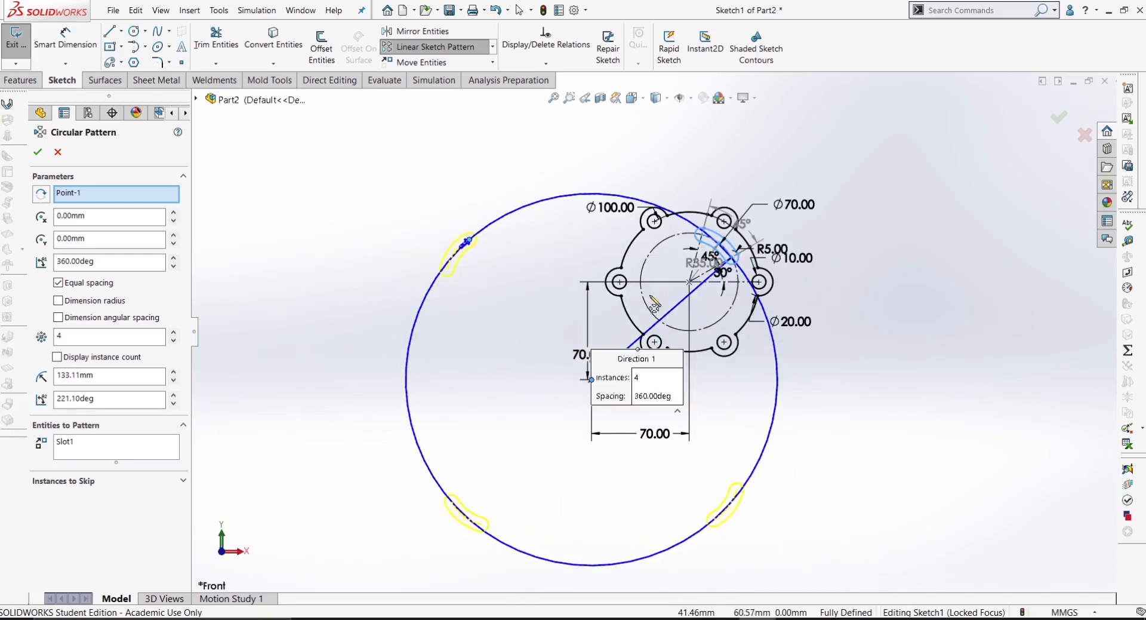
{"action": "scroll", "coordinate": [582, 421], "scroll_direction": "down", "scroll_amount": 3}
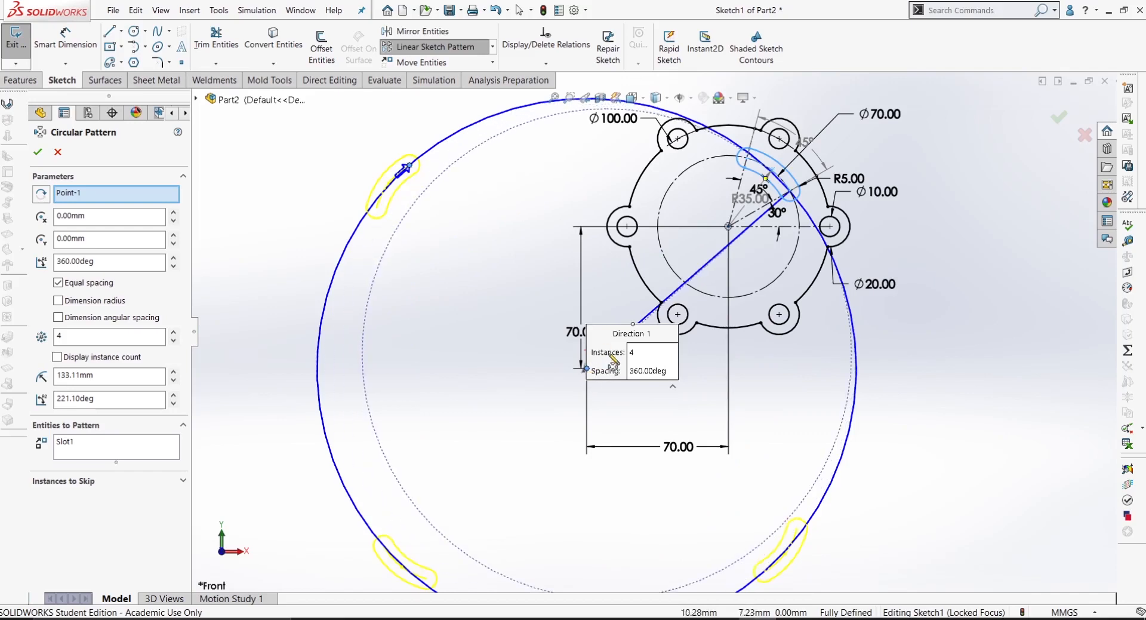
{"action": "left_click", "coordinate": [730, 230]}
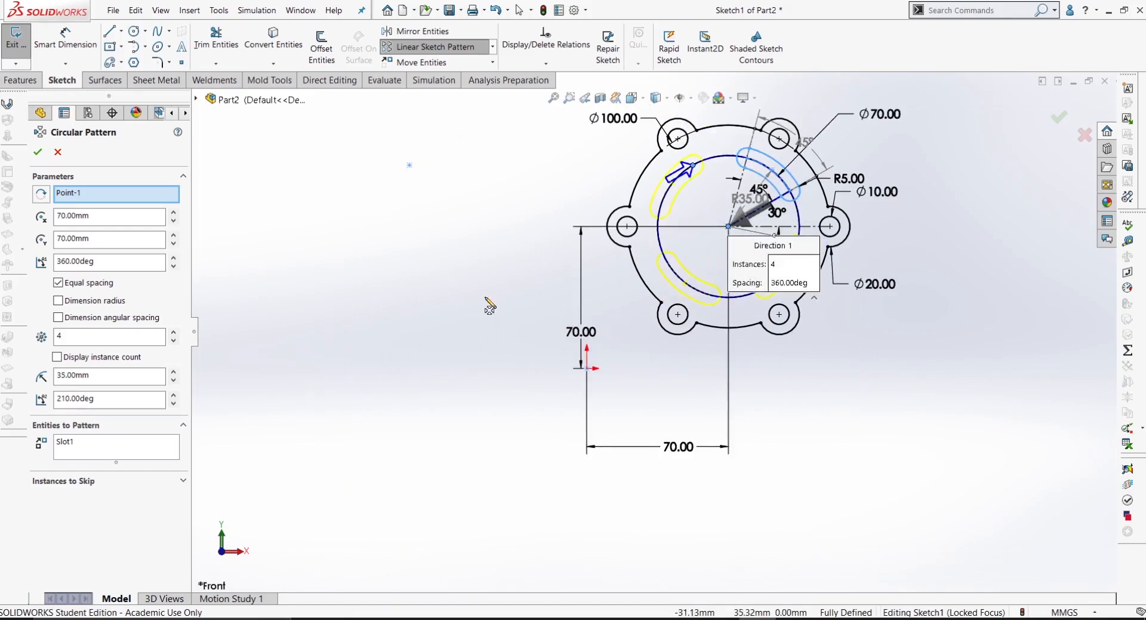
{"action": "left_click", "coordinate": [59, 337]}
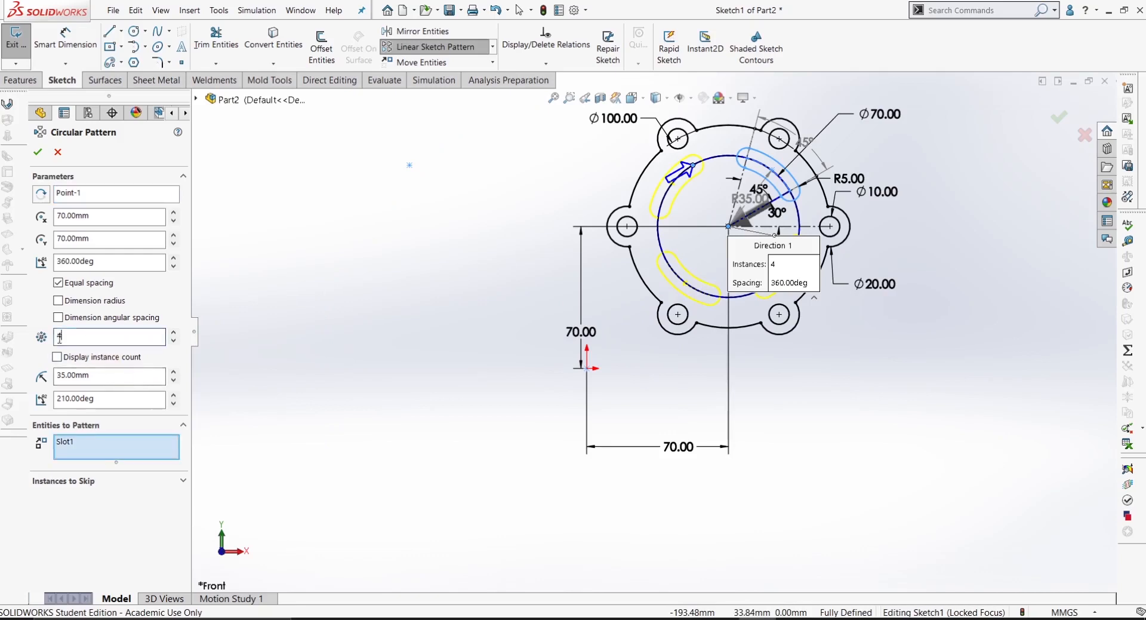
{"action": "double_click", "coordinate": [59, 337]}
{"action": "type", "text": "3"}
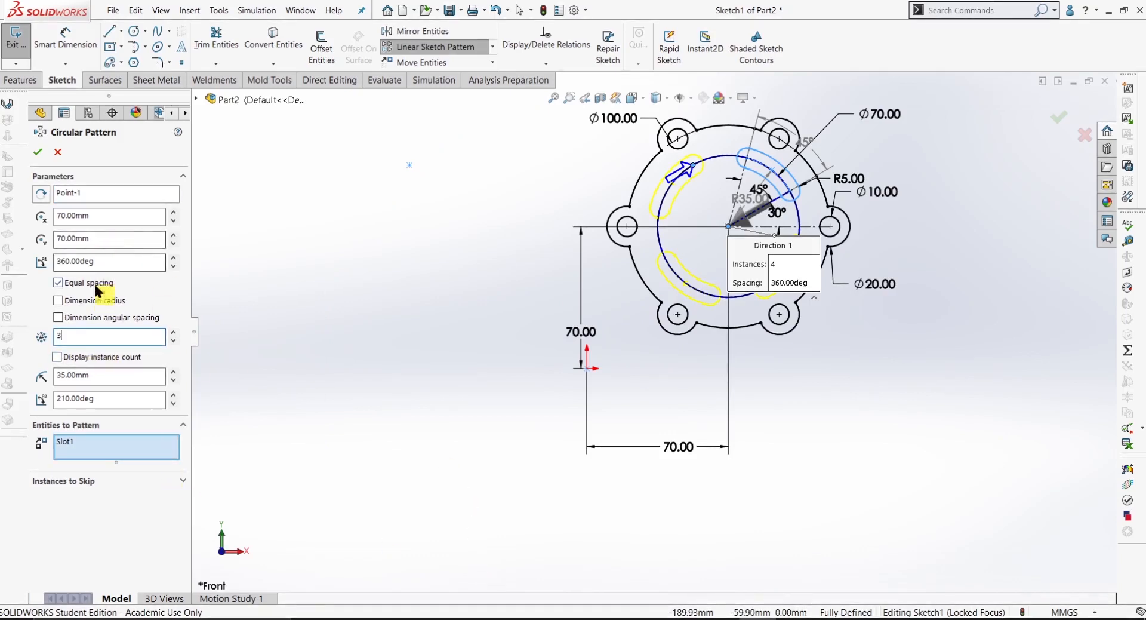
{"action": "left_click", "coordinate": [38, 152]}
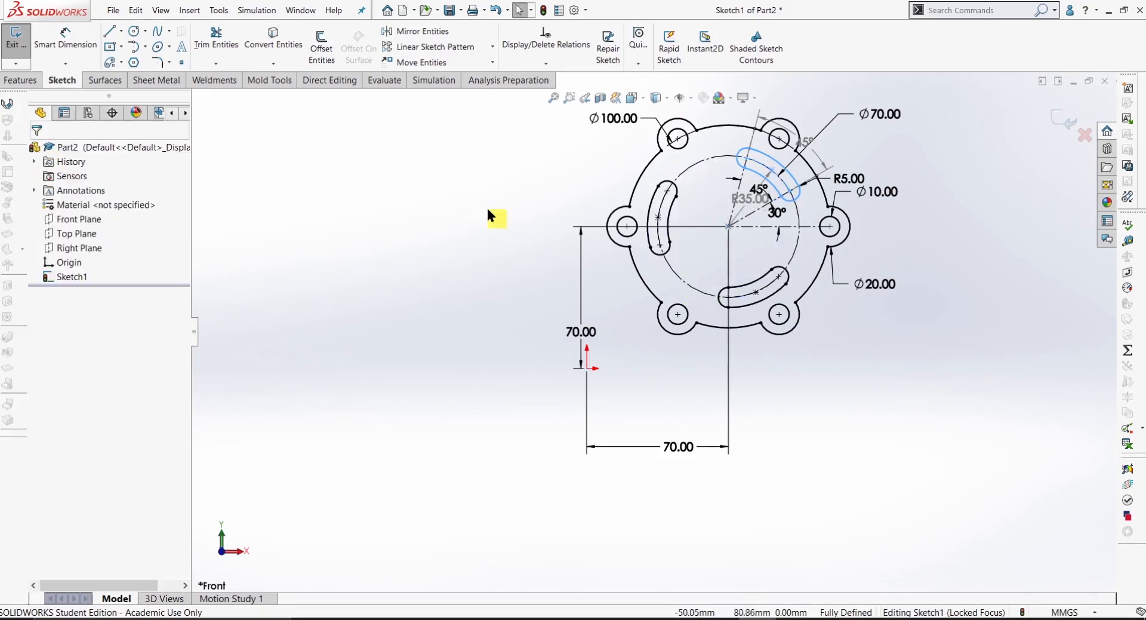
- Spread out the outer 45°, Ø70, R5 and Ø10 dimension labels away from the plate's outline
{"action": "scroll", "coordinate": [775, 263], "scroll_direction": "down", "scroll_amount": 3}
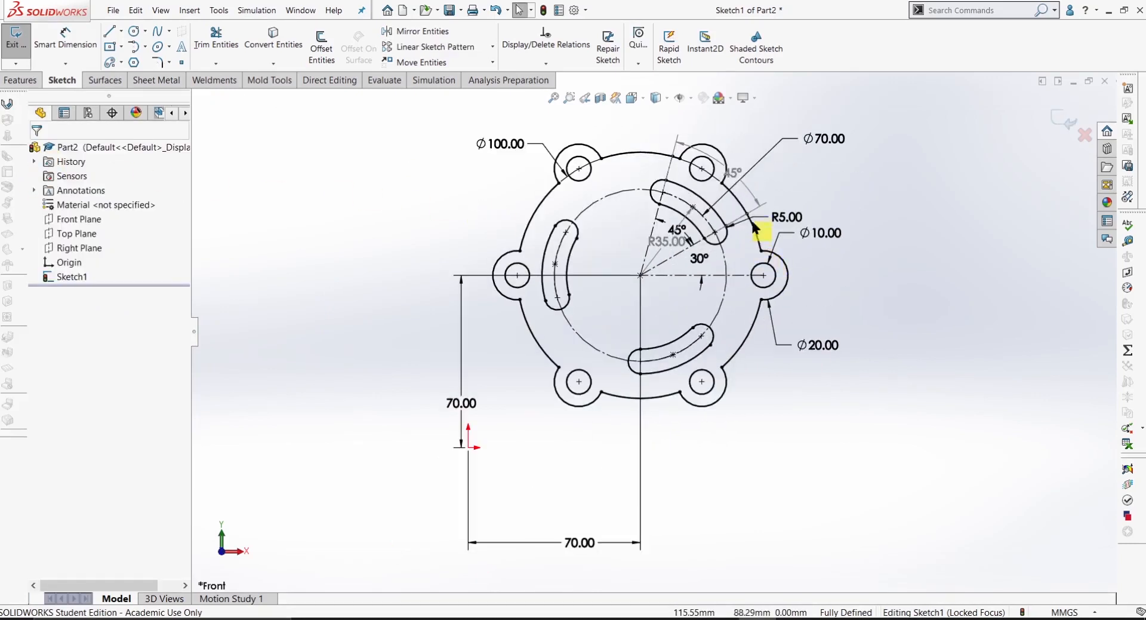
{"action": "scroll", "coordinate": [759, 181], "scroll_direction": "up", "scroll_amount": 1}
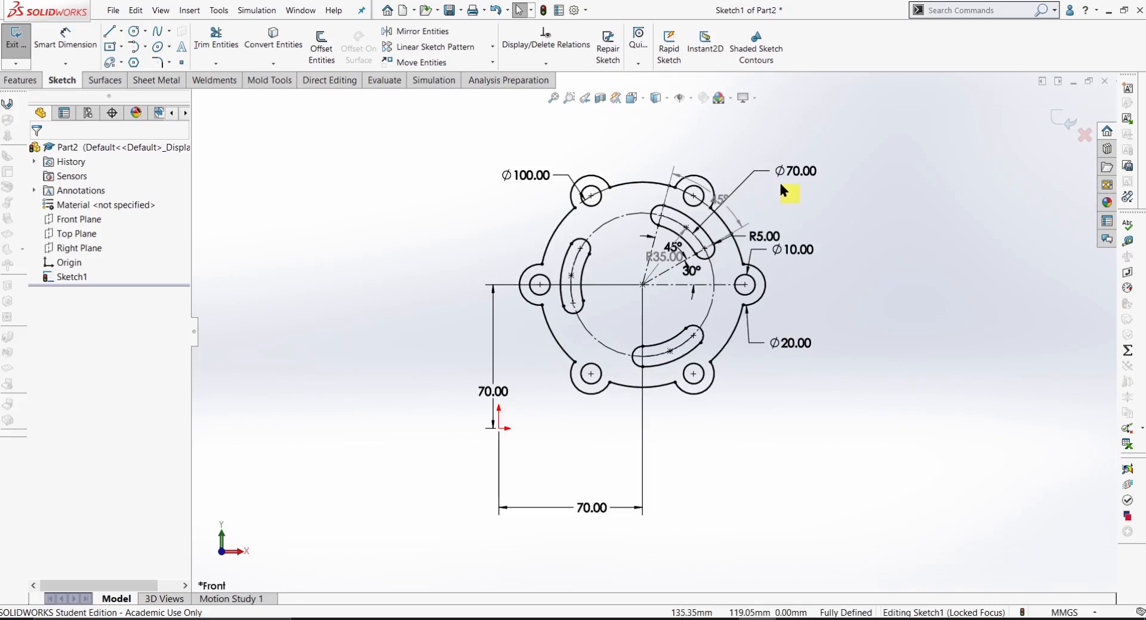
{"action": "left_click_drag", "start_coordinate": [733, 202], "coordinate": [741, 174]}
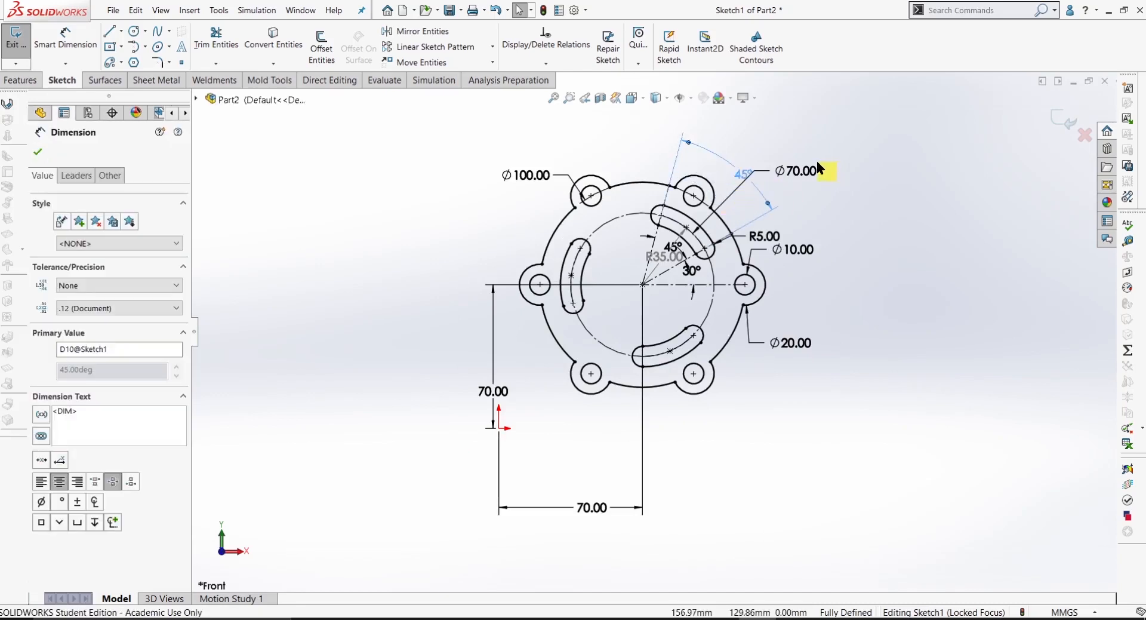
{"action": "mouse_move", "coordinate": [816, 168]}
{"action": "left_mouse_down"}
{"action": "mouse_move", "coordinate": [847, 238]}
{"action": "mouse_move", "coordinate": [887, 170]}
{"action": "left_mouse_up"}
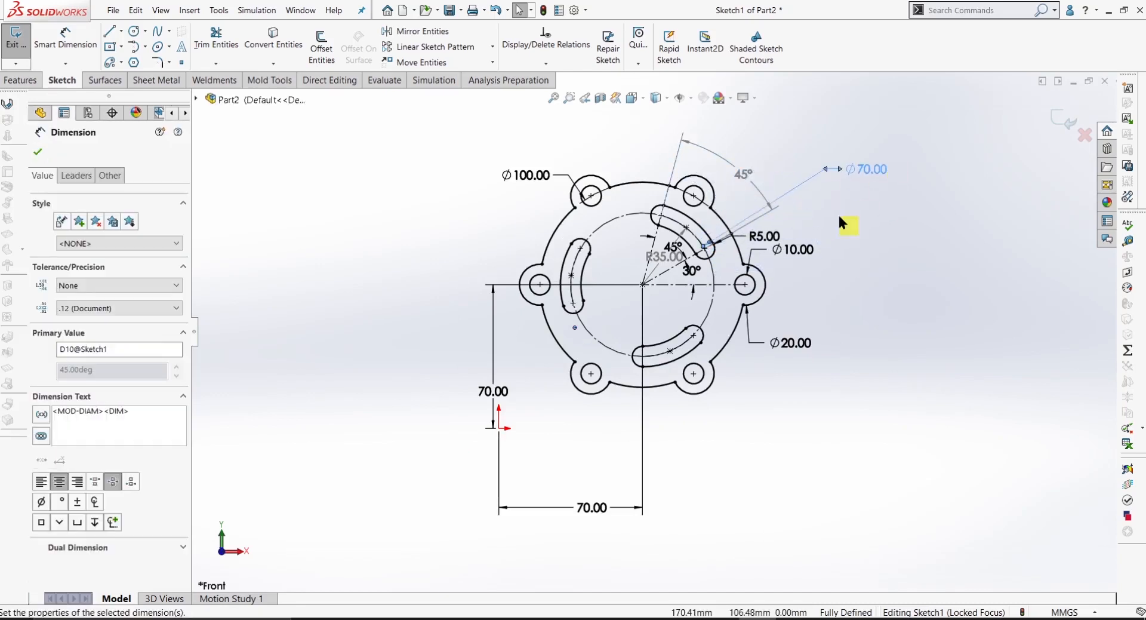
{"action": "mouse_move", "coordinate": [764, 237]}
{"action": "left_mouse_down"}
{"action": "mouse_move", "coordinate": [837, 224]}
{"action": "mouse_move", "coordinate": [837, 274]}
{"action": "left_mouse_up"}
- Check the bracket reference drawing in Photos, then return to SOLIDWORKS and discard the flanged plate sketch
{"action": "key", "text": "alt+Tab"}
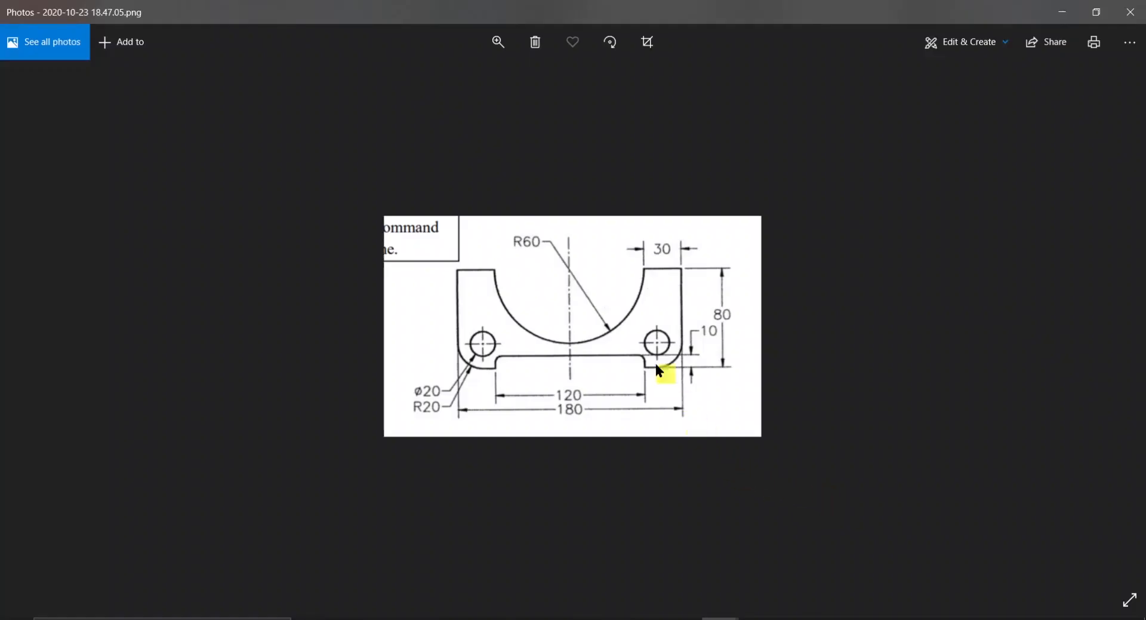
{"action": "scroll", "coordinate": [641, 396], "scroll_direction": "up", "scroll_amount": 2, "text": "ctrl"}
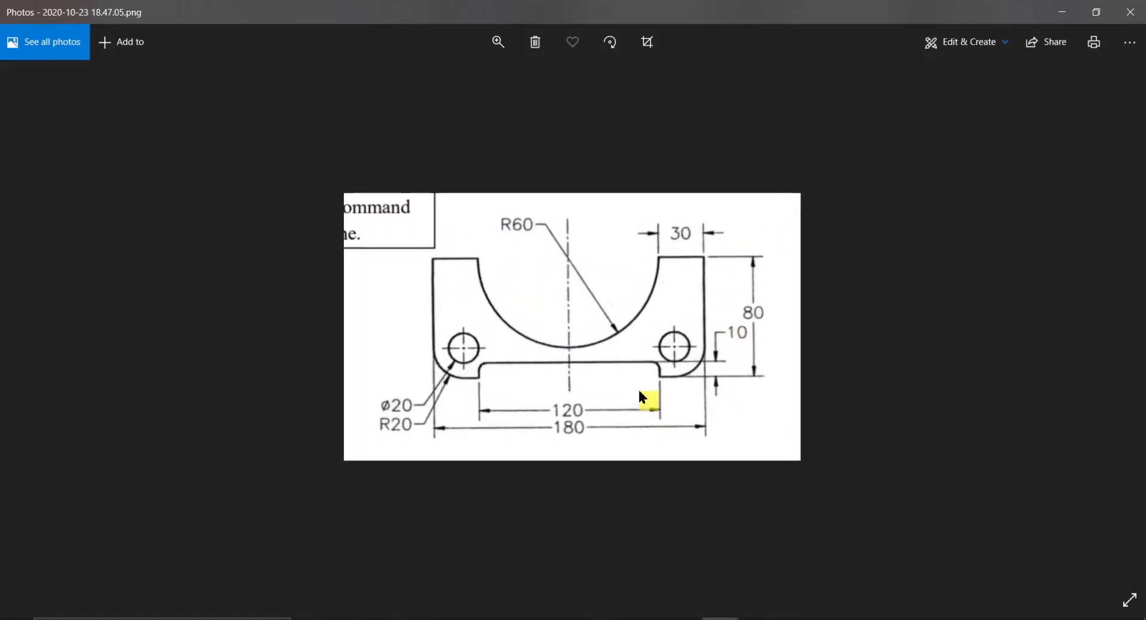
{"action": "scroll", "coordinate": [639, 390], "scroll_direction": "up", "scroll_amount": 1, "text": "ctrl"}
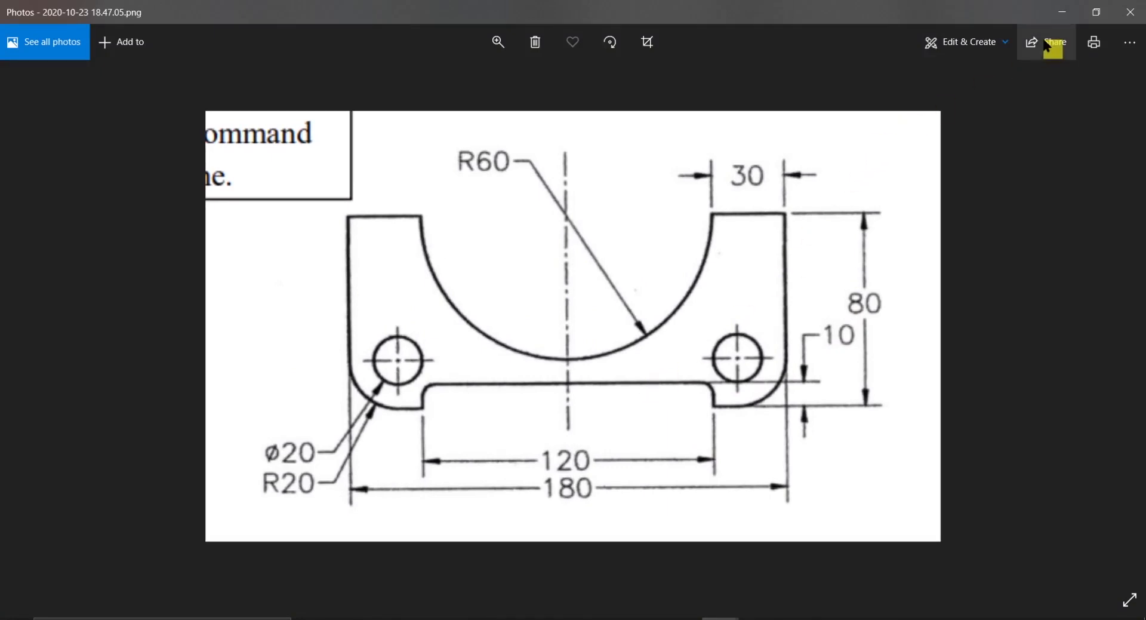
{"action": "left_click", "coordinate": [1050, 17]}
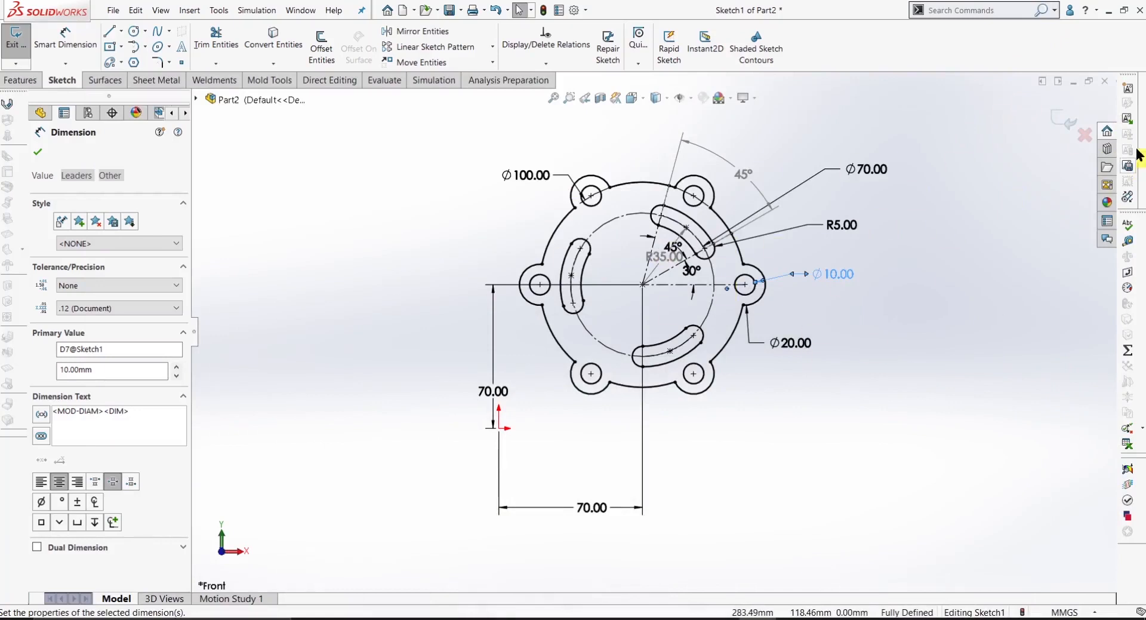
{"action": "left_click", "coordinate": [1084, 135]}
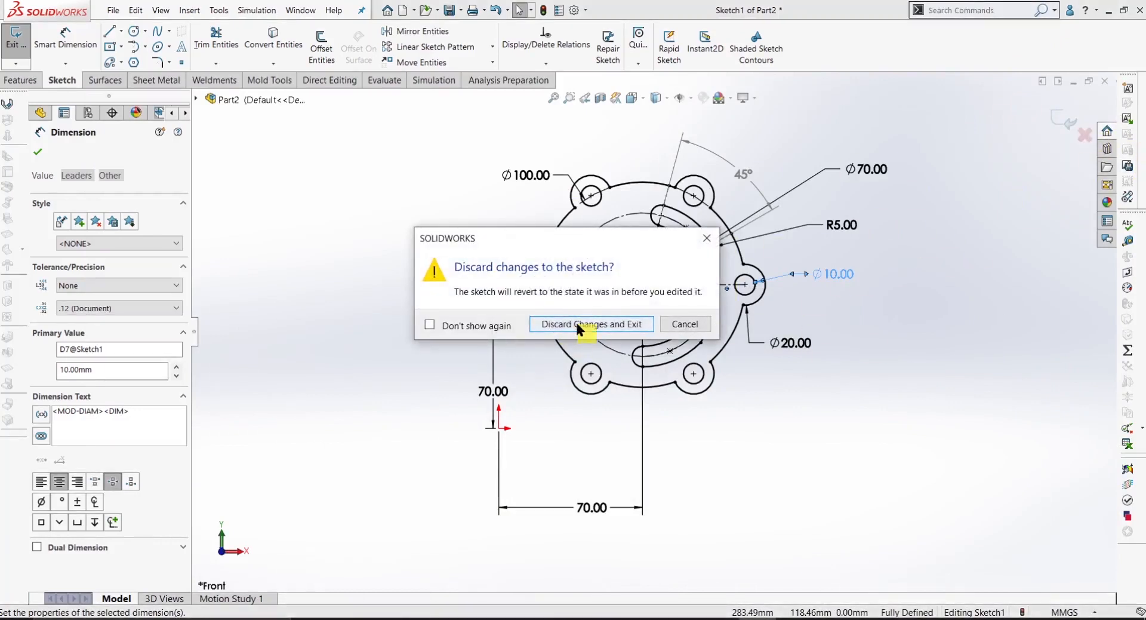
{"action": "left_click", "coordinate": [595, 326]}
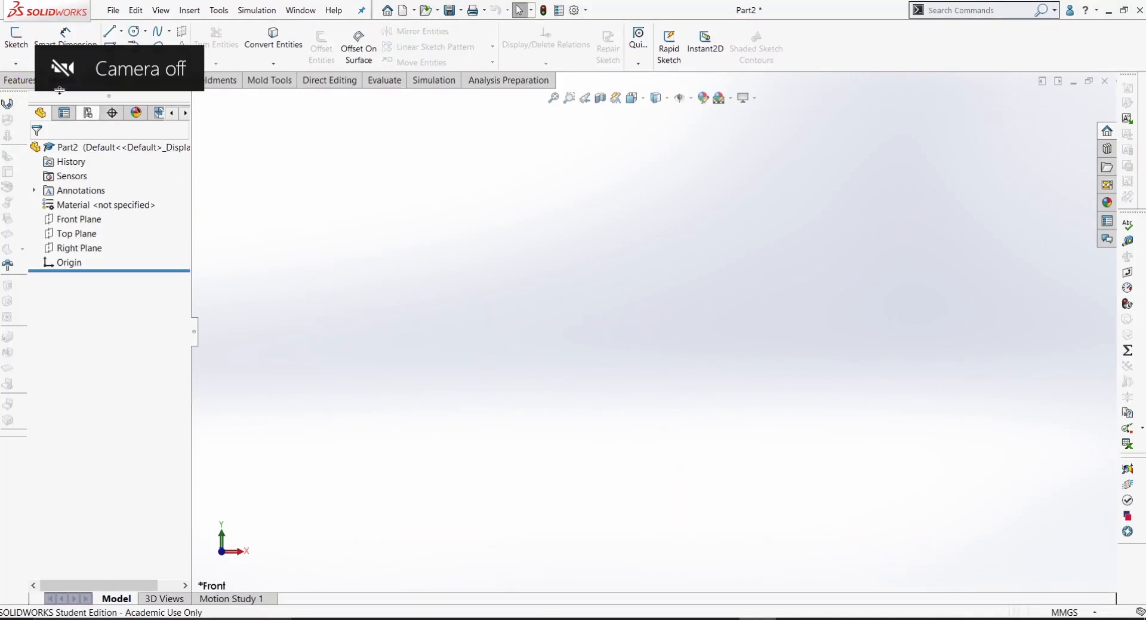
- Start a new sketch on the Front Plane and draw a vertical centerline about 62 mm long down to the origin
{"action": "left_click", "coordinate": [15, 37]}
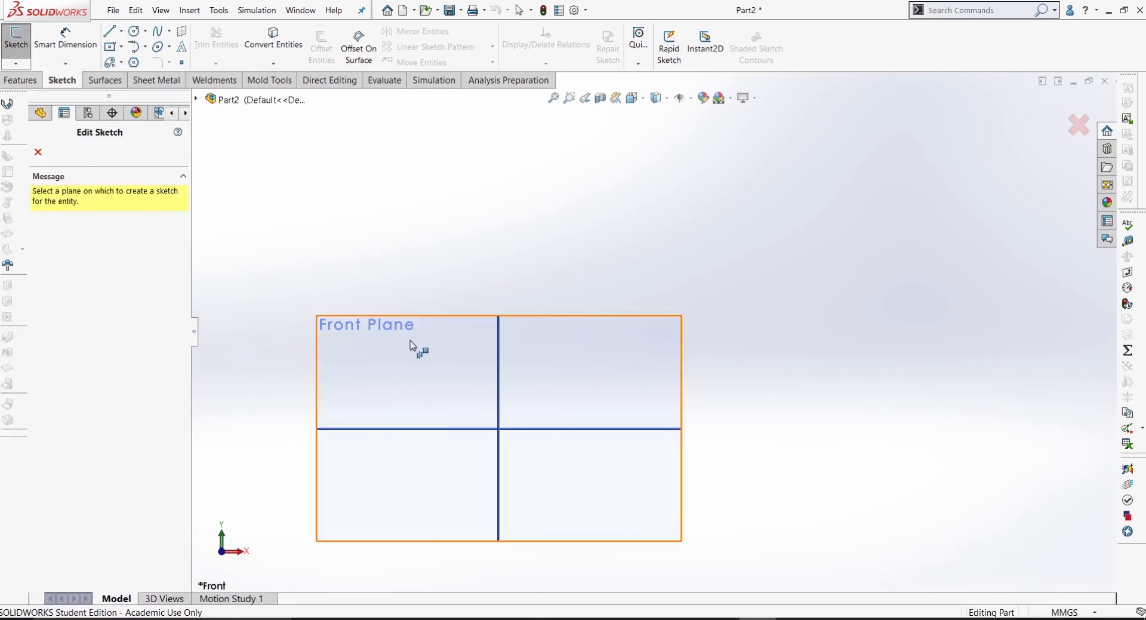
{"action": "left_click", "coordinate": [410, 341]}
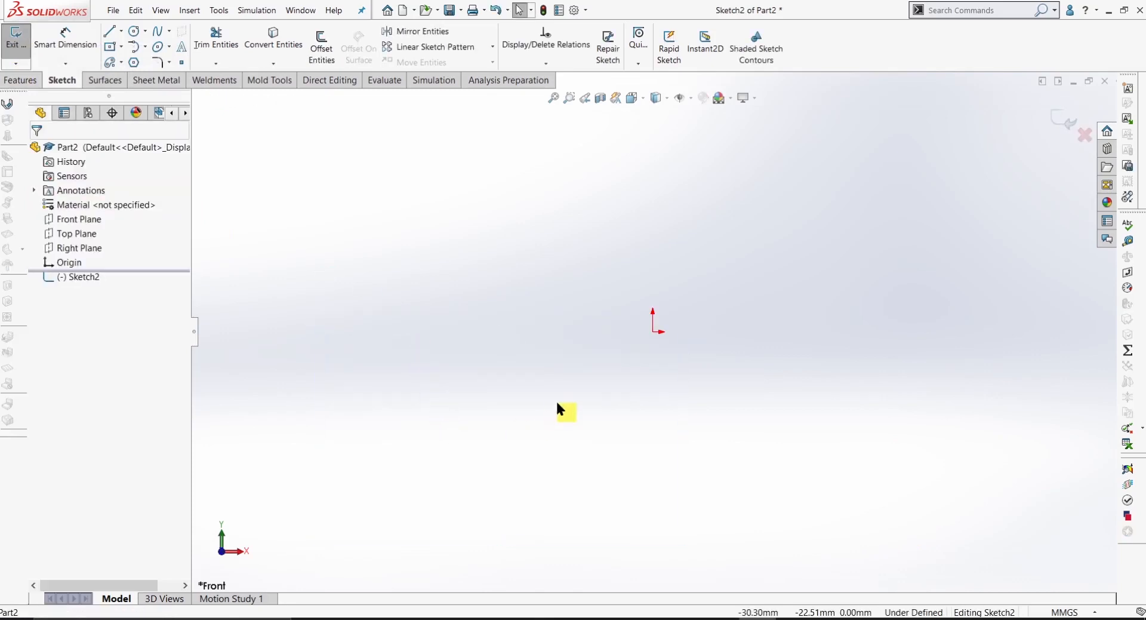
{"action": "left_click", "coordinate": [110, 32]}
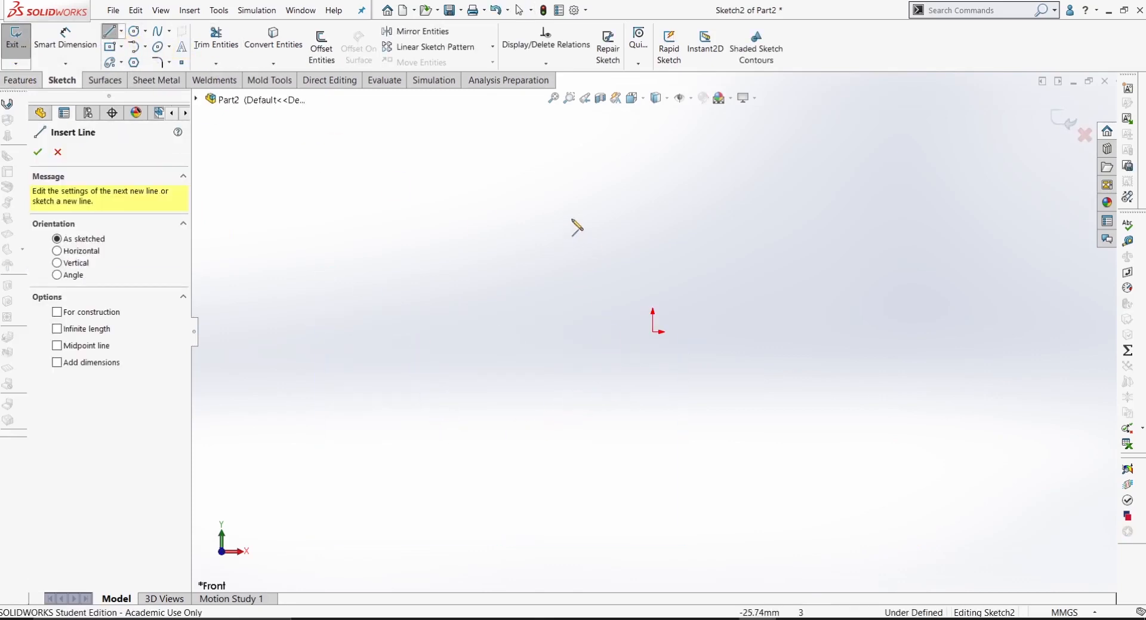
{"action": "left_click", "coordinate": [121, 31]}
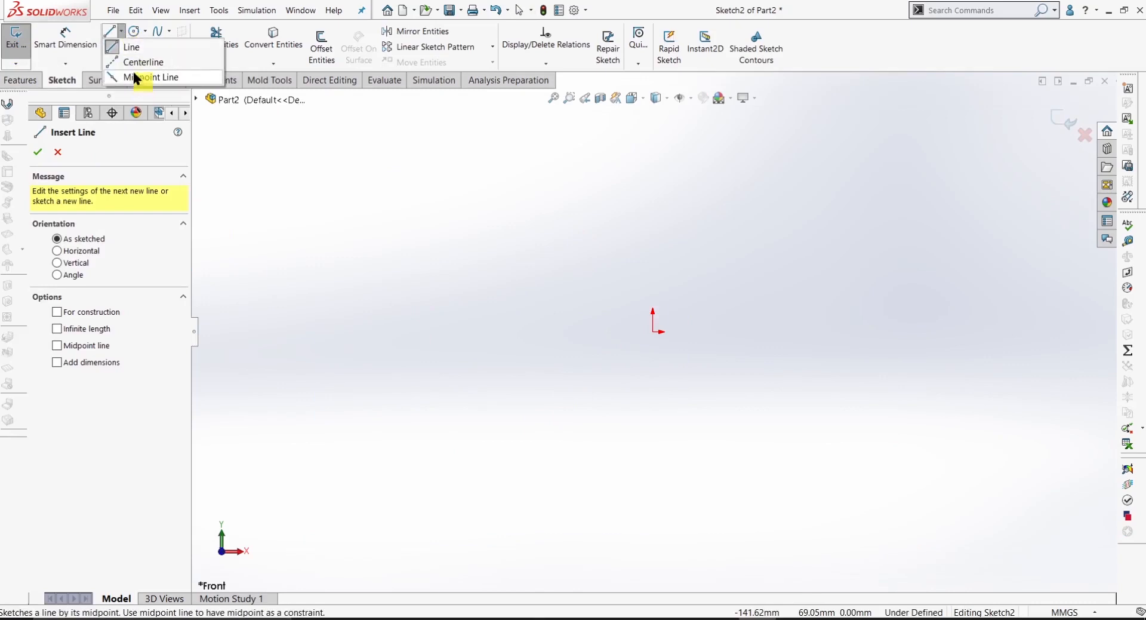
{"action": "left_click", "coordinate": [148, 63]}
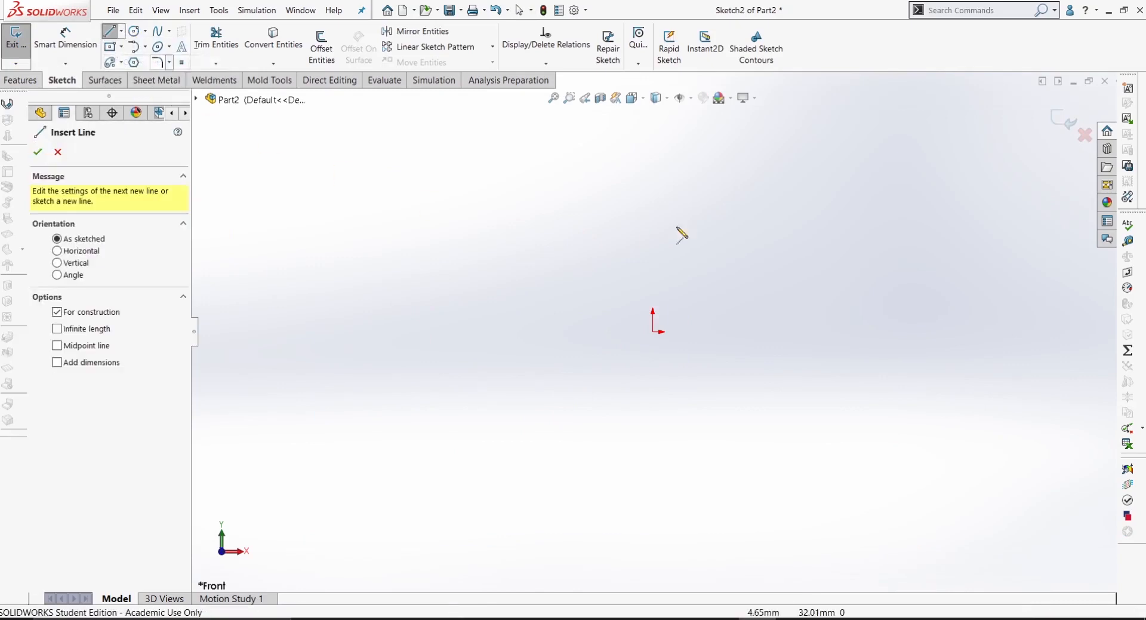
{"action": "left_click_drag", "start_coordinate": [653, 132], "coordinate": [653, 332]}
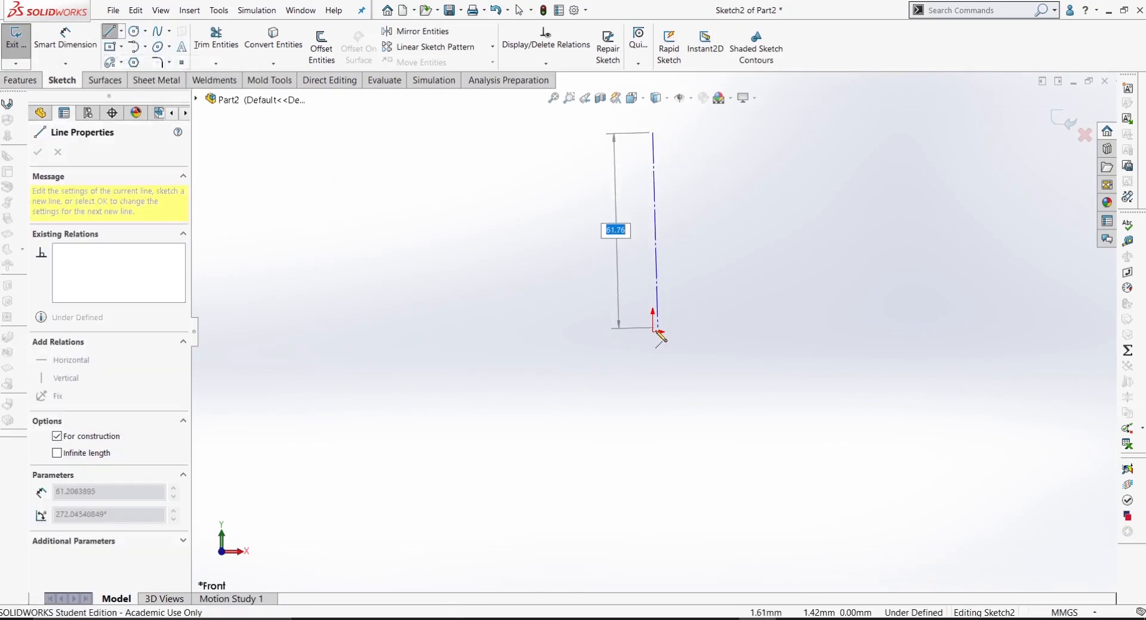
{"action": "right_click", "coordinate": [687, 322]}
{"action": "left_click", "coordinate": [718, 328]}
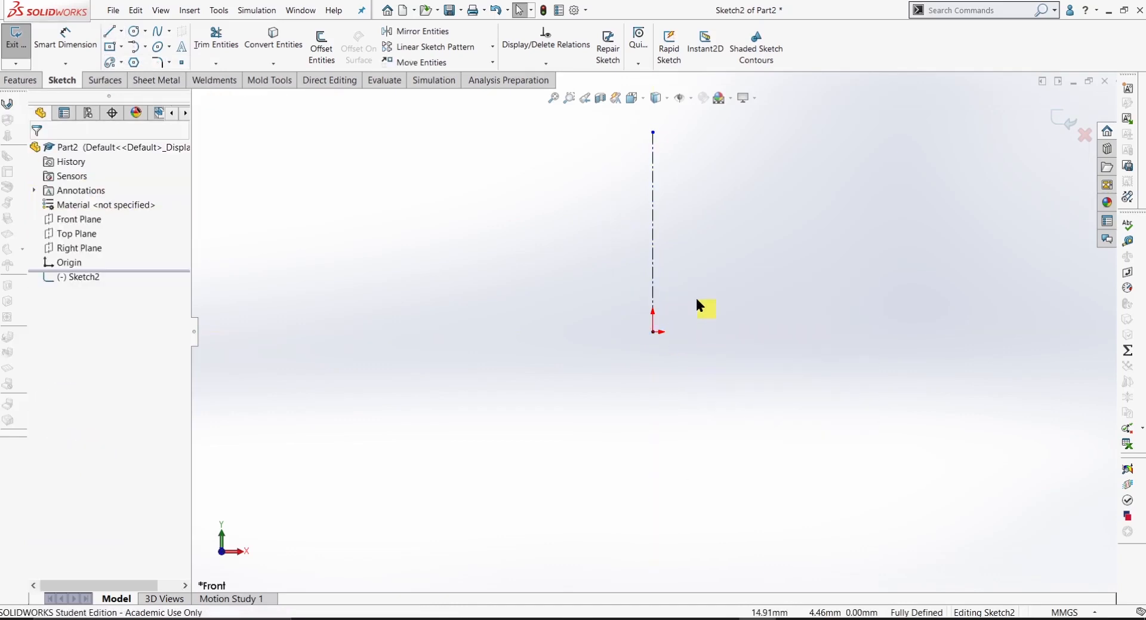
- Draw the half profile's connected bottom lines from the origin: about 39 mm to the right, 7 mm down and 16 mm to the right
{"action": "left_click", "coordinate": [116, 42]}
{"action": "left_click_drag", "start_coordinate": [654, 331], "coordinate": [775, 328]}
{"action": "left_click", "coordinate": [775, 331]}
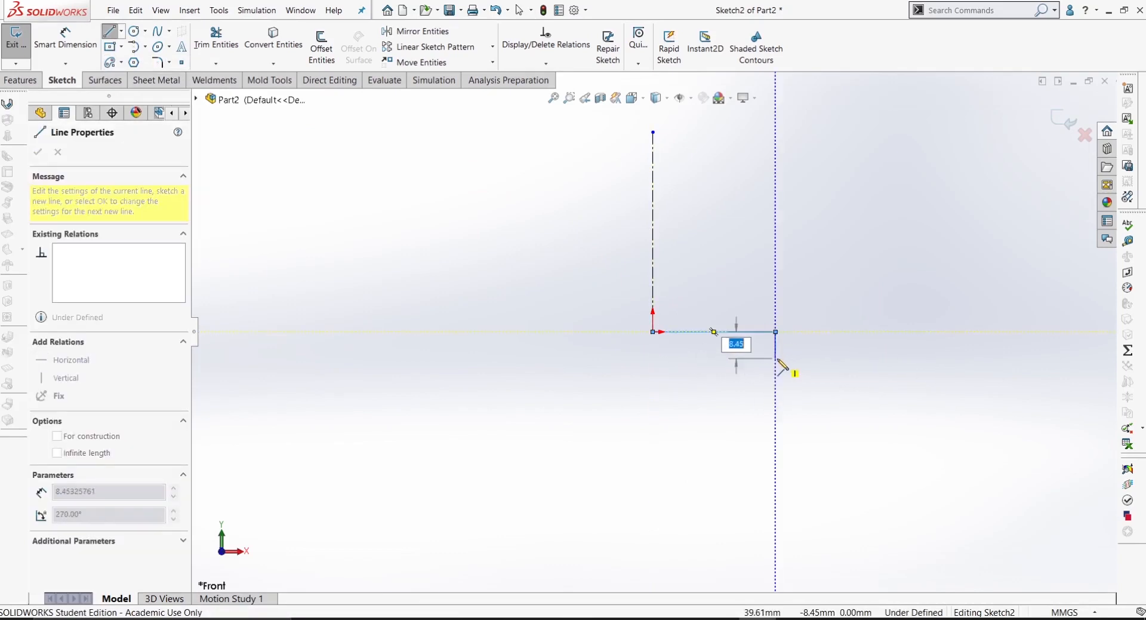
{"action": "left_click", "coordinate": [775, 354]}
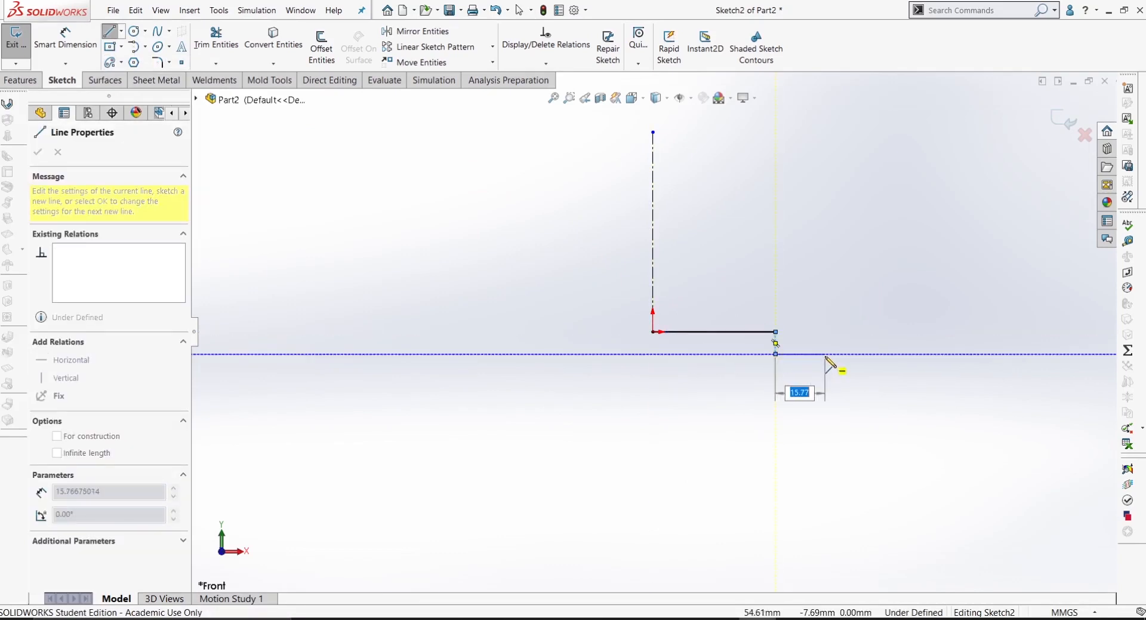
{"action": "left_click", "coordinate": [825, 354]}
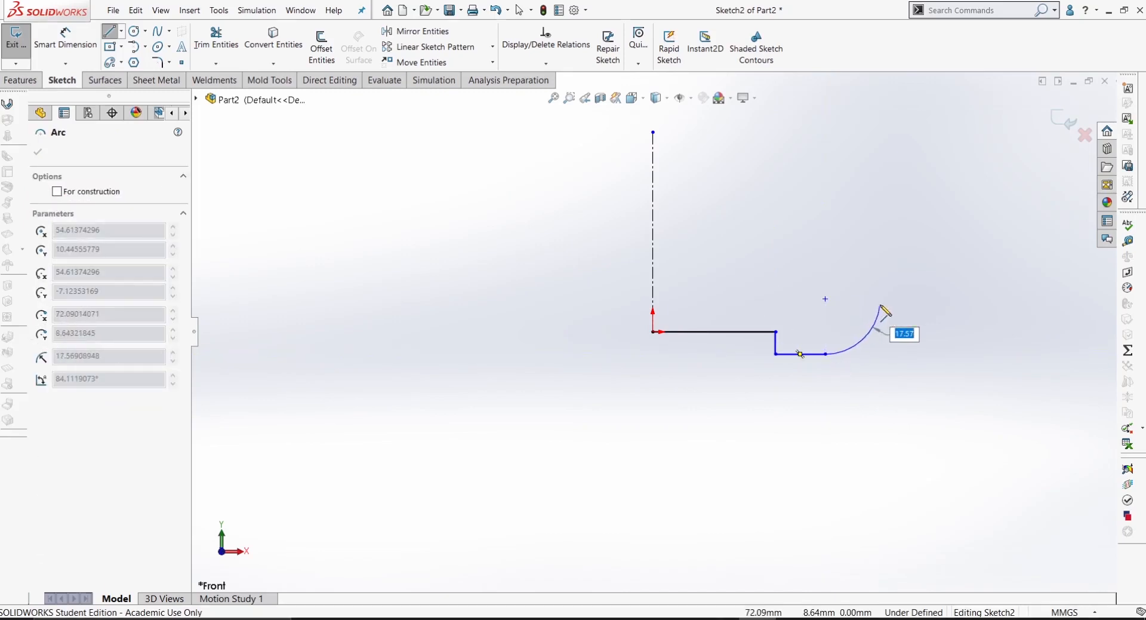
- Continue the profile with a tangent corner arc of about 17.6 mm radius, a vertical line about 47 mm up and a 17 mm top line inward
{"action": "left_click", "coordinate": [880, 305]}
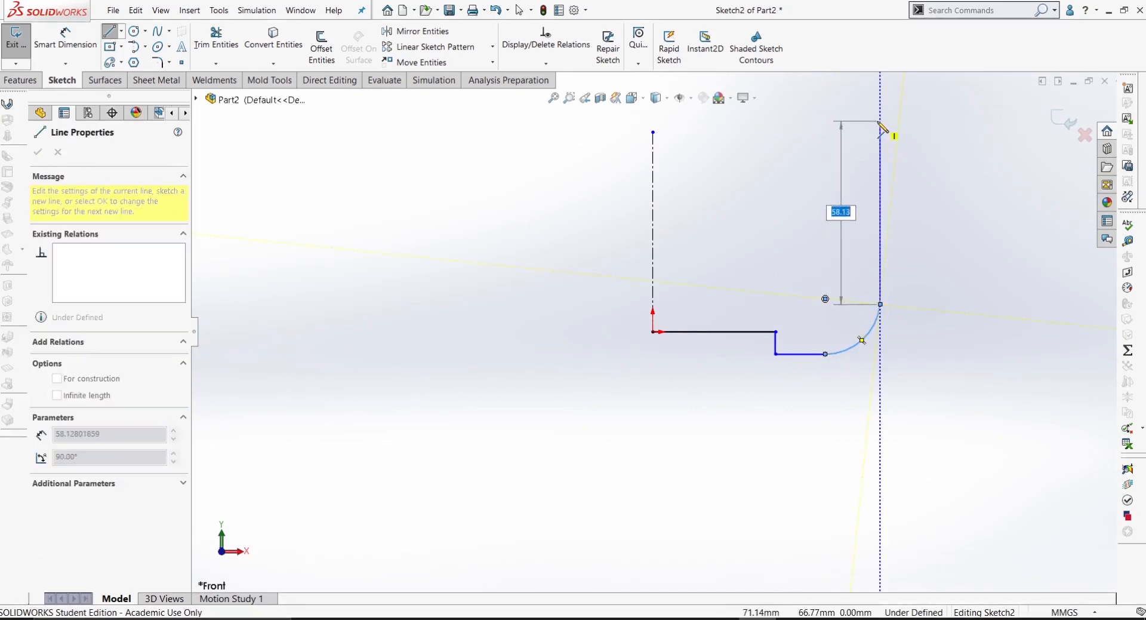
{"action": "left_click", "coordinate": [881, 158]}
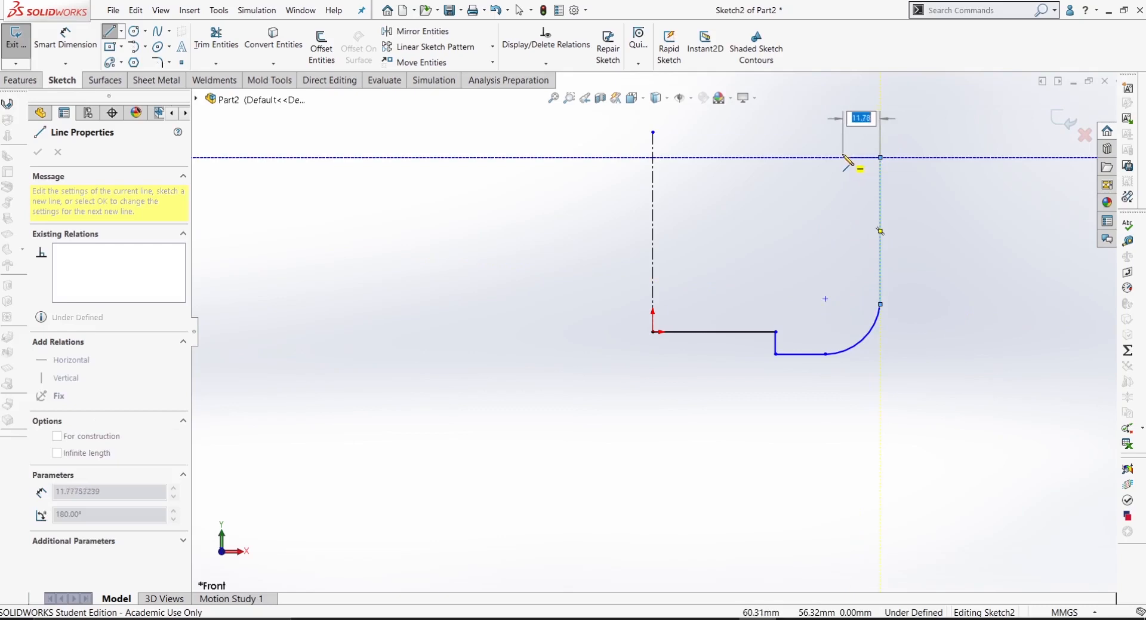
{"action": "left_click", "coordinate": [825, 157]}
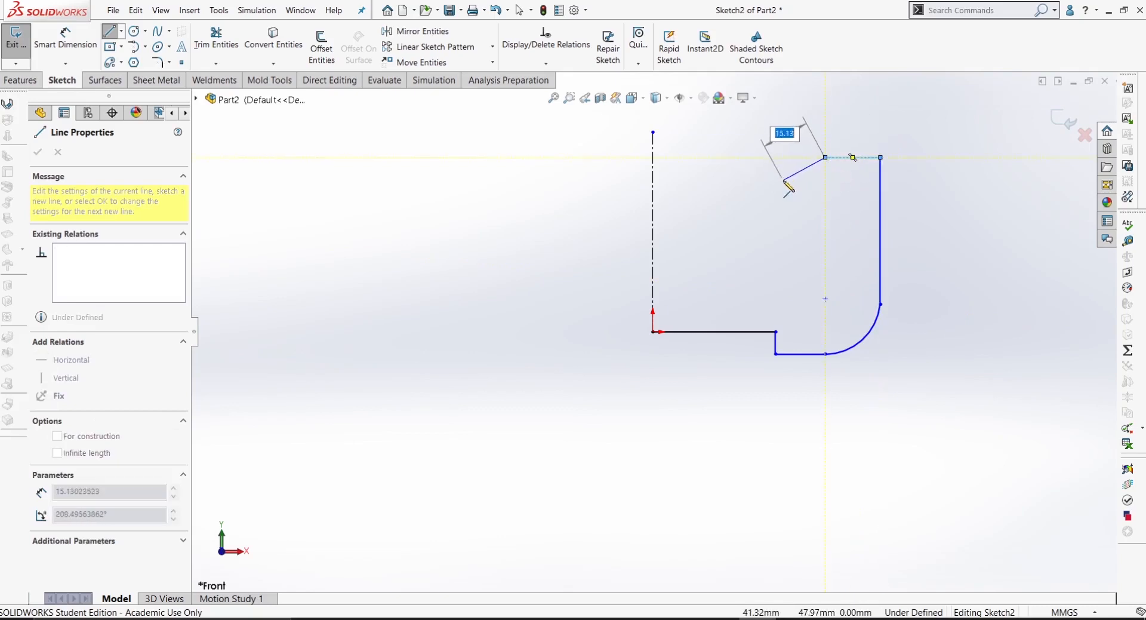
{"action": "key", "text": "Escape"}
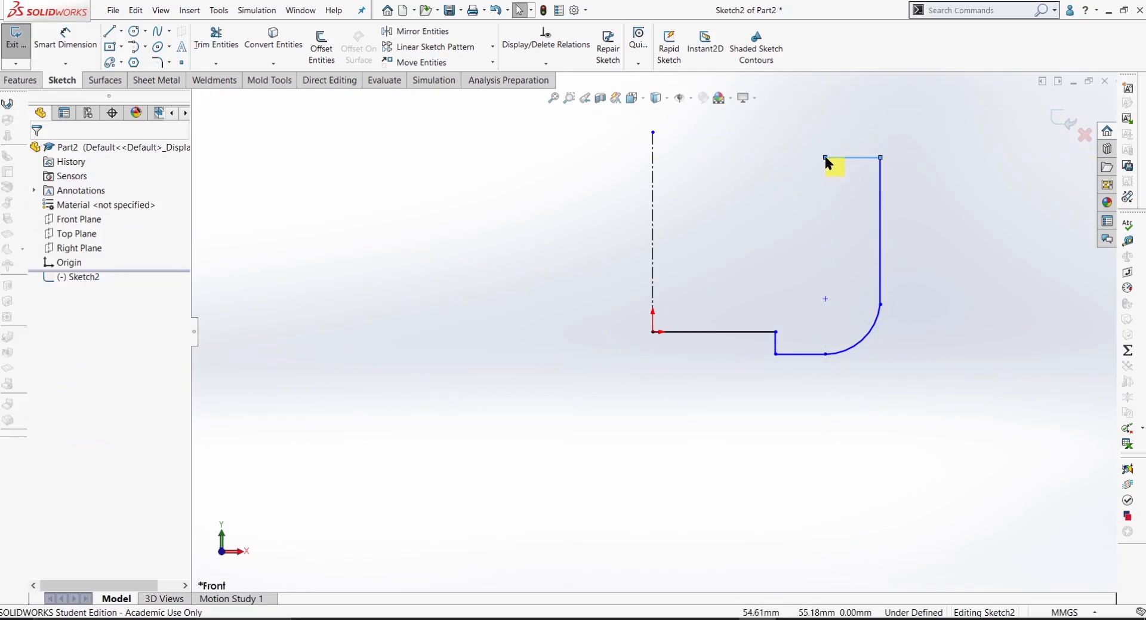
- Extend the top line inward to about 27 mm and draw an arc of about 44.5 mm radius from its end to the centerline
{"action": "left_click_drag", "start_coordinate": [825, 158], "coordinate": [798, 160]}
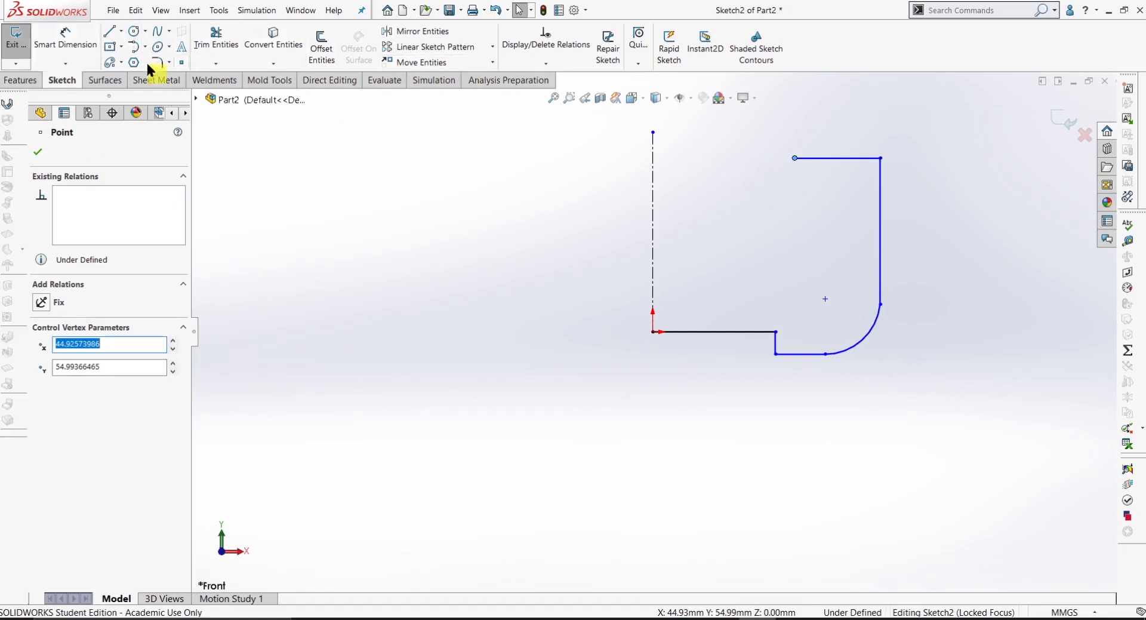
{"action": "left_click", "coordinate": [110, 31]}
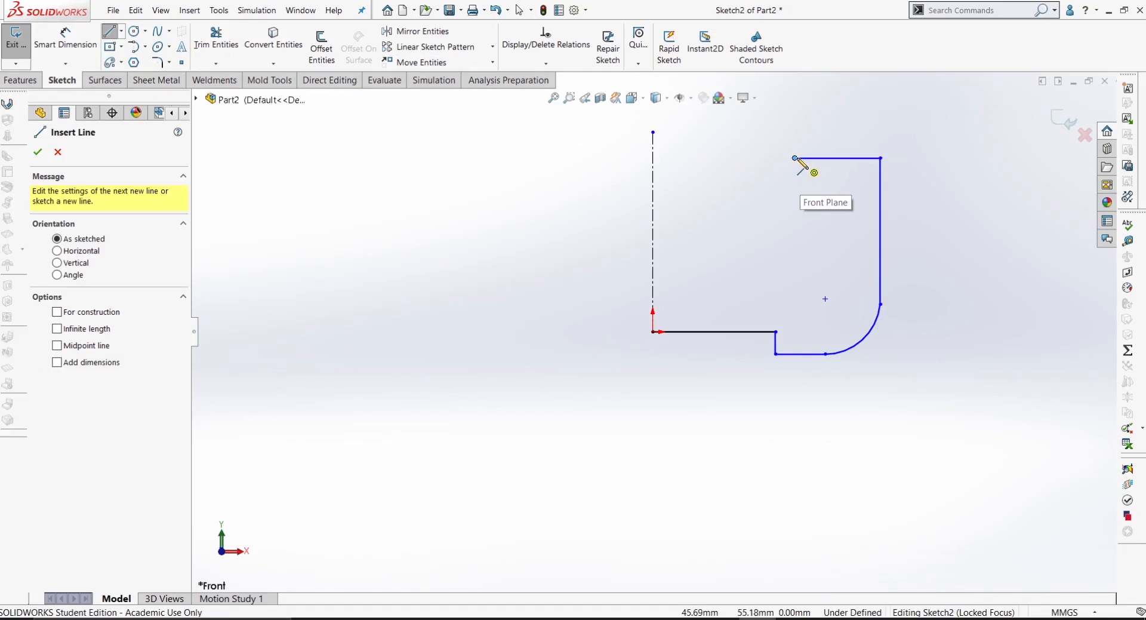
{"action": "left_click", "coordinate": [795, 158]}
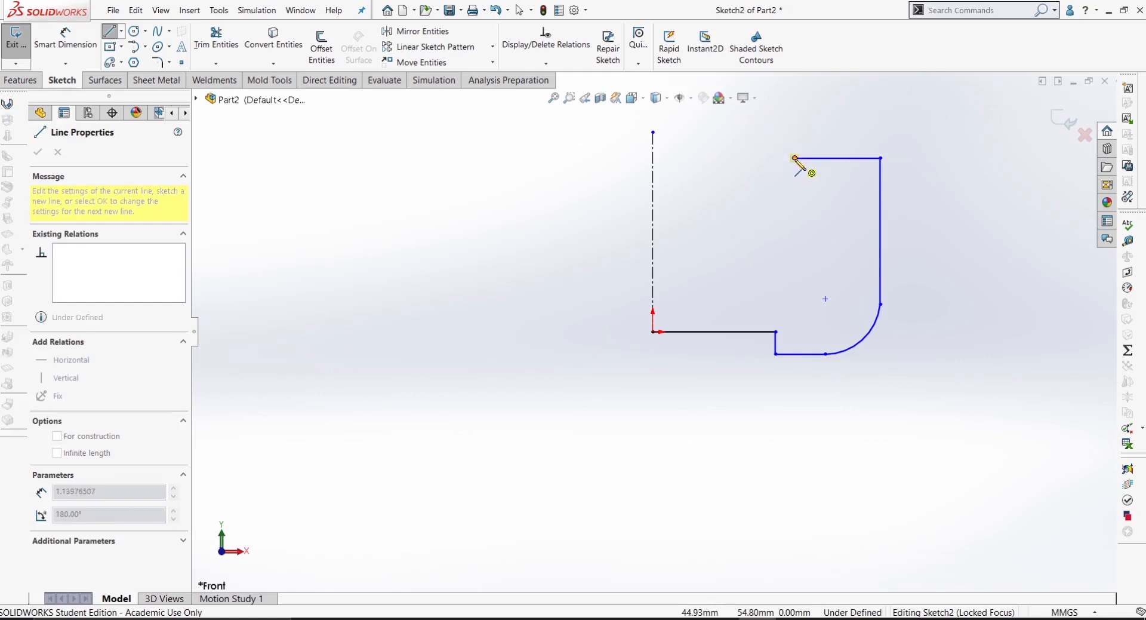
{"action": "left_click", "coordinate": [653, 299]}
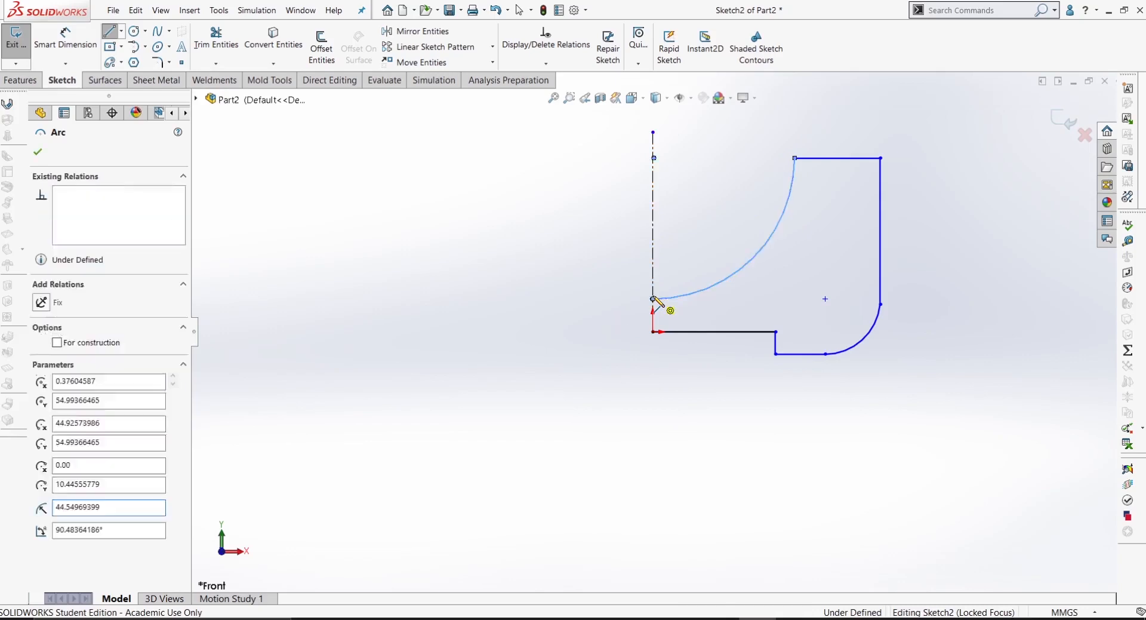
{"action": "right_click", "coordinate": [630, 276]}
{"action": "left_click", "coordinate": [629, 278]}
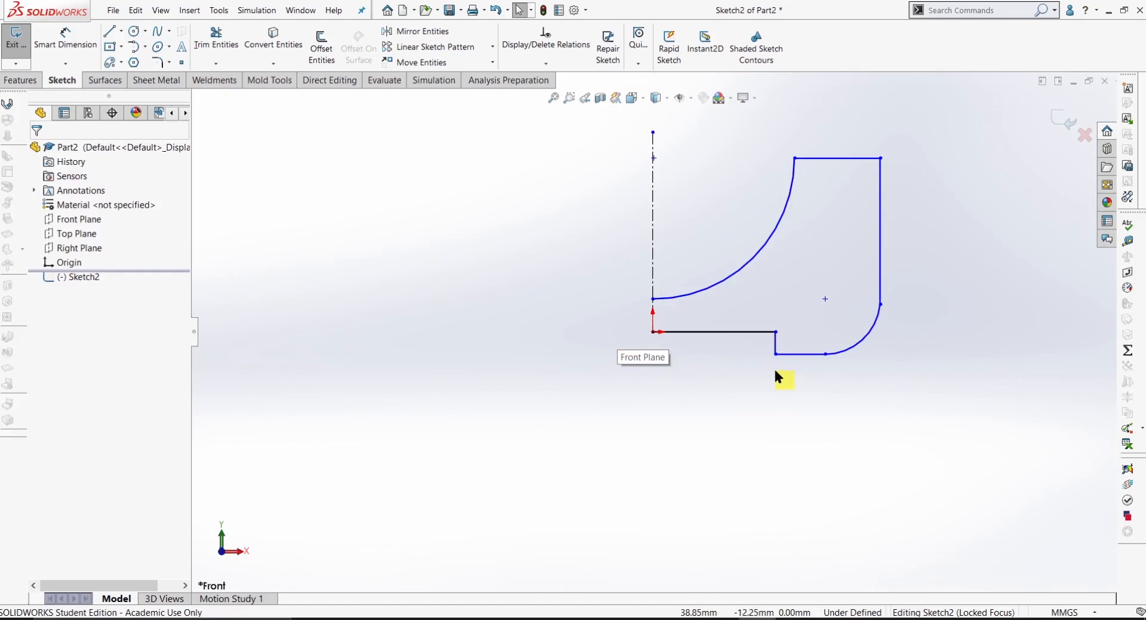
- Dimension the bracket's overall width symmetrically about the centerline from the outer vertical line as 180 mm
{"action": "right_click_drag", "start_coordinate": [775, 370], "coordinate": [757, 319]}
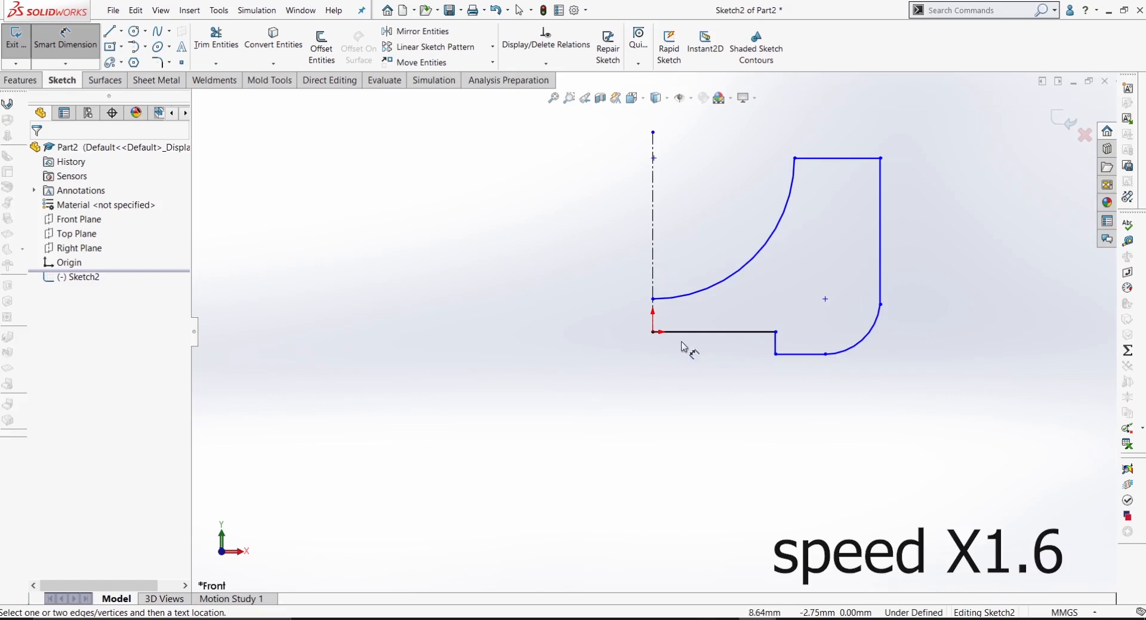
{"action": "left_click", "coordinate": [880, 287]}
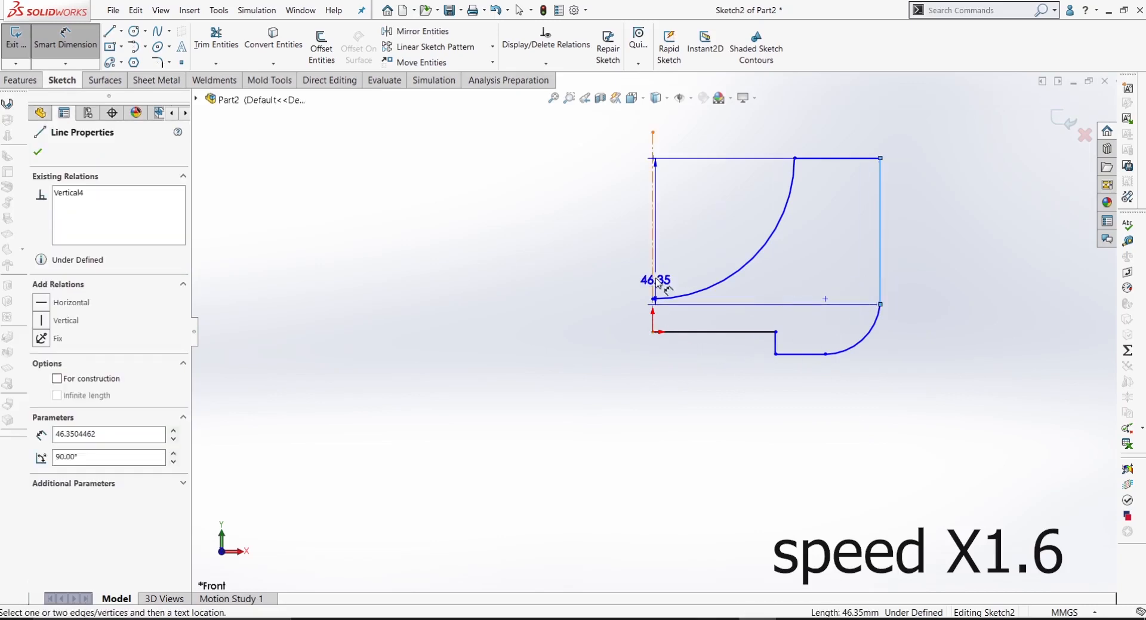
{"action": "left_click", "coordinate": [653, 286]}
{"action": "left_click", "coordinate": [600, 469]}
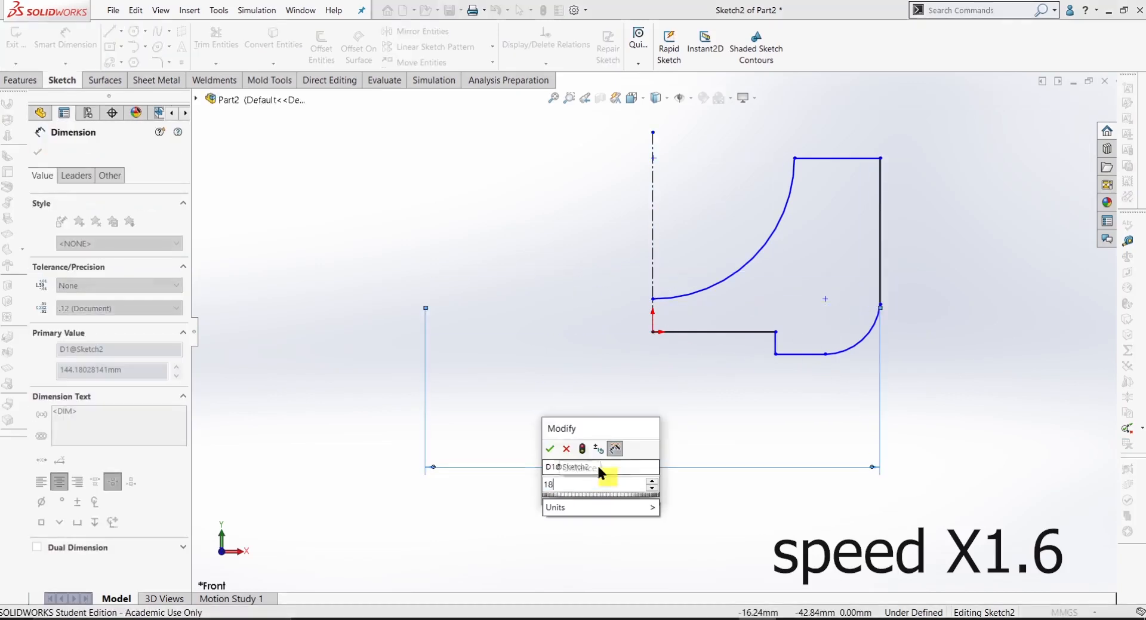
{"action": "type", "text": "180"}
{"action": "key", "text": "Return"}
- Dimension the bottom recess's full width about the centerline from the short vertical step line as 120 mm
{"action": "left_click", "coordinate": [750, 332]}
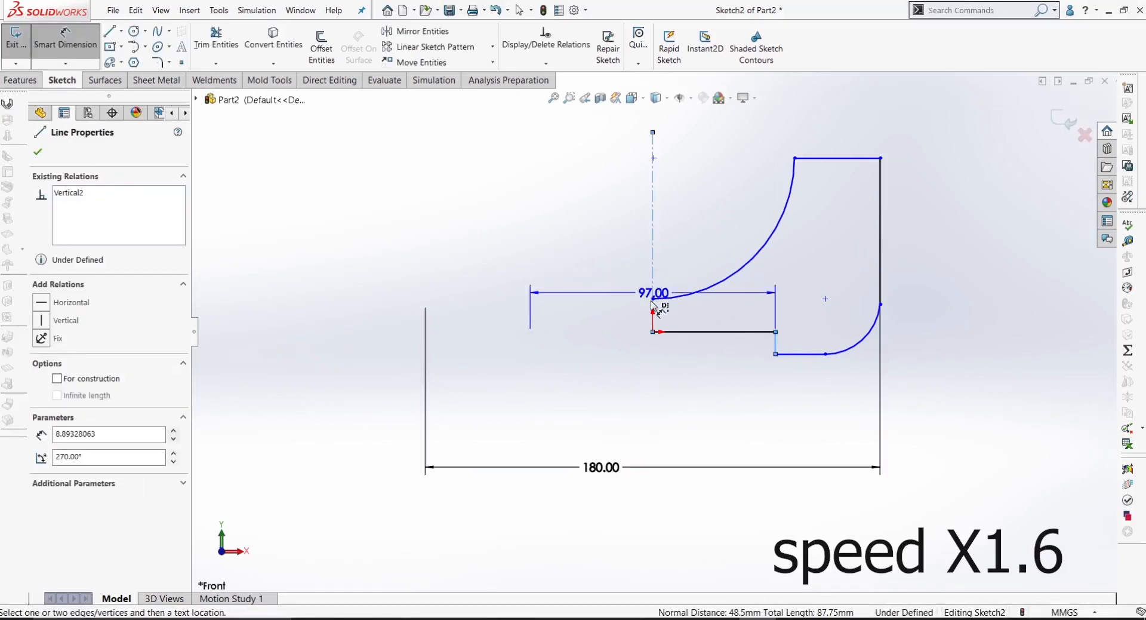
{"action": "left_click", "coordinate": [650, 421]}
{"action": "type", "text": "120"}
{"action": "key", "text": "Return"}
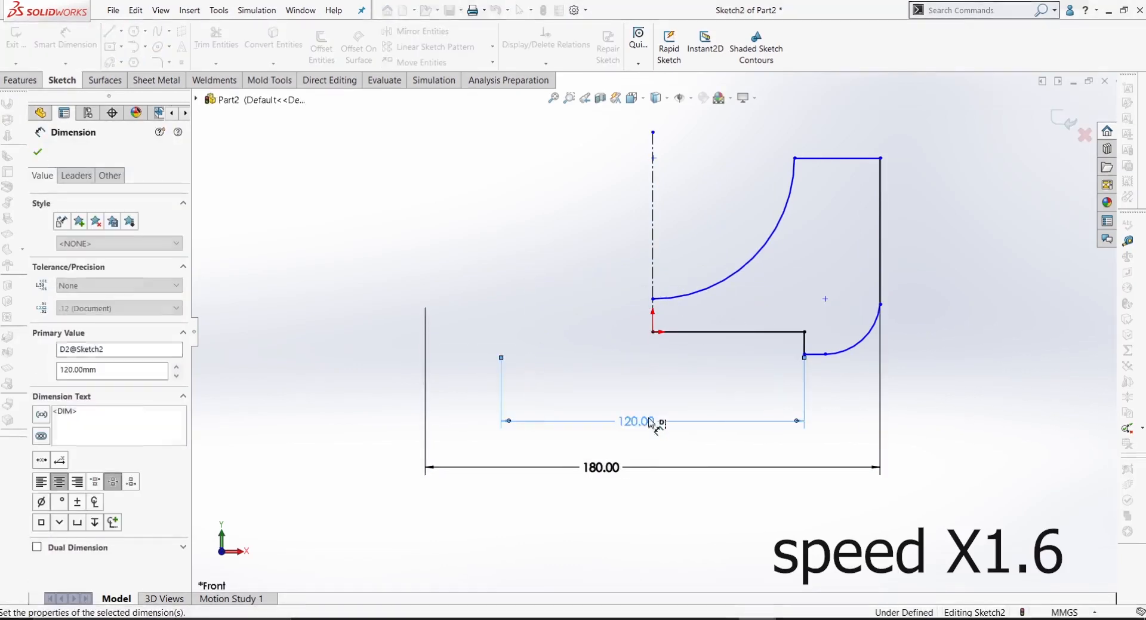
- Dimension the top horizontal line's length as 30 mm
{"action": "left_click", "coordinate": [837, 159]}
{"action": "scroll", "coordinate": [846, 119], "scroll_direction": "up", "scroll_amount": 2}
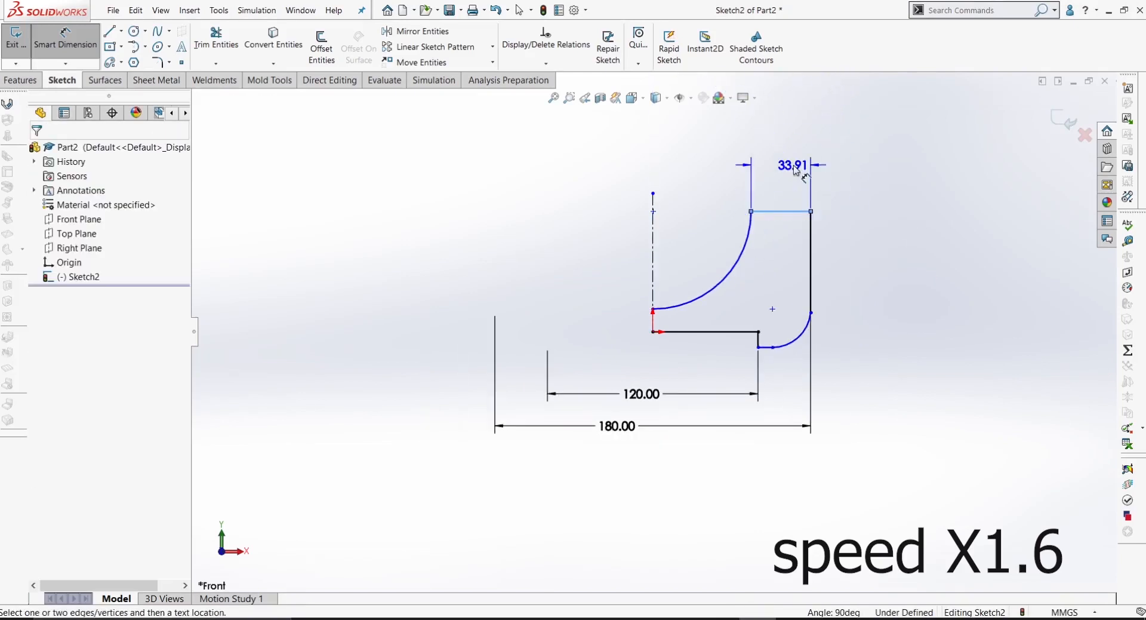
{"action": "left_click", "coordinate": [820, 161]}
{"action": "type", "text": "30"}
{"action": "key", "text": "Return"}
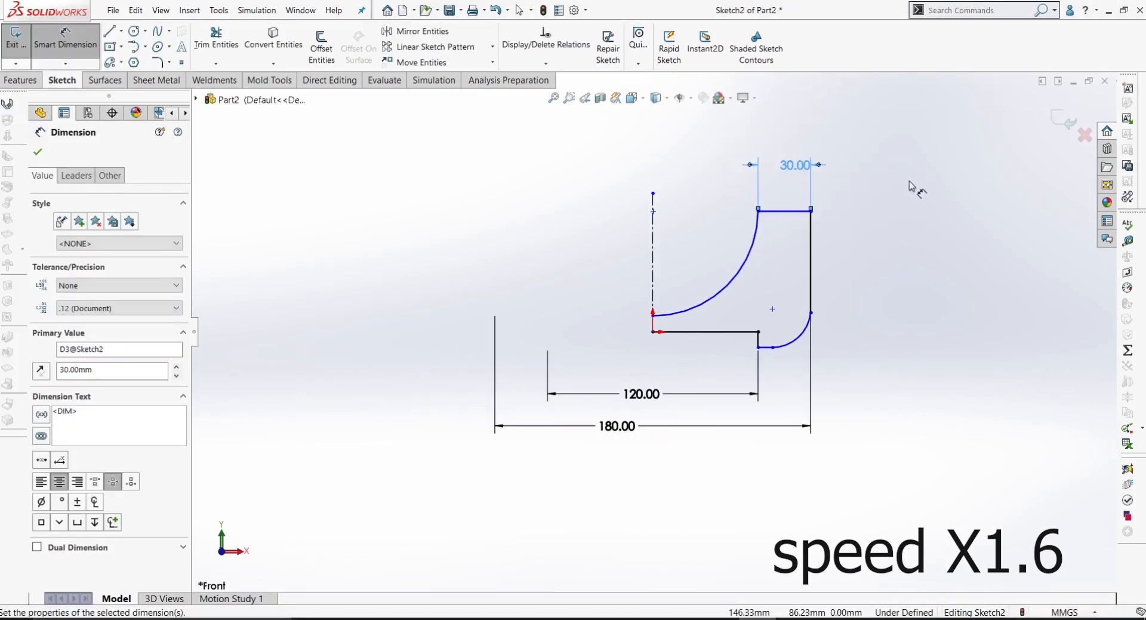
- Dimension the bracket's total height from the lowest horizontal line to the top line as 80 mm
{"action": "left_click", "coordinate": [765, 347]}
{"action": "left_click", "coordinate": [792, 213]}
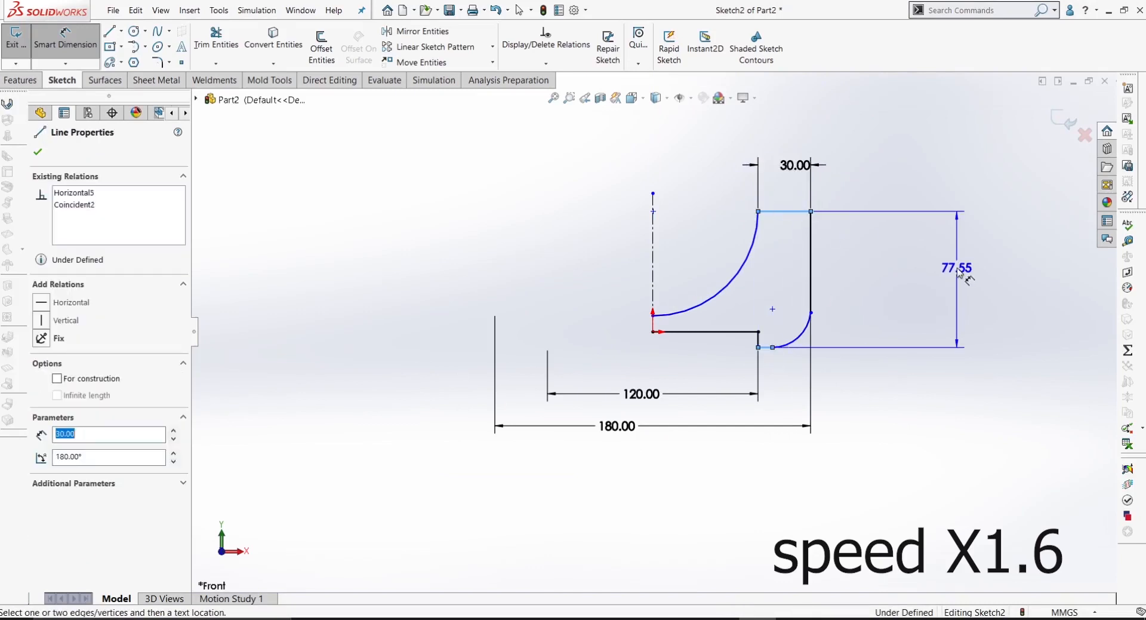
{"action": "left_click", "coordinate": [959, 265]}
{"action": "type", "text": "80"}
{"action": "key", "text": "Return"}
- Dimension the lower outer corner arc with a radius of 20 mm
{"action": "scroll", "coordinate": [832, 385], "scroll_direction": "down", "scroll_amount": 3}
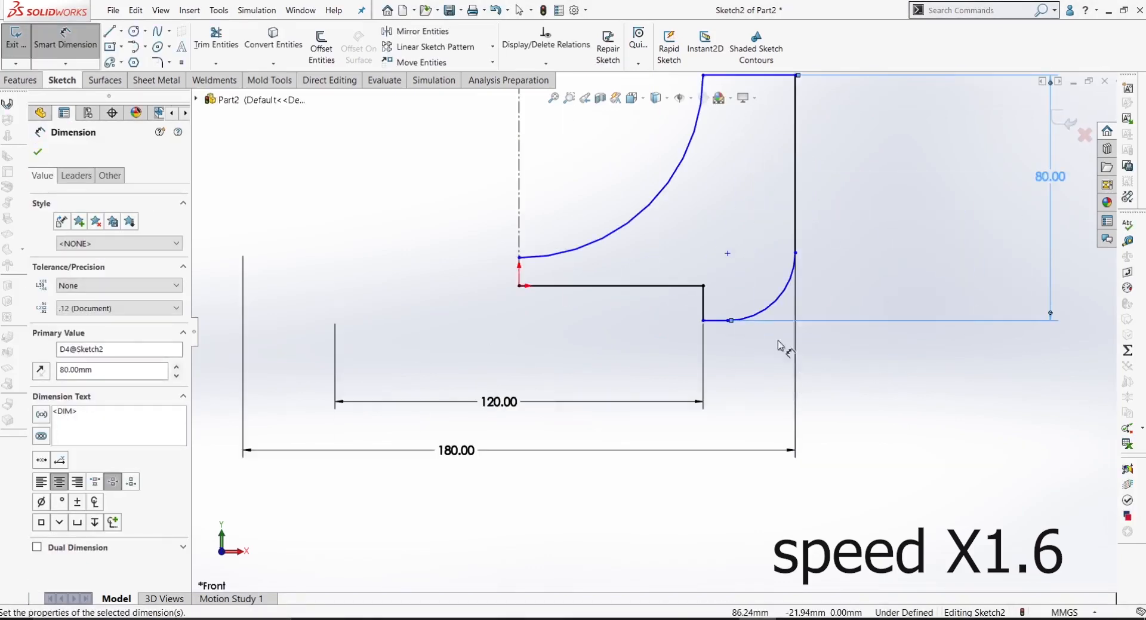
{"action": "left_click", "coordinate": [780, 295]}
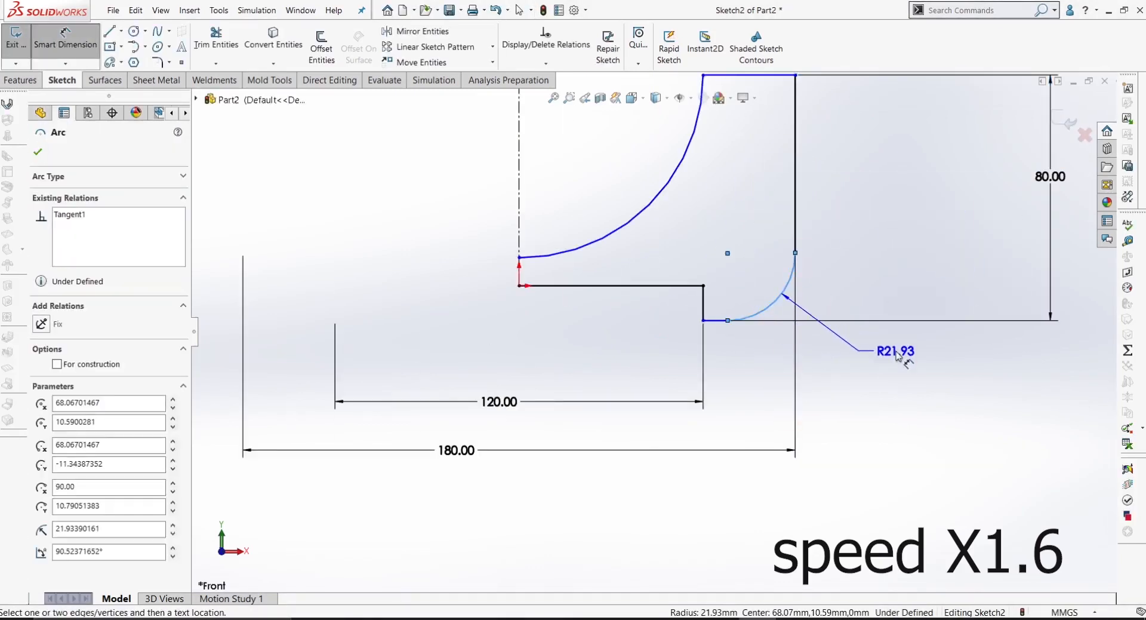
{"action": "left_click", "coordinate": [892, 354]}
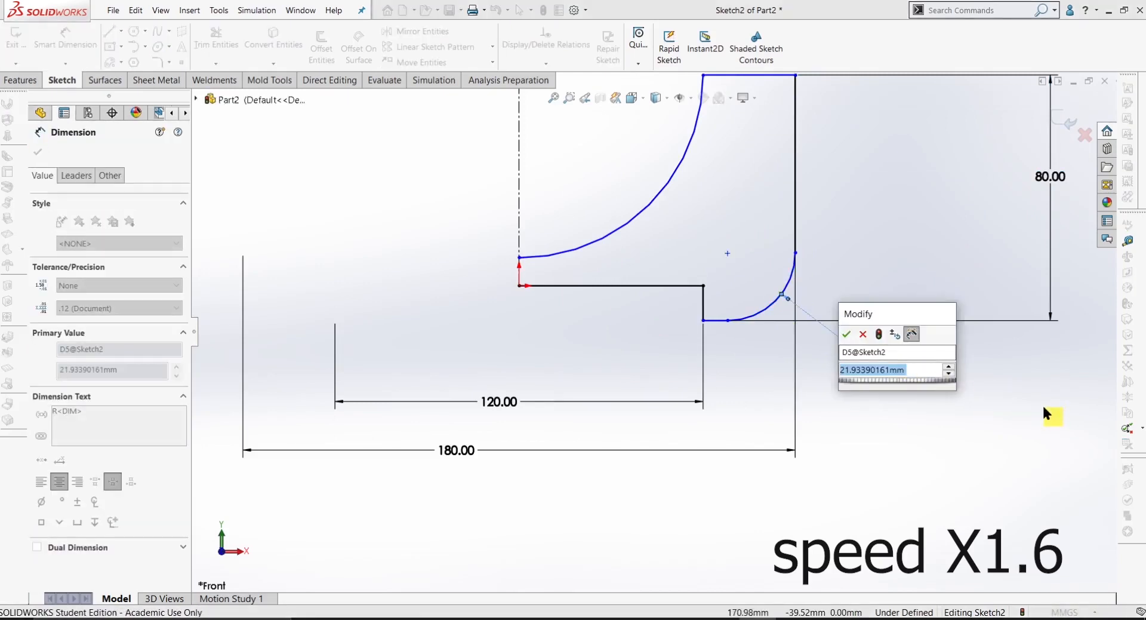
{"action": "type", "text": "20"}
{"action": "key", "text": "Return"}
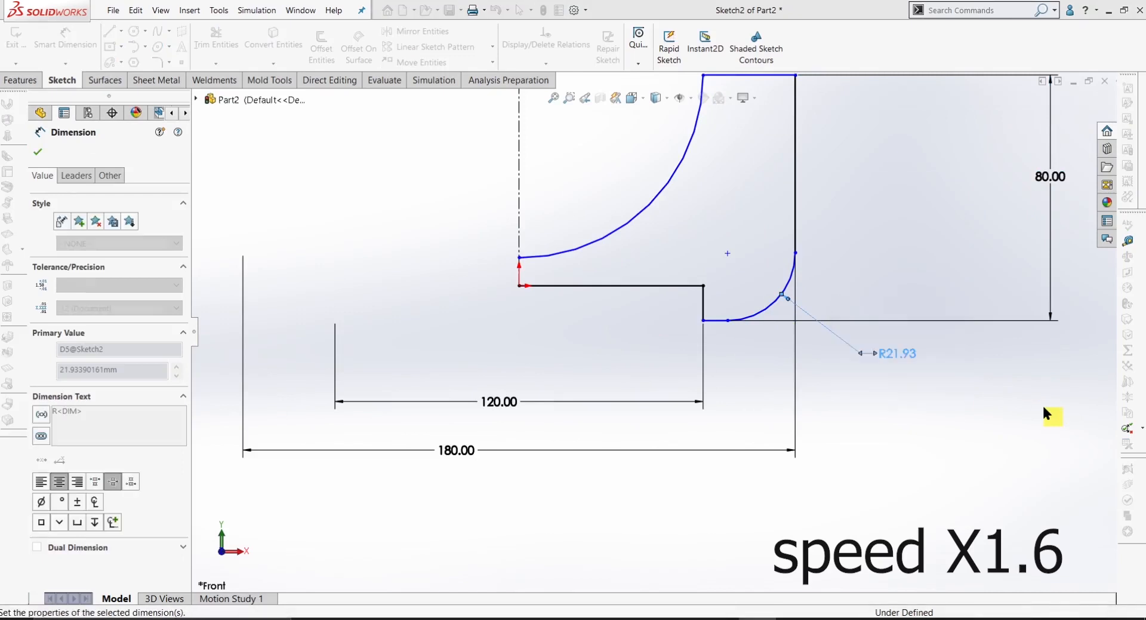
{"action": "left_click", "coordinate": [712, 322]}
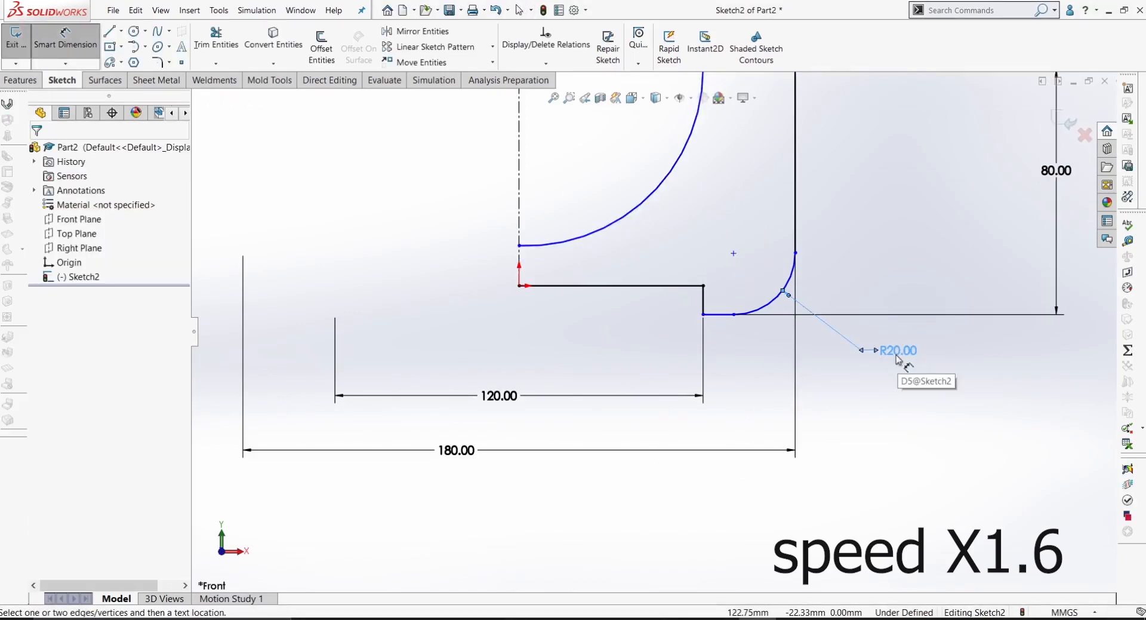
- Dimension the short vertical step line at the bottom recess as 10 mm
{"action": "key", "text": "z"}
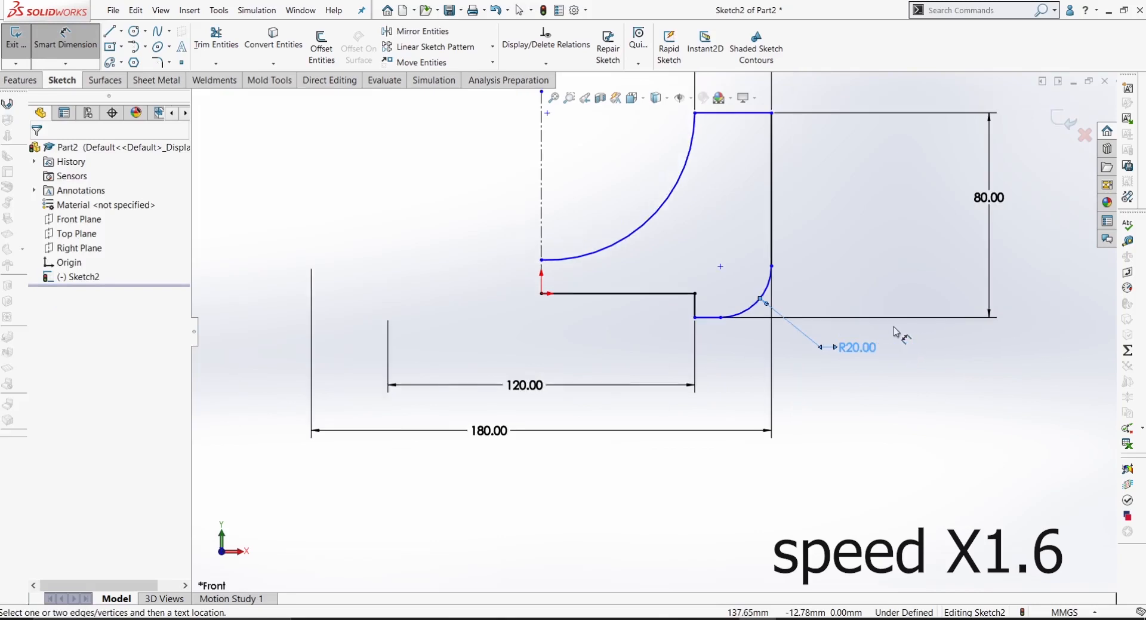
{"action": "left_click", "coordinate": [694, 304]}
{"action": "left_click", "coordinate": [891, 311]}
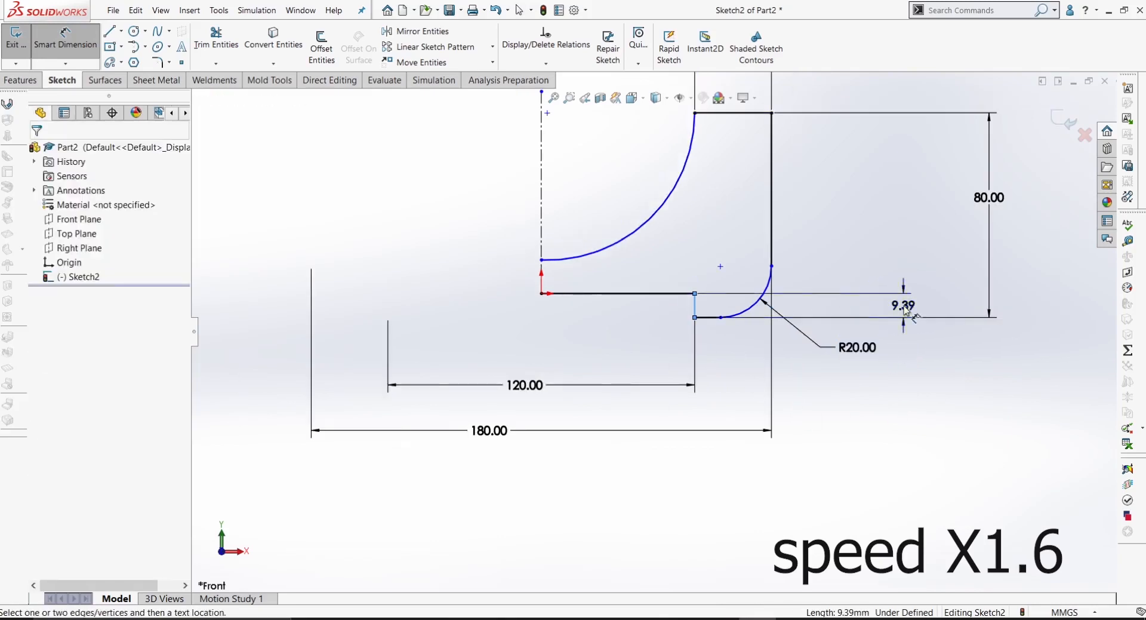
{"action": "type", "text": "10"}
{"action": "key", "text": "Return"}
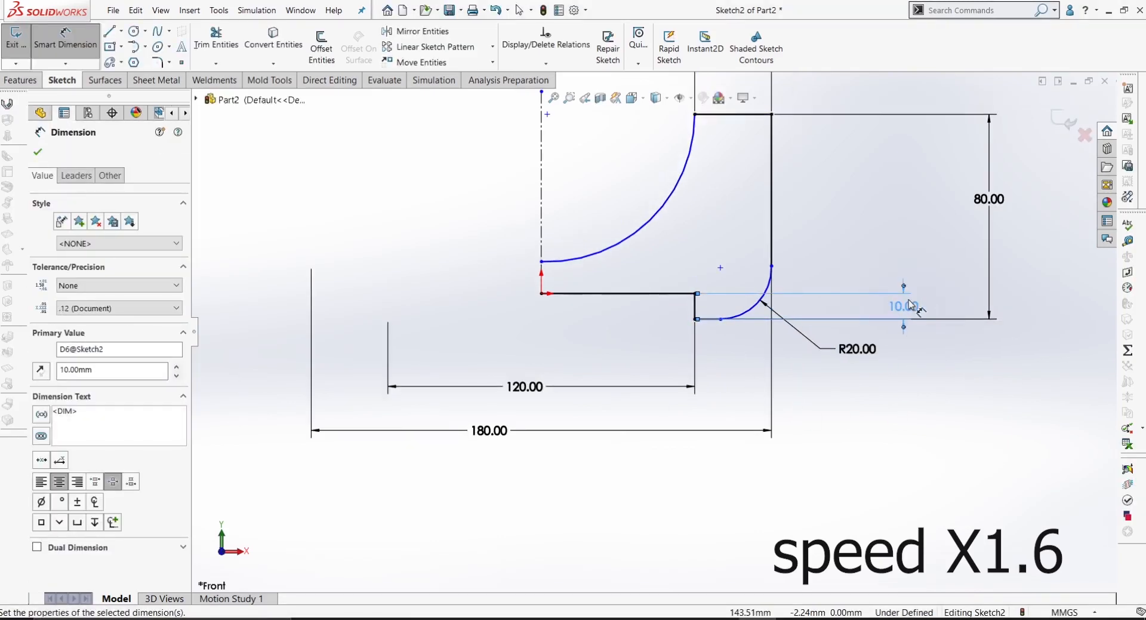
- Dimension the large recess arc with a radius of 60 mm and finish dimensioning
{"action": "scroll", "coordinate": [924, 280], "scroll_direction": "up", "scroll_amount": 2}
{"action": "scroll", "coordinate": [794, 254], "scroll_direction": "down", "scroll_amount": 1}
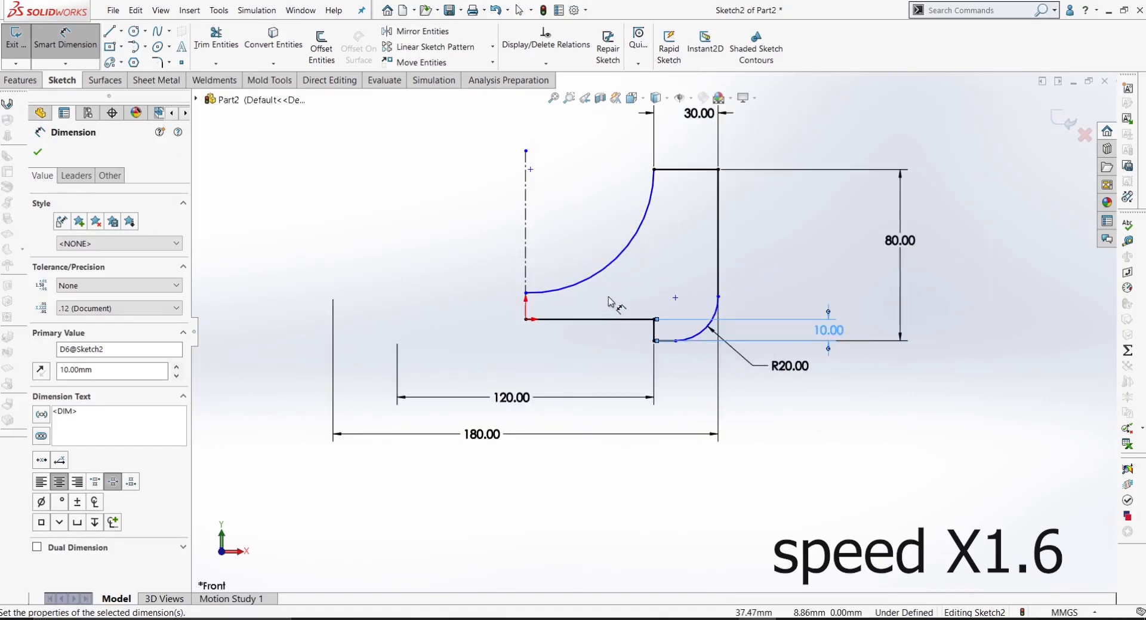
{"action": "left_click", "coordinate": [611, 270]}
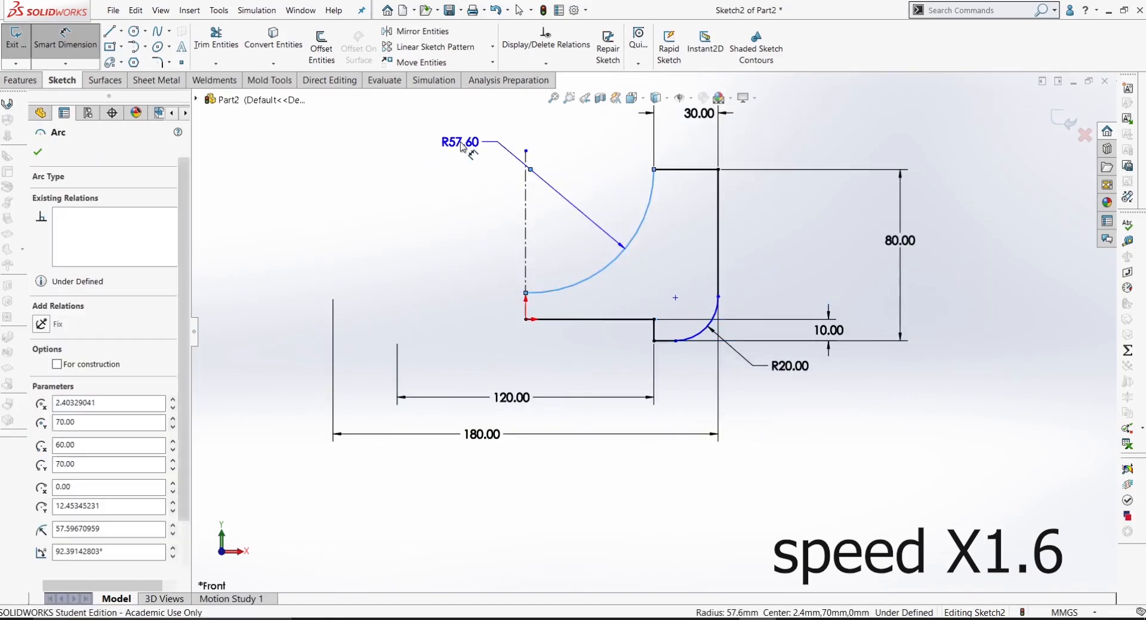
{"action": "left_click", "coordinate": [461, 146]}
{"action": "type", "text": "60"}
{"action": "key", "text": "Return"}
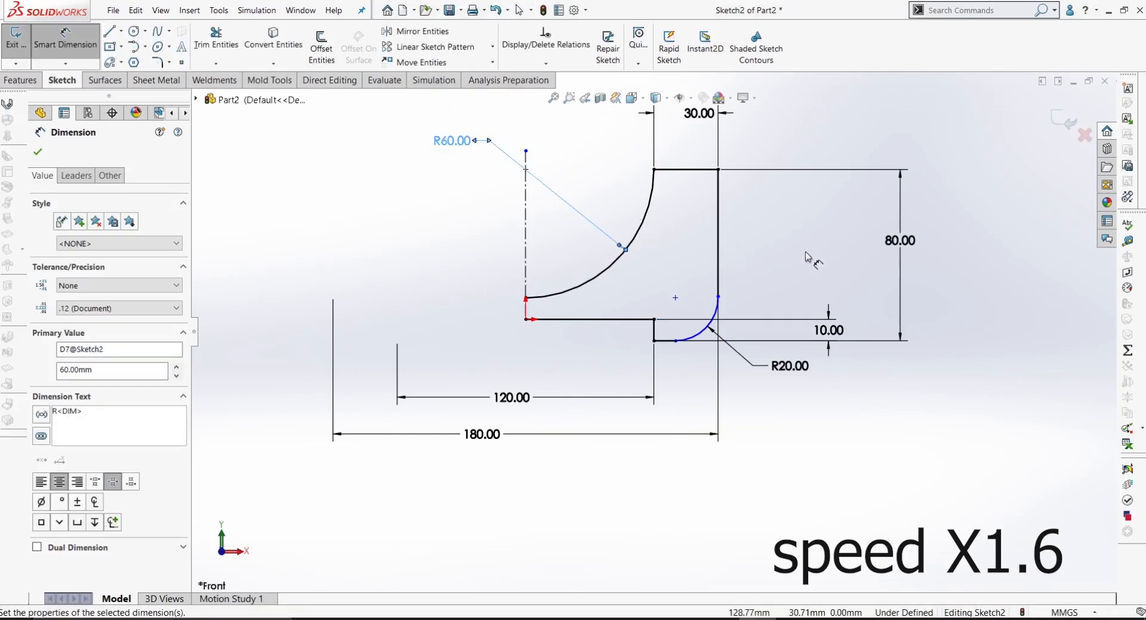
{"action": "scroll", "coordinate": [509, 411], "scroll_direction": "up", "scroll_amount": 1}
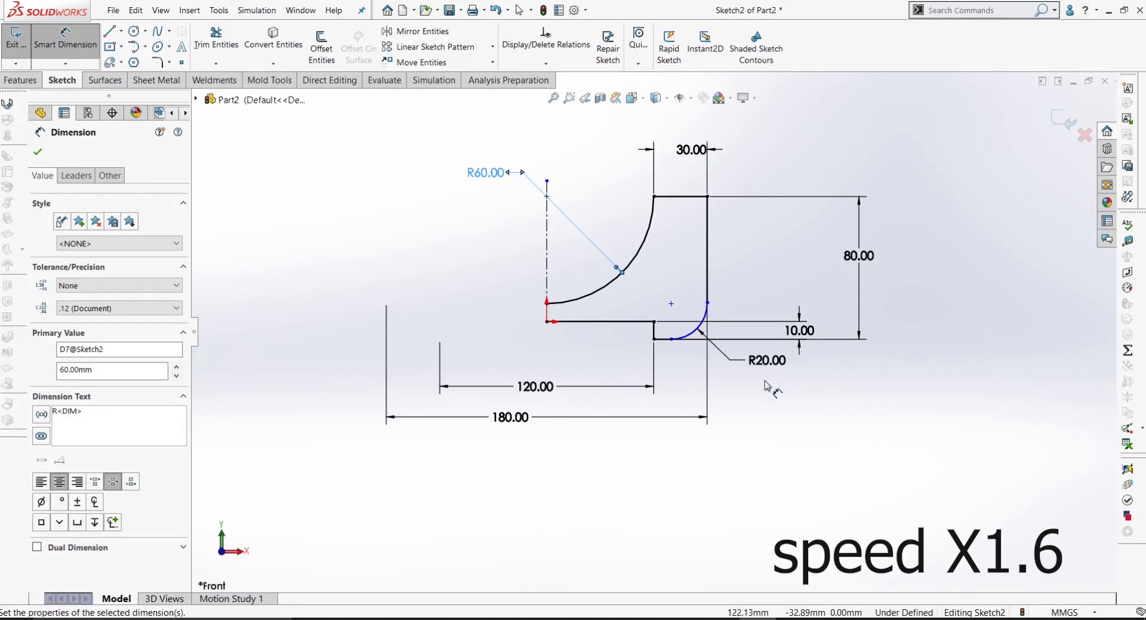
{"action": "key", "text": "Escape"}
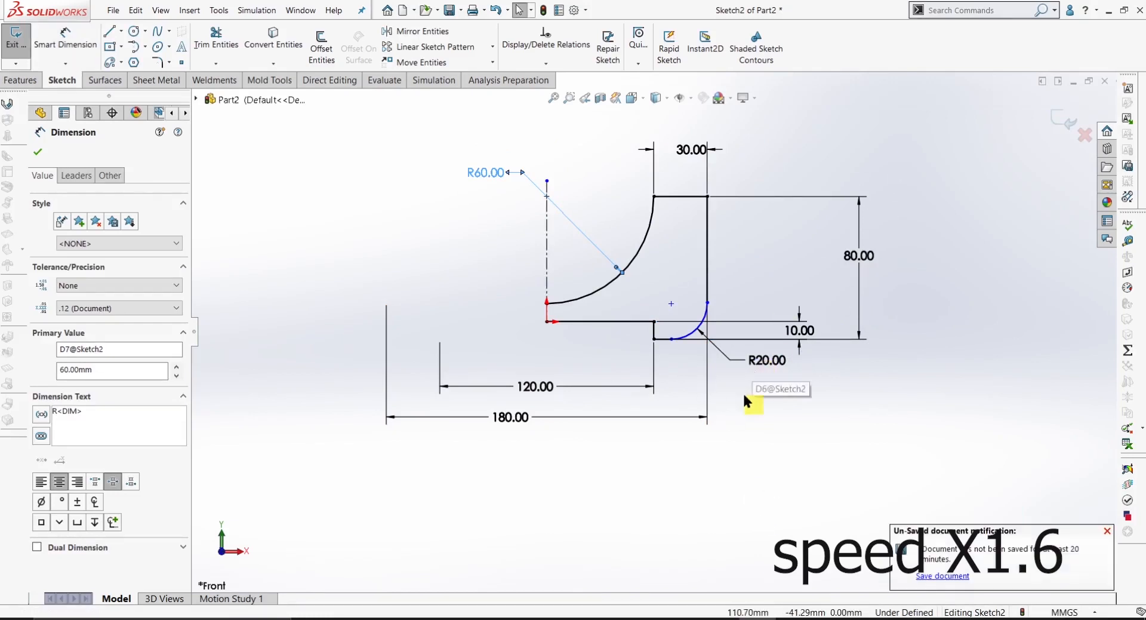
- Test the R20 corner arc's remaining freedom by moving it and examine where it meets the outer vertical line
{"action": "scroll", "coordinate": [746, 394], "scroll_direction": "down", "scroll_amount": 2}
{"action": "left_click_drag", "start_coordinate": [765, 333], "coordinate": [782, 360]}
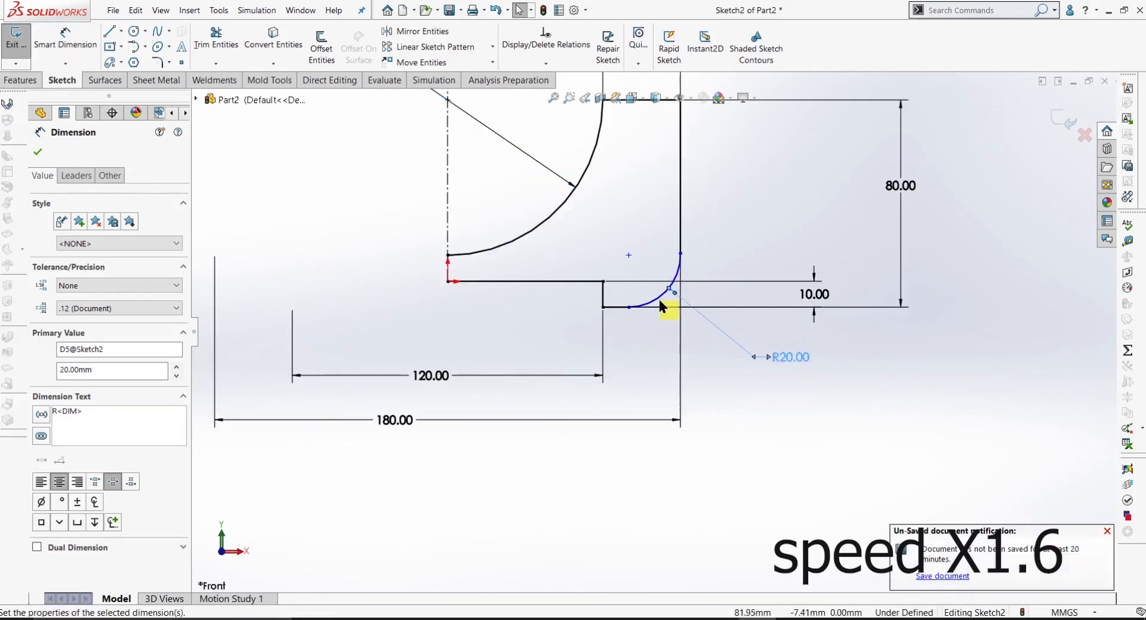
{"action": "left_click_drag", "start_coordinate": [660, 300], "coordinate": [636, 302]}
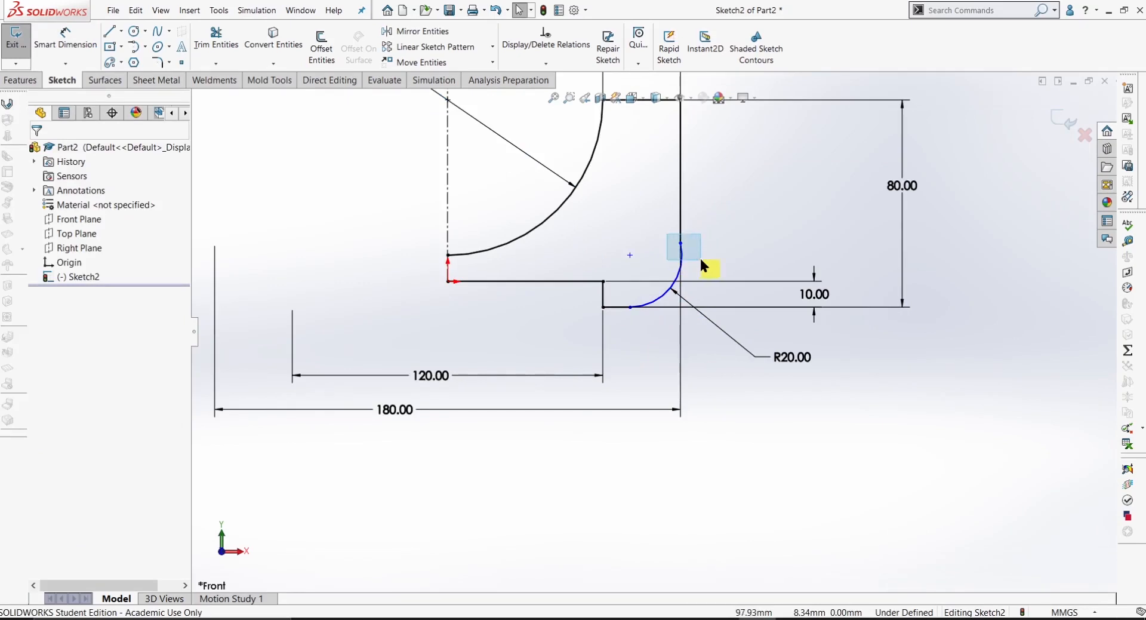
{"action": "left_click_drag", "start_coordinate": [701, 259], "coordinate": [667, 295]}
{"action": "left_click_drag", "start_coordinate": [703, 228], "coordinate": [665, 259]}
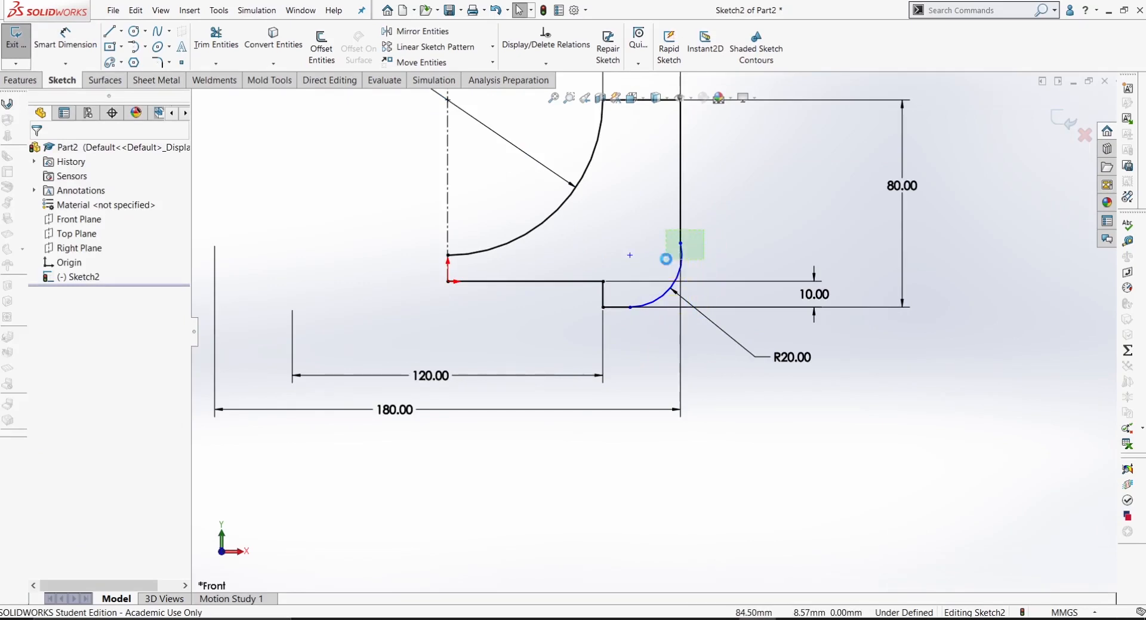
{"action": "left_click", "coordinate": [691, 277]}
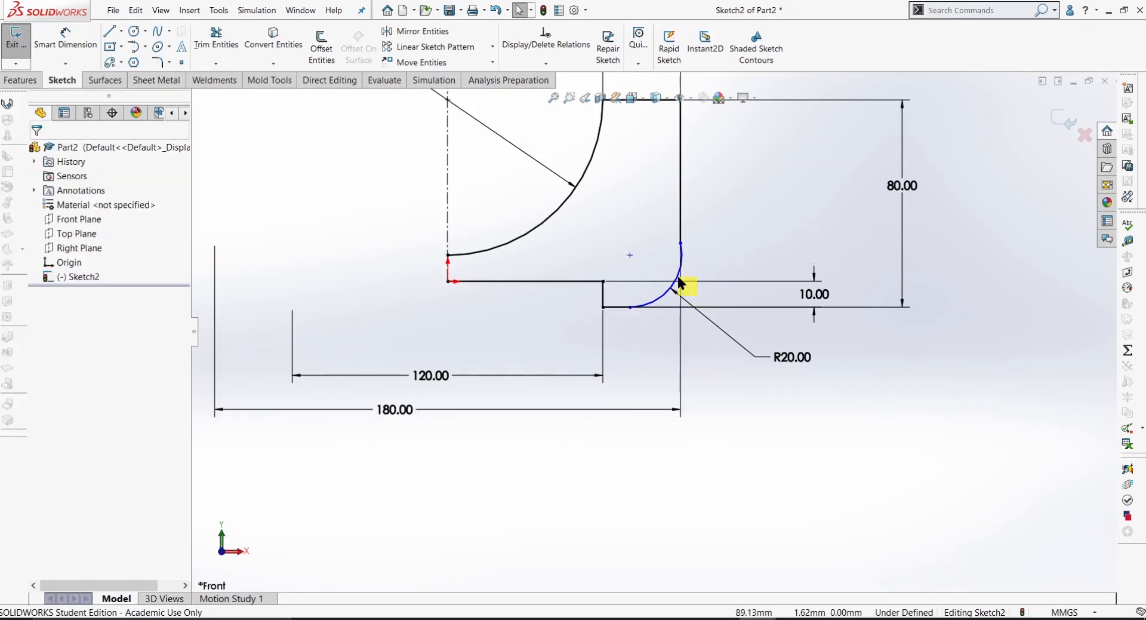
- Add a tangent relation between the R20 corner arc and the outer vertical line
{"action": "left_click", "coordinate": [676, 276]}
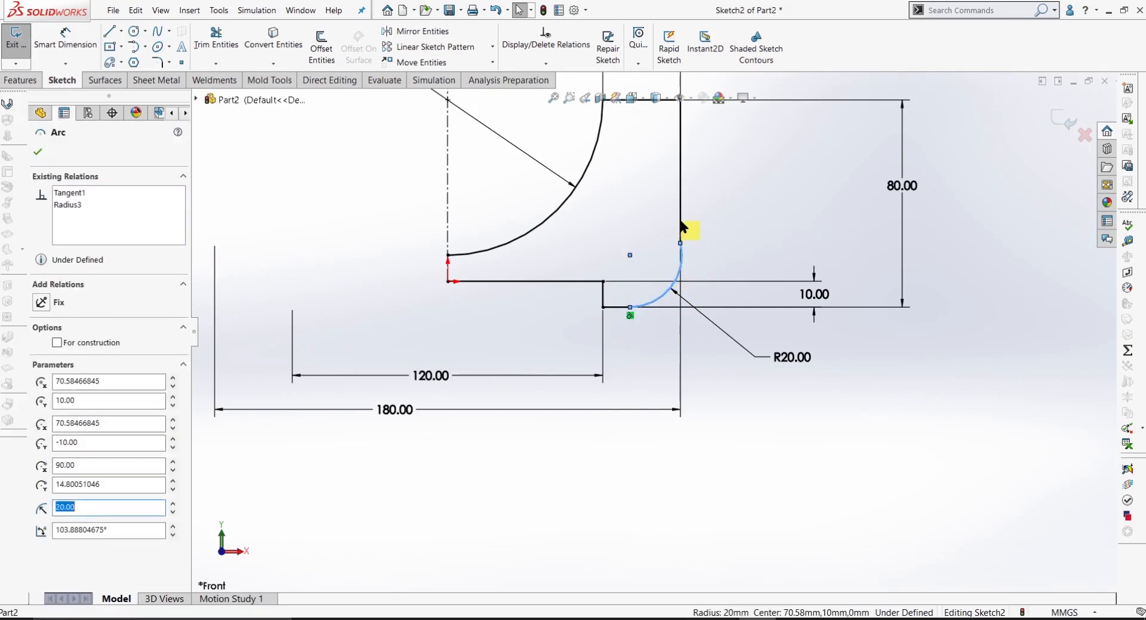
{"action": "left_click", "coordinate": [682, 242]}
{"action": "left_click", "coordinate": [682, 245], "text": "ctrl"}
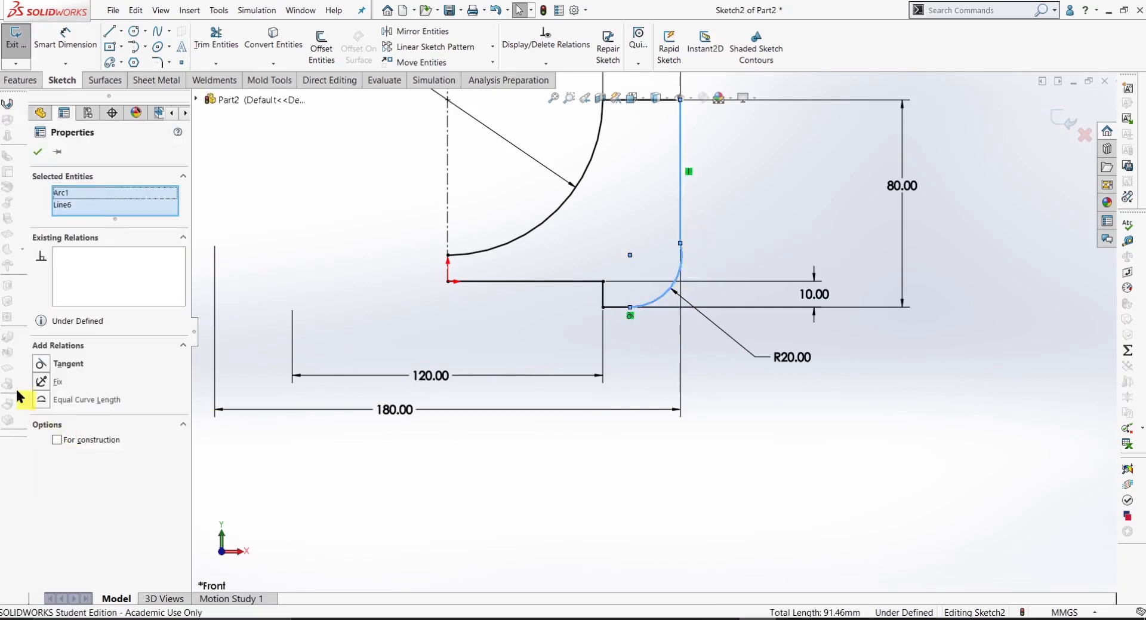
{"action": "left_click", "coordinate": [42, 364]}
{"action": "left_click", "coordinate": [840, 394]}
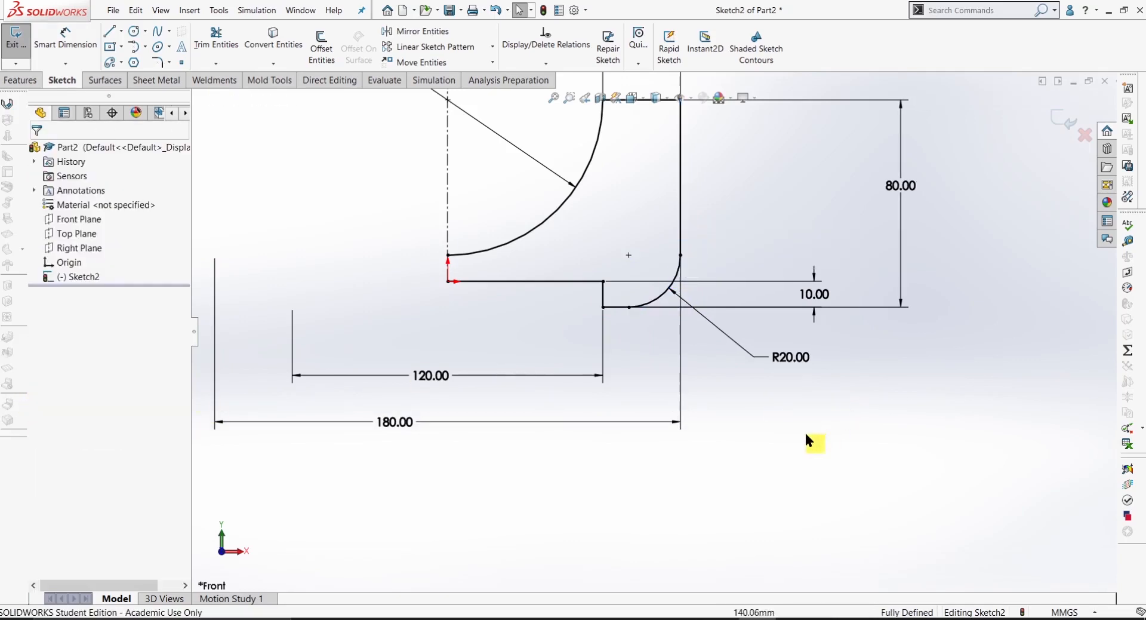
- Sketch a circle about 26 mm in diameter centred on the R20 corner arc's centre point
{"action": "left_click", "coordinate": [135, 31]}
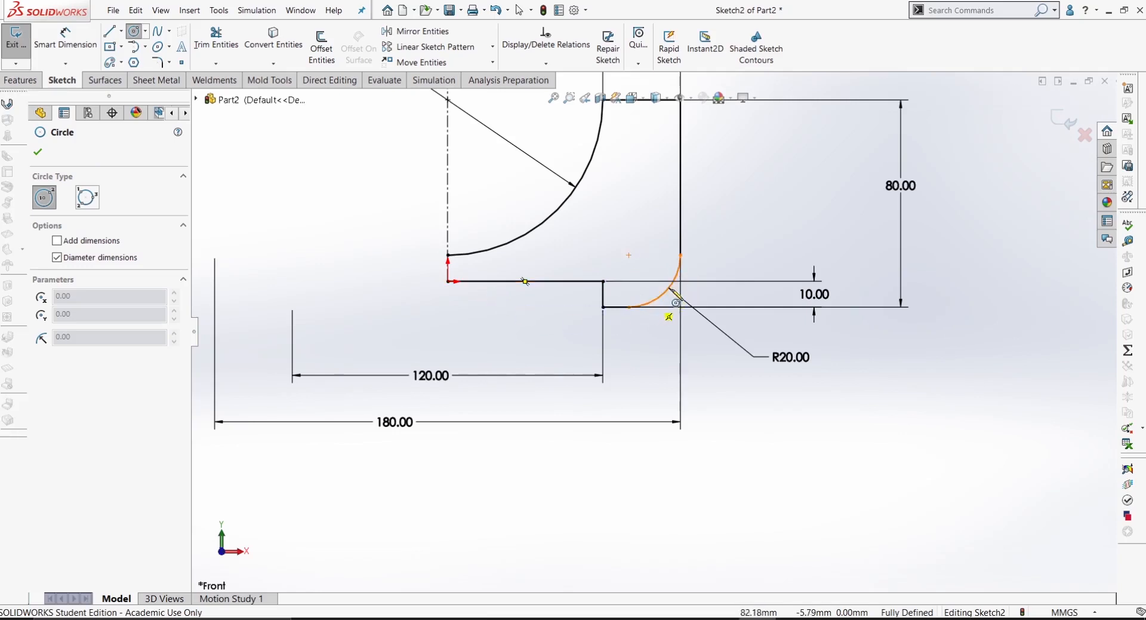
{"action": "left_click", "coordinate": [629, 255]}
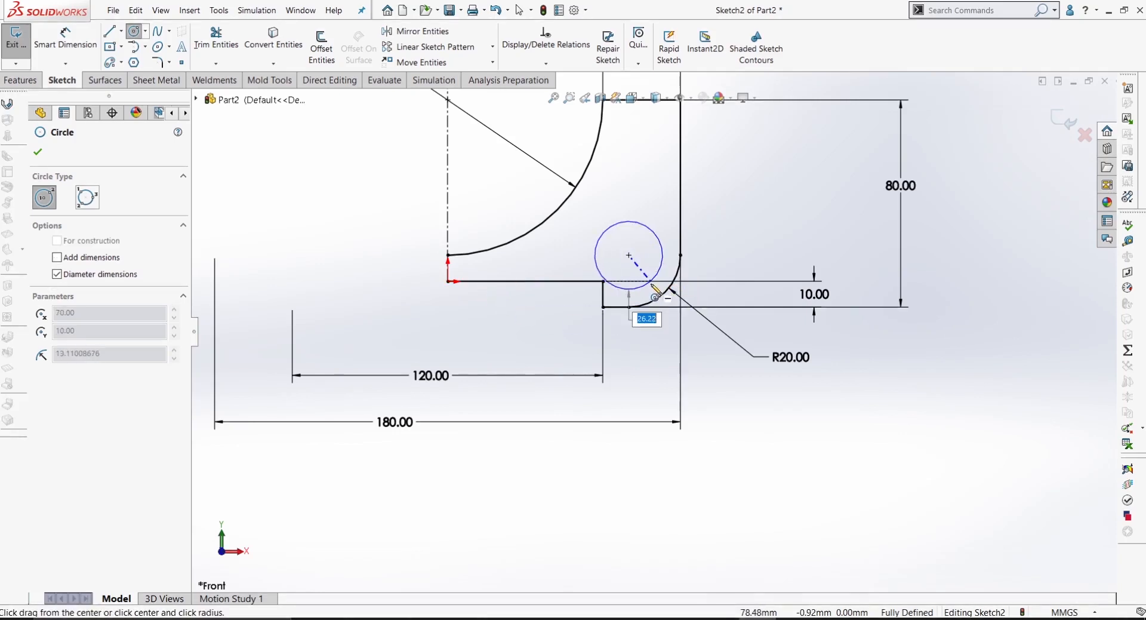
{"action": "left_click", "coordinate": [651, 280]}
- Dimension the new circle's diameter as 20 mm and finish dimensioning
{"action": "right_click_drag", "start_coordinate": [674, 431], "coordinate": [667, 352]}
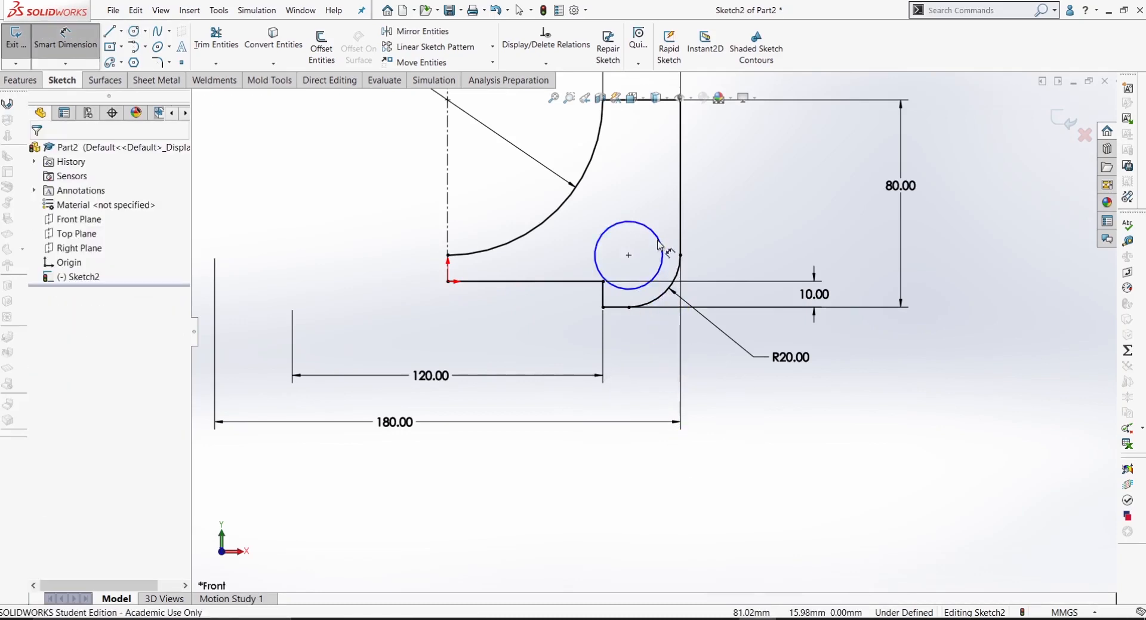
{"action": "left_click", "coordinate": [659, 248]}
{"action": "left_click", "coordinate": [746, 212]}
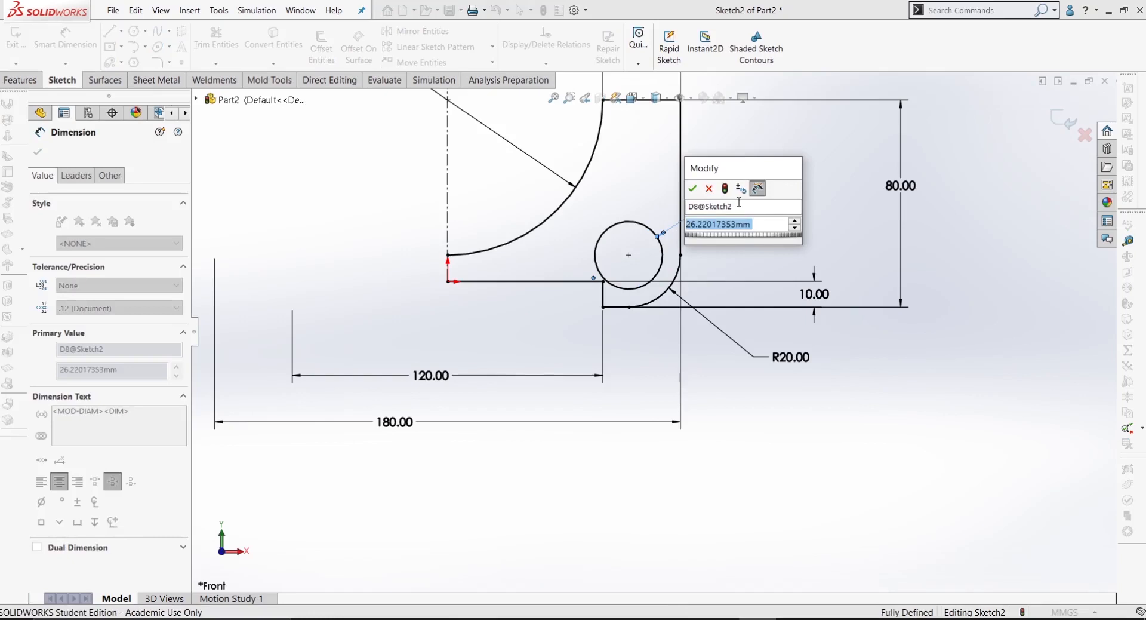
{"action": "type", "text": "20"}
{"action": "key", "text": "Return"}
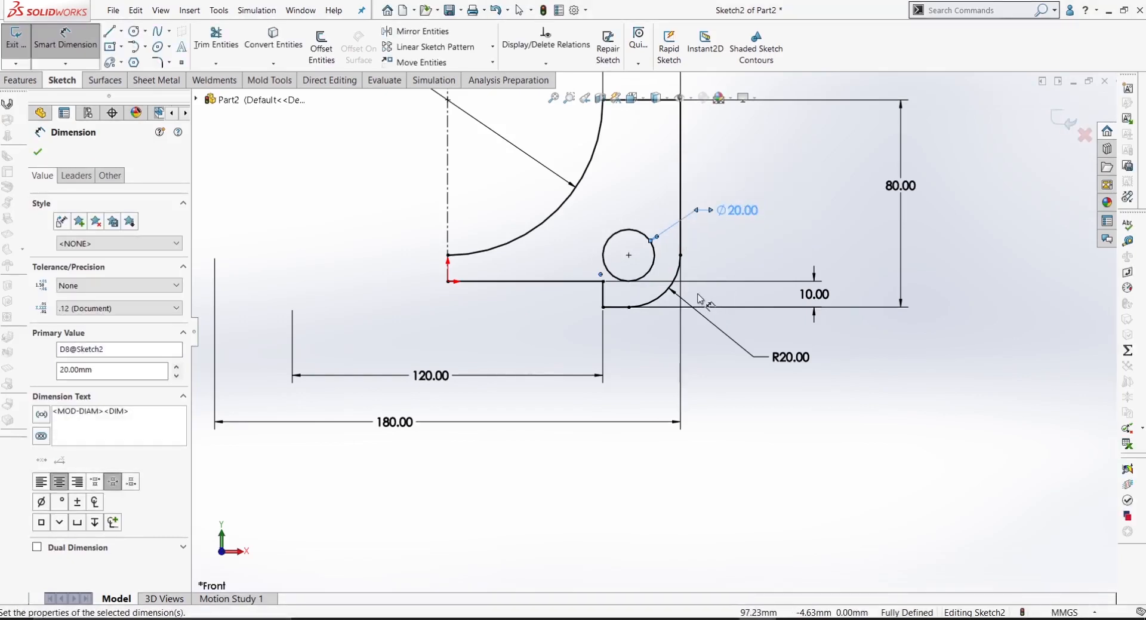
{"action": "scroll", "coordinate": [701, 298], "scroll_direction": "up", "scroll_amount": 3}
{"action": "scroll", "coordinate": [672, 236], "scroll_direction": "down", "scroll_amount": 2}
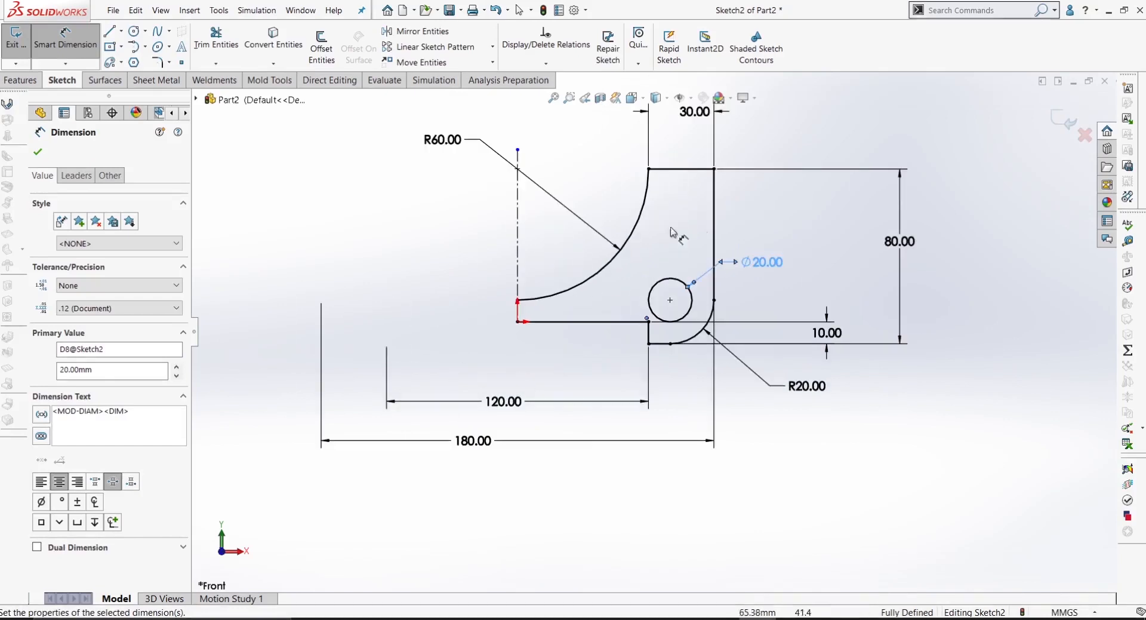
{"action": "key", "text": "Escape"}
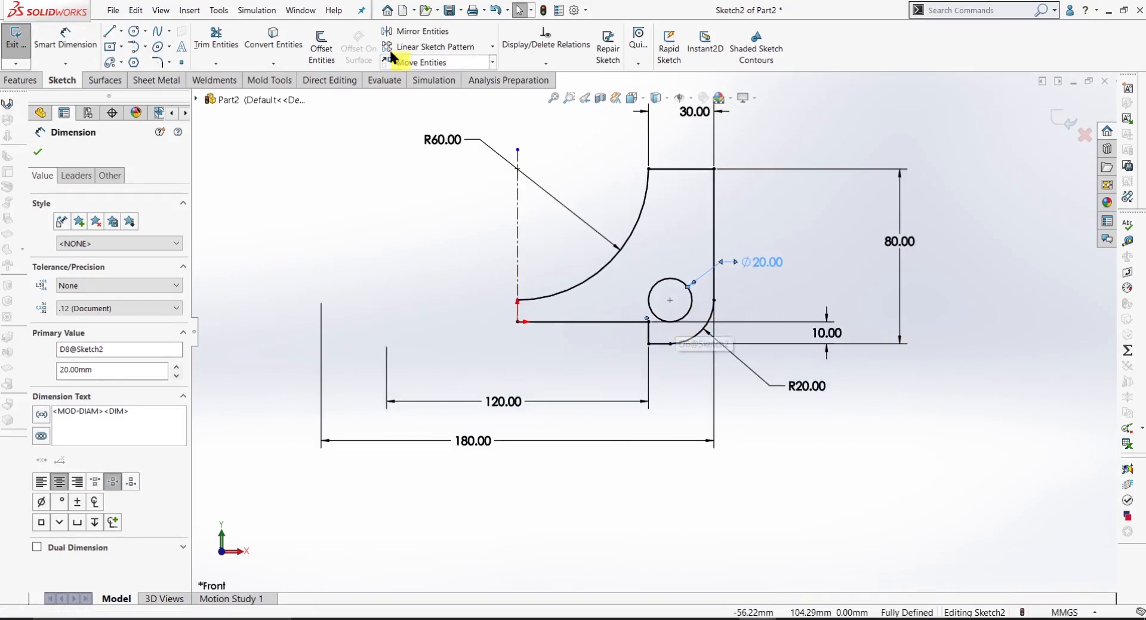
- Mirror the whole half profile, including its arcs and the hole circle, about the vertical centerline, keeping the originals
{"action": "left_click", "coordinate": [412, 31]}
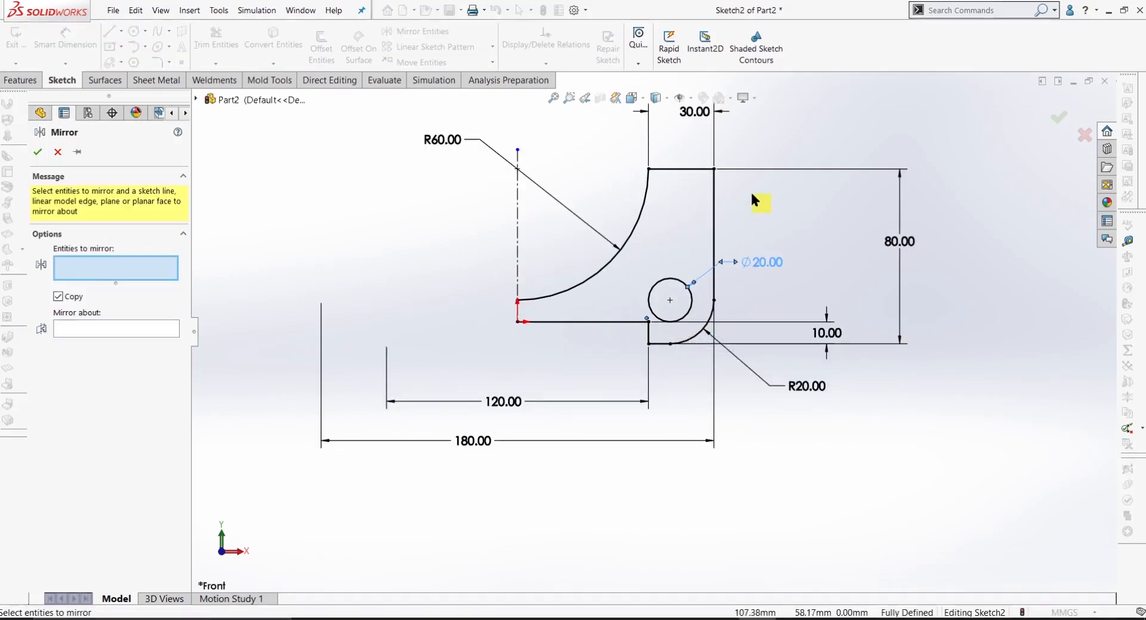
{"action": "mouse_move", "coordinate": [745, 238]}
{"action": "left_mouse_down"}
{"action": "mouse_move", "coordinate": [588, 371]}
{"action": "mouse_move", "coordinate": [561, 422]}
{"action": "left_mouse_up"}
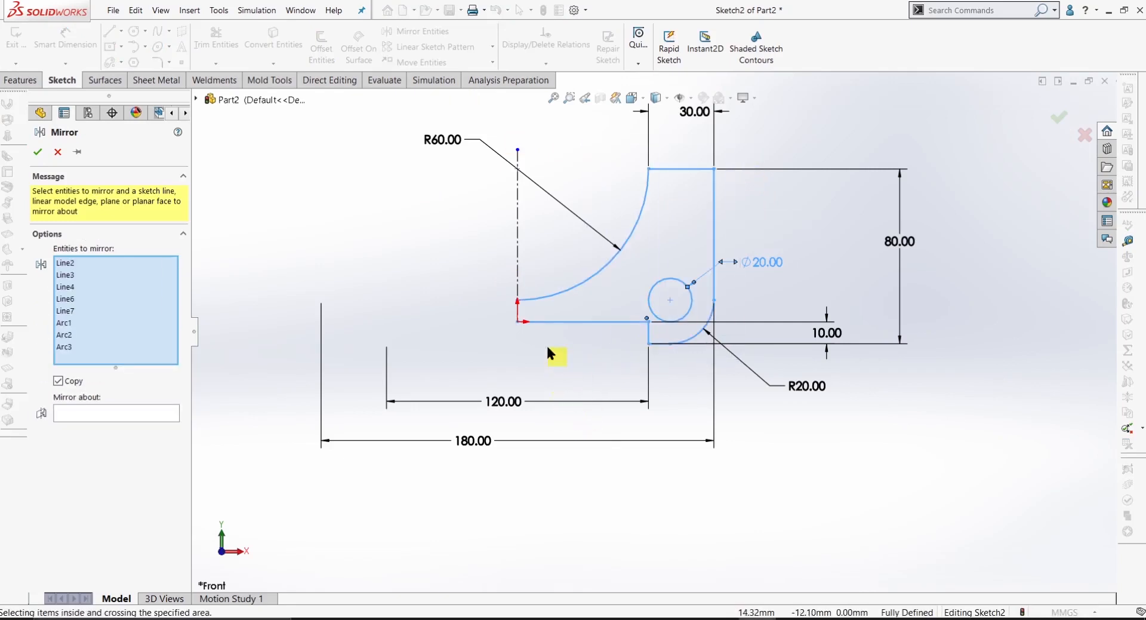
{"action": "left_click", "coordinate": [85, 412]}
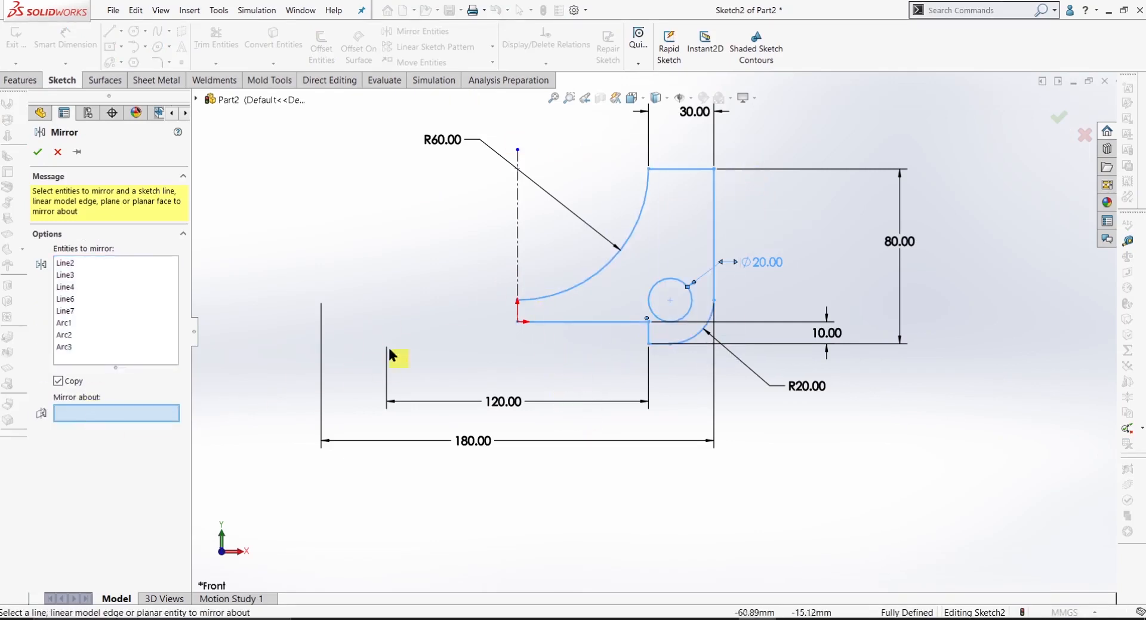
{"action": "left_click", "coordinate": [517, 246]}
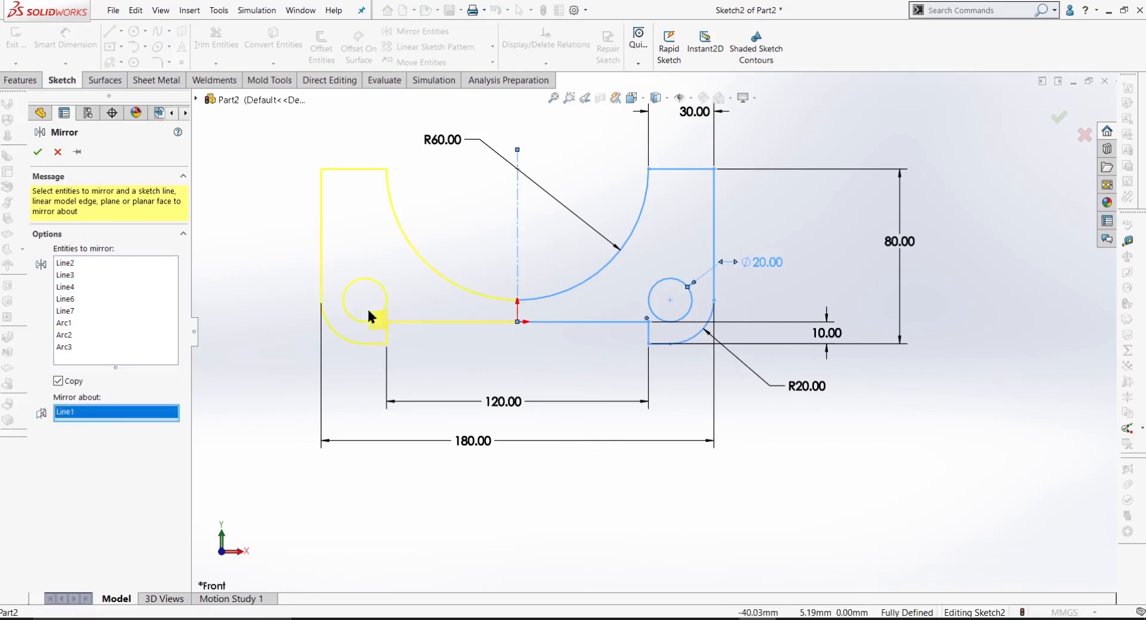
{"action": "left_click", "coordinate": [37, 152]}
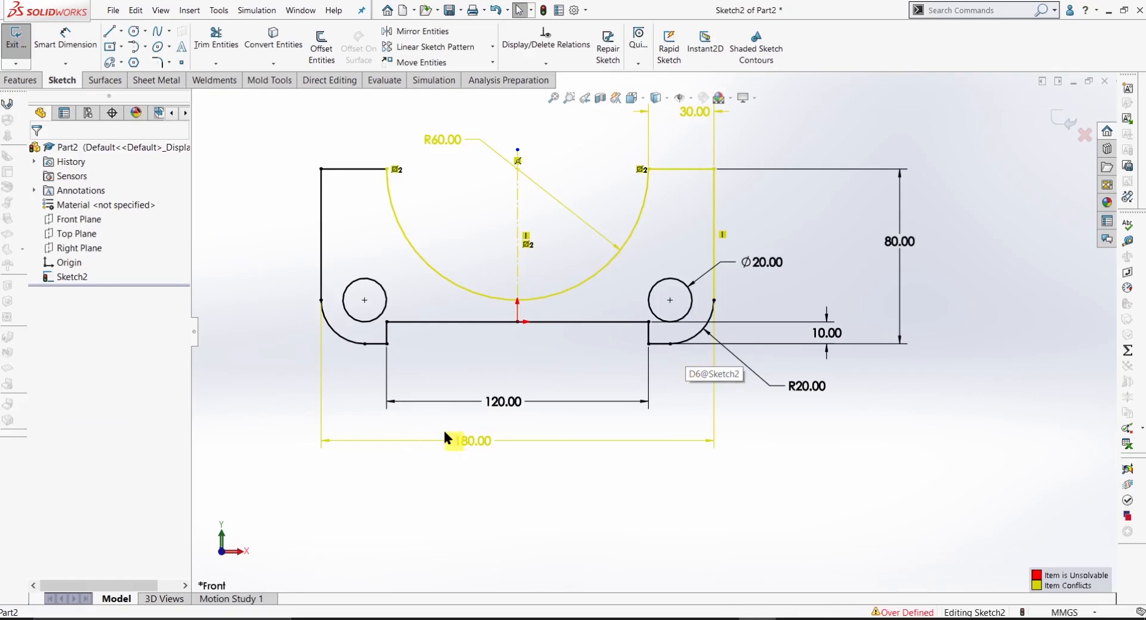
- Delete the conflicting 180 mm overall width dimension below the bracket
{"action": "scroll", "coordinate": [591, 376], "scroll_direction": "down", "scroll_amount": 3}
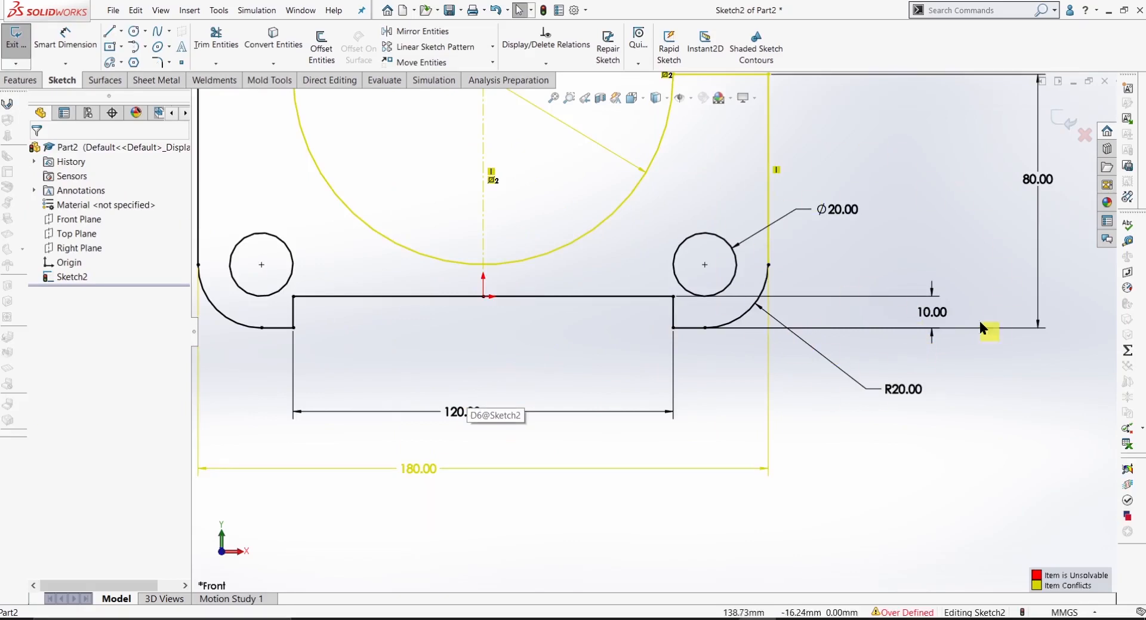
{"action": "scroll", "coordinate": [868, 176], "scroll_direction": "up", "scroll_amount": 2}
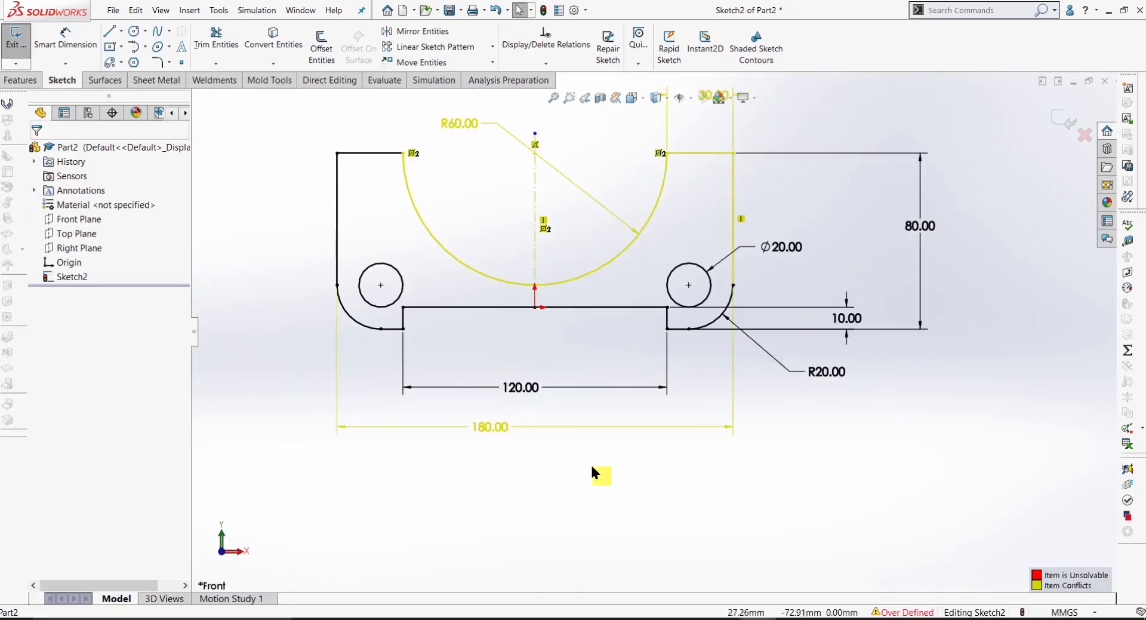
{"action": "scroll", "coordinate": [663, 343], "scroll_direction": "up", "scroll_amount": 1}
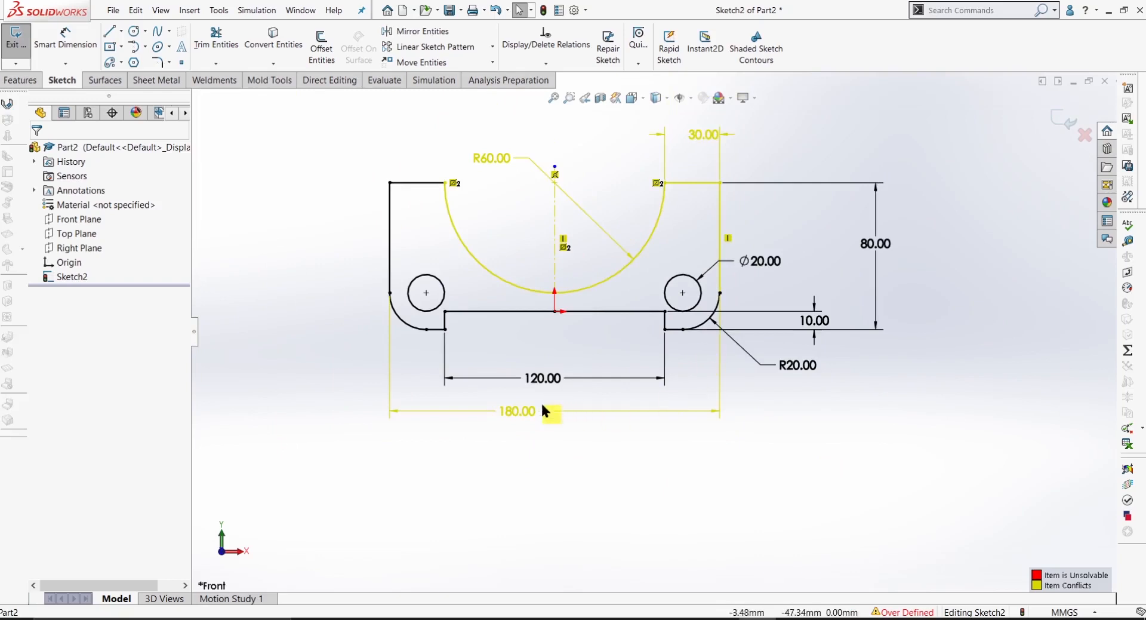
{"action": "left_click", "coordinate": [530, 414]}
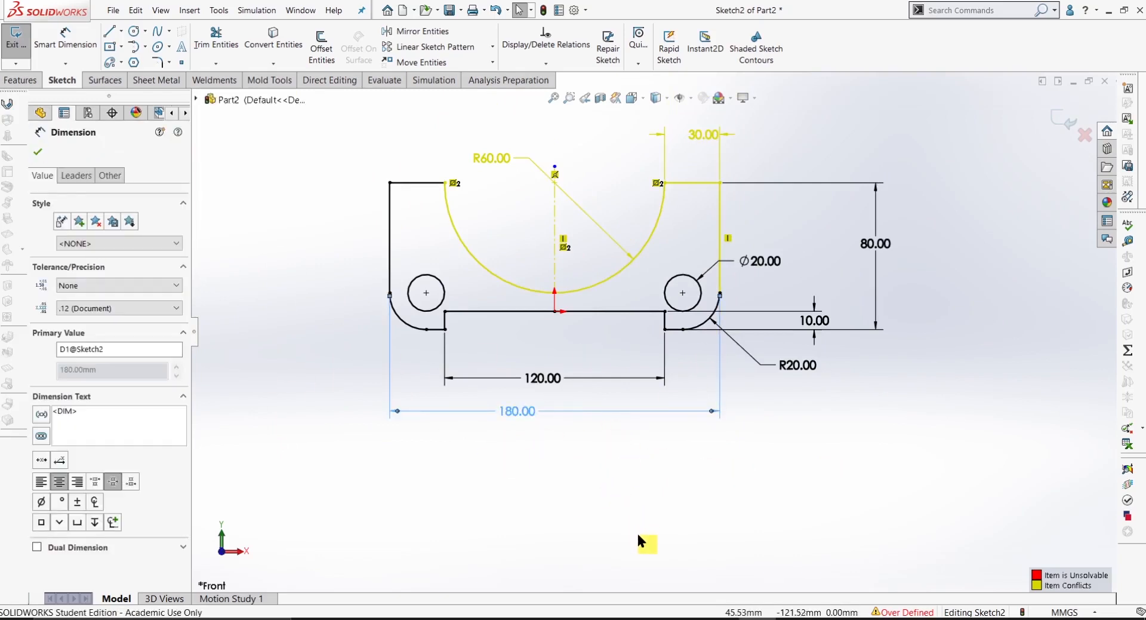
{"action": "key", "text": "Delete"}
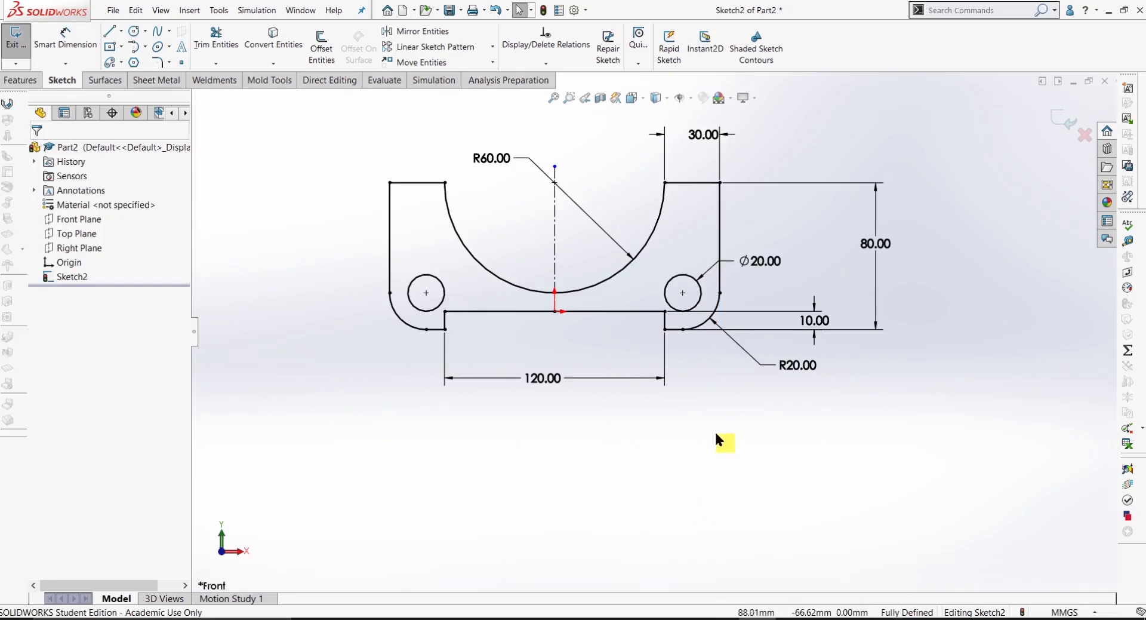
{"action": "scroll", "coordinate": [664, 182], "scroll_direction": "up", "scroll_amount": 1}
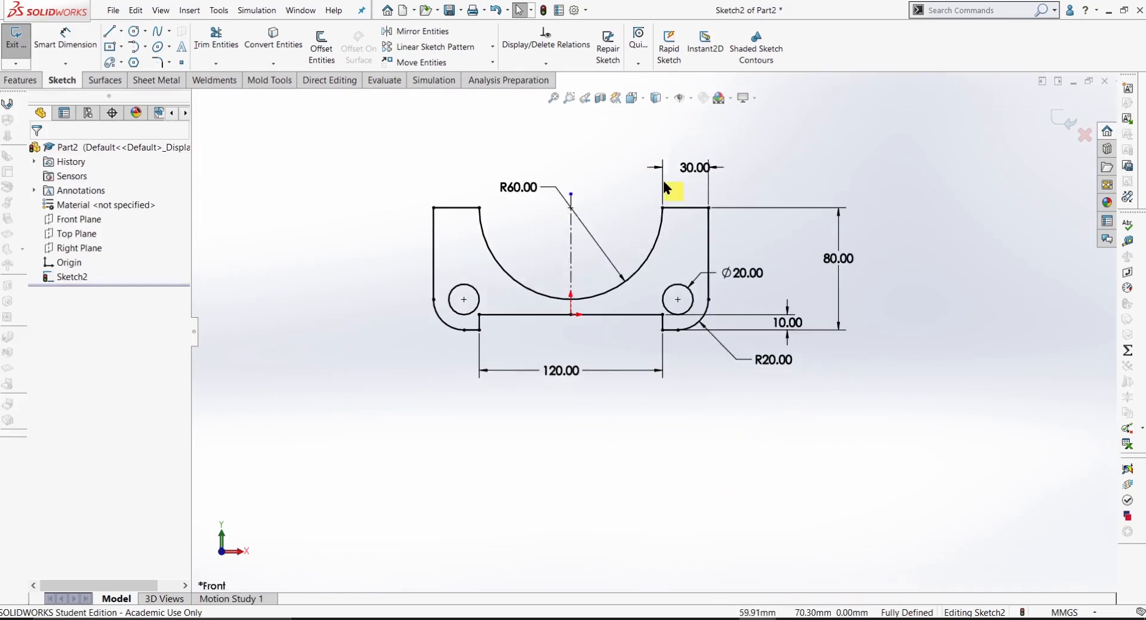
{"action": "scroll", "coordinate": [663, 182], "scroll_direction": "down", "scroll_amount": 1}
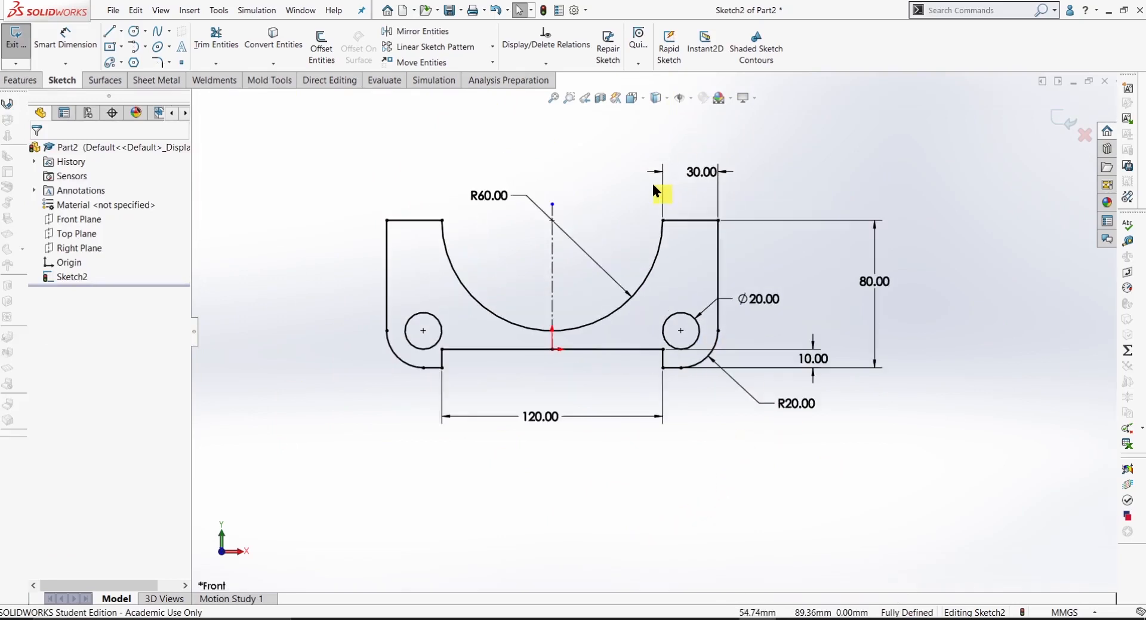